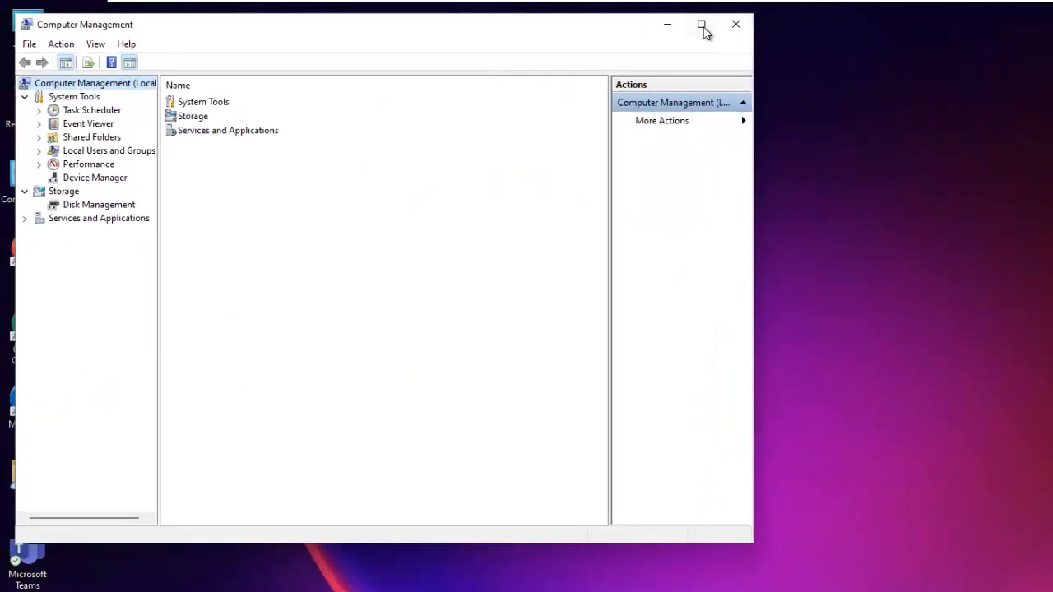
Maximize the Computer Management window and select the Intel(R) 82574L Gigabit Network Connection under Network adapters in Device Manager
{"action": "left_click", "coordinate": [702, 26]}
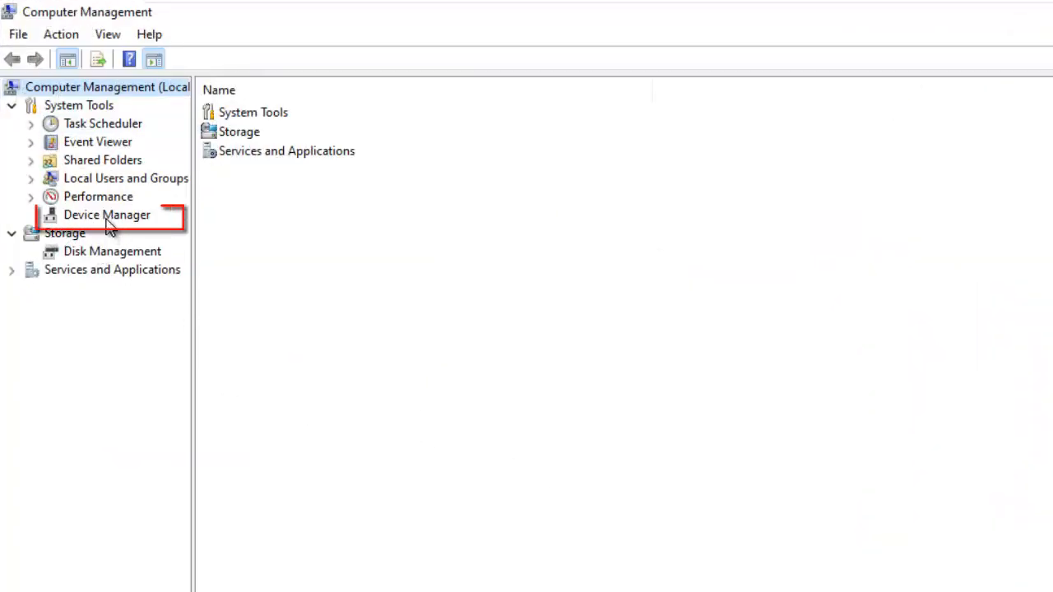
{"action": "left_click", "coordinate": [106, 215]}
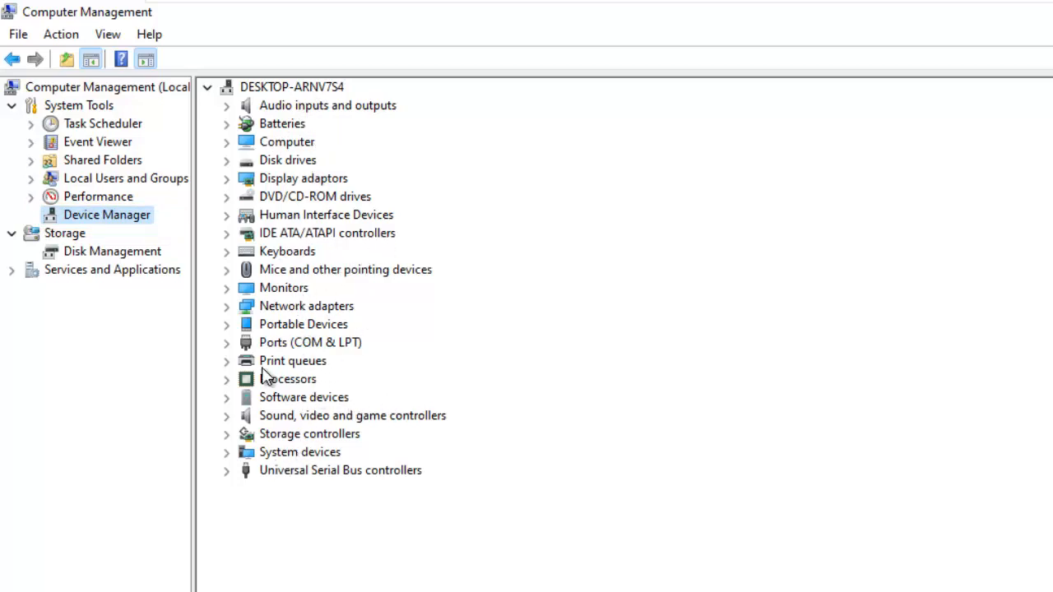
{"action": "left_click", "coordinate": [227, 306]}
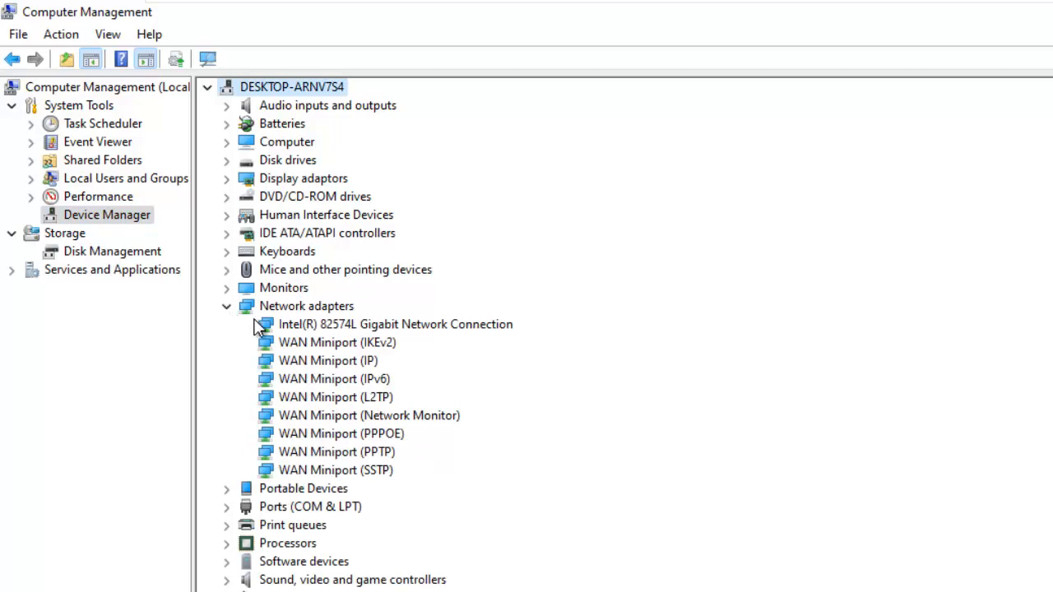
{"action": "left_click", "coordinate": [370, 325]}
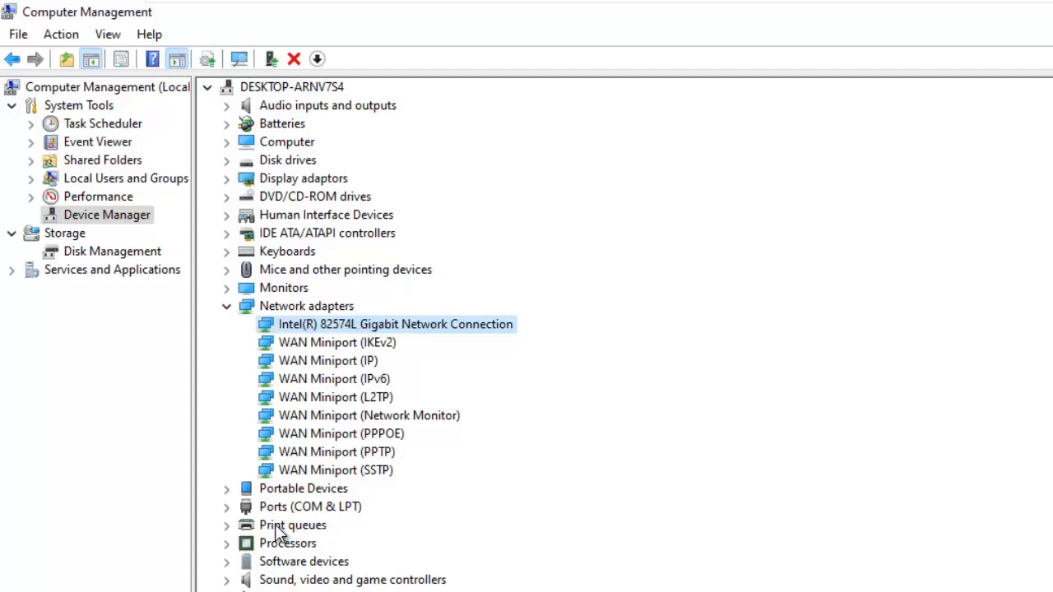
Look through the devices in the Print queues and System devices categories, collapsing System devices again
{"action": "left_click", "coordinate": [227, 525]}
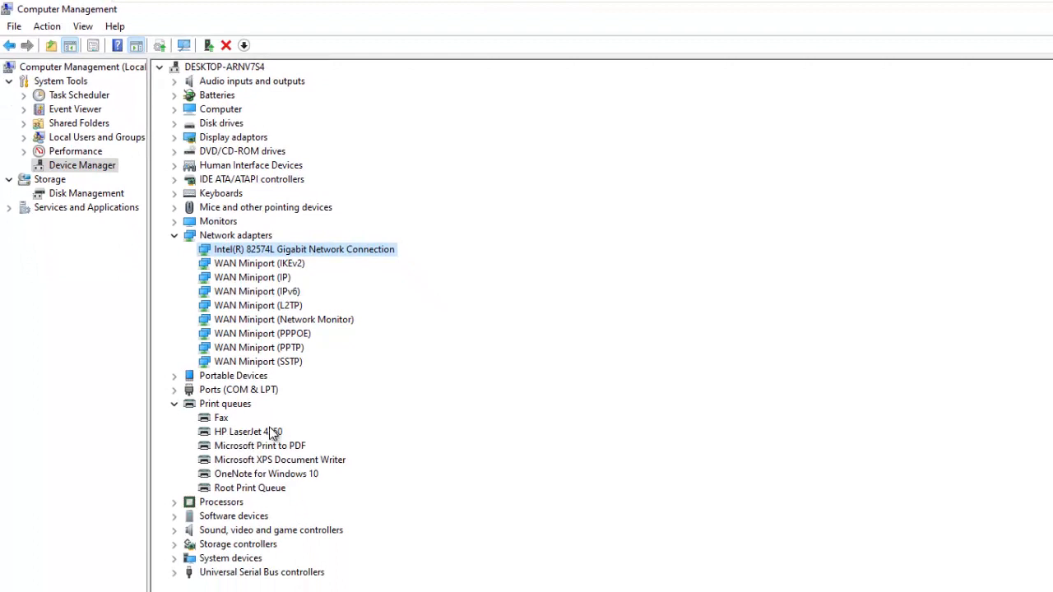
{"action": "left_click", "coordinate": [173, 558]}
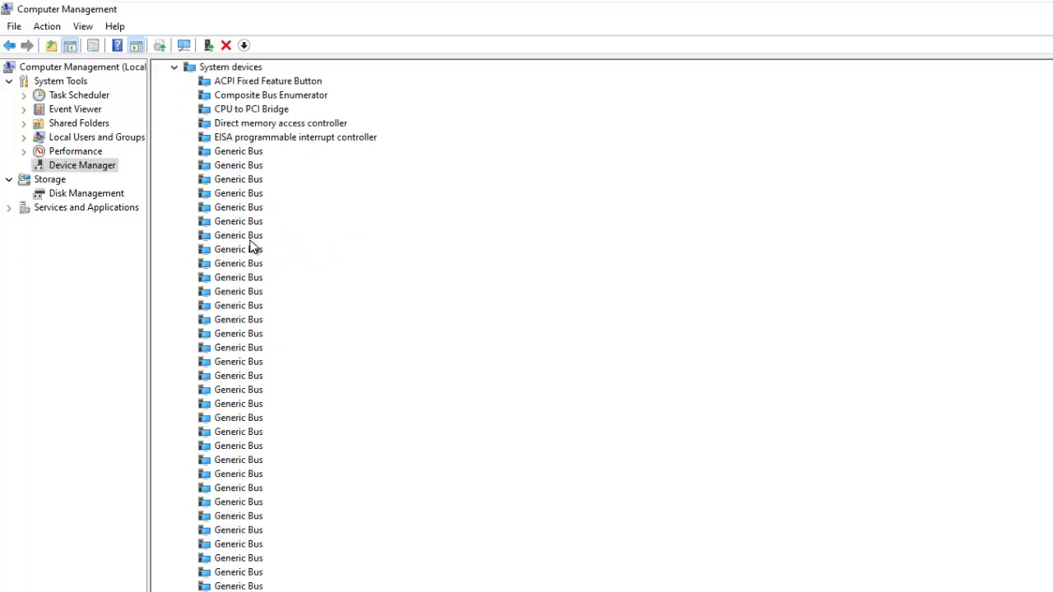
{"action": "left_click", "coordinate": [174, 68]}
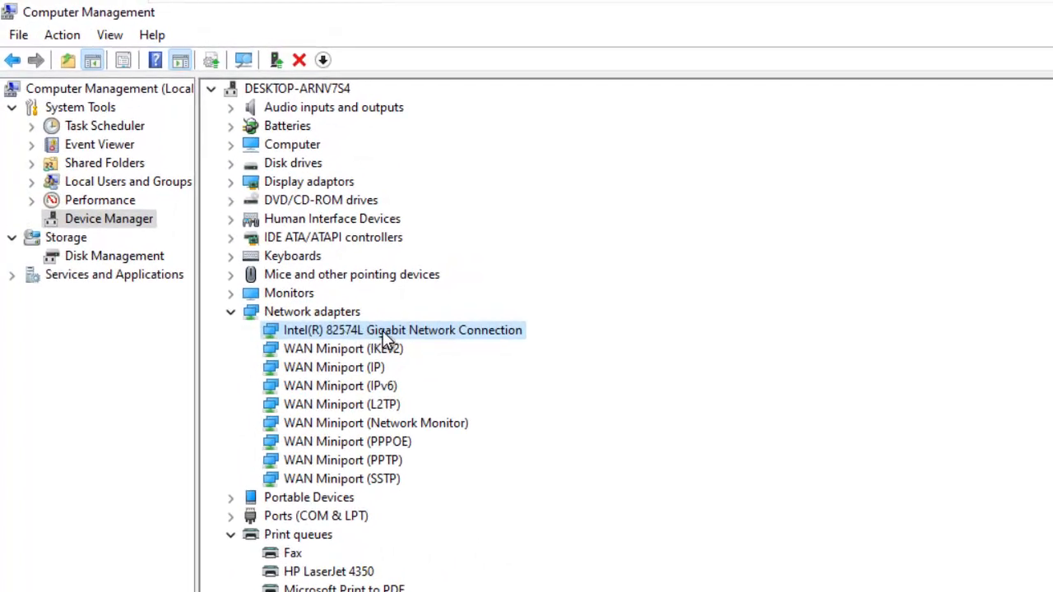
View the driver information and driver file details in the Intel(R) 82574L Gigabit Network Connection's properties
{"action": "right_click", "coordinate": [387, 340]}
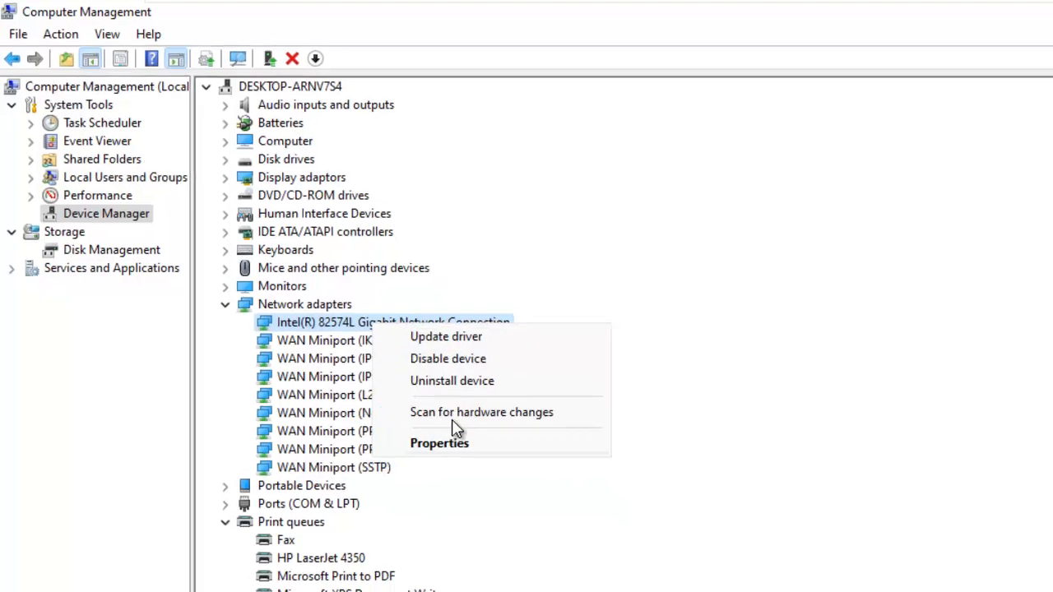
{"action": "left_click", "coordinate": [441, 444]}
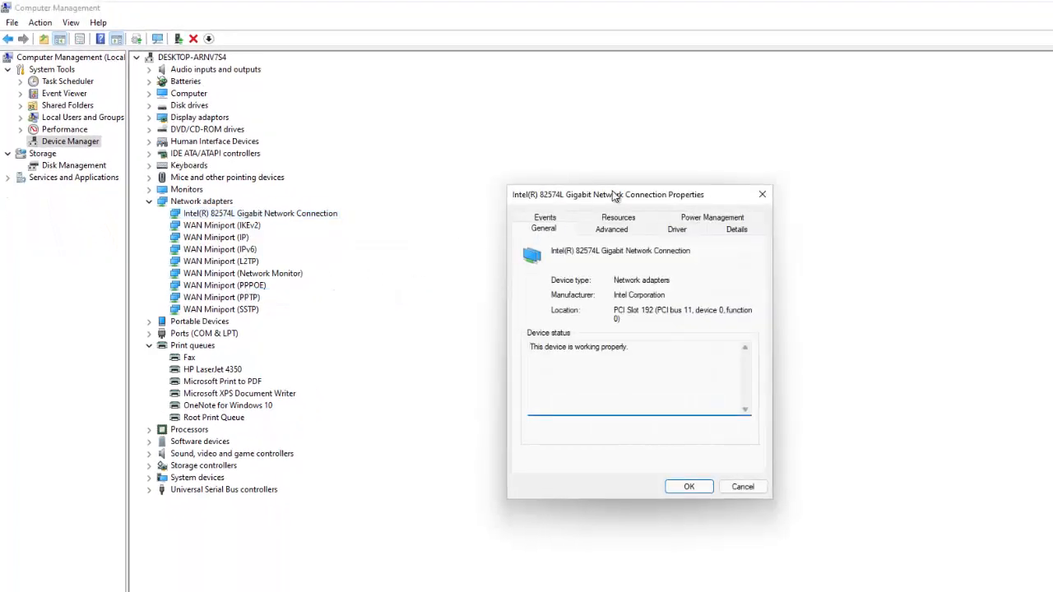
{"action": "left_click_drag", "start_coordinate": [601, 201], "coordinate": [512, 152]}
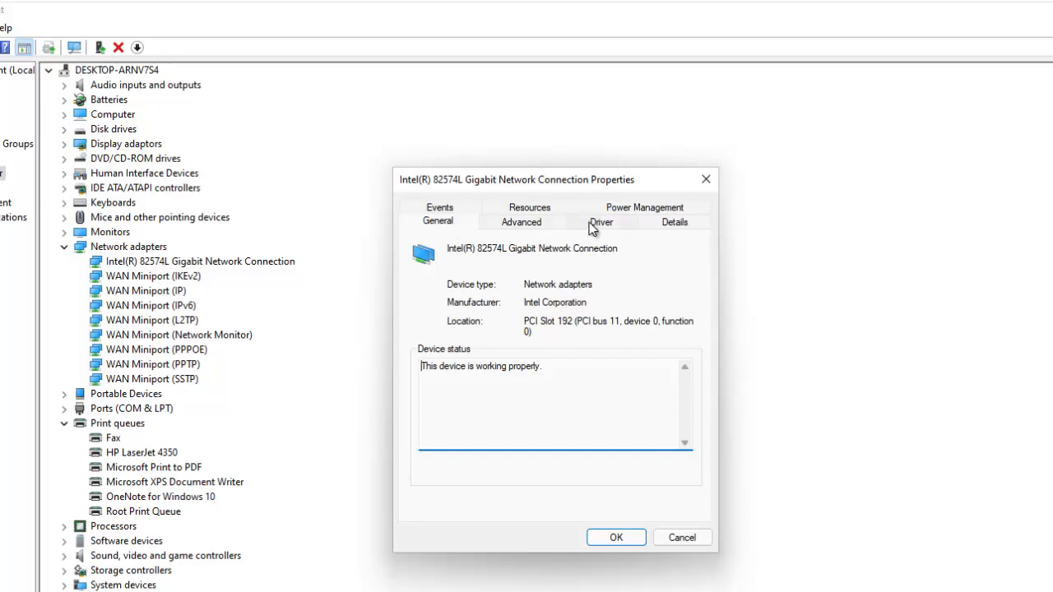
{"action": "left_click", "coordinate": [590, 223]}
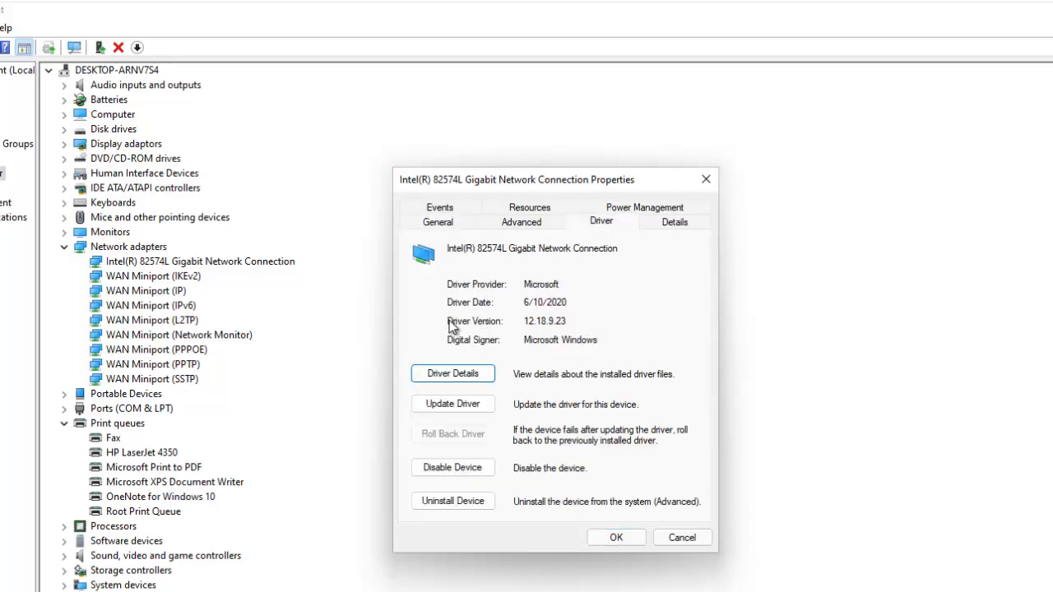
{"action": "left_click", "coordinate": [462, 374]}
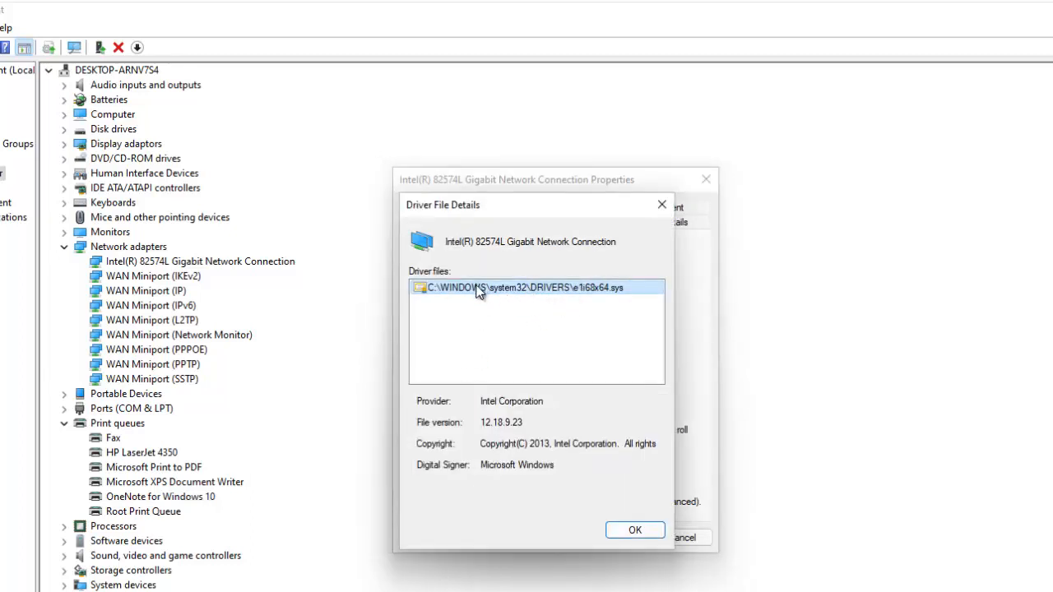
{"action": "left_click", "coordinate": [634, 531]}
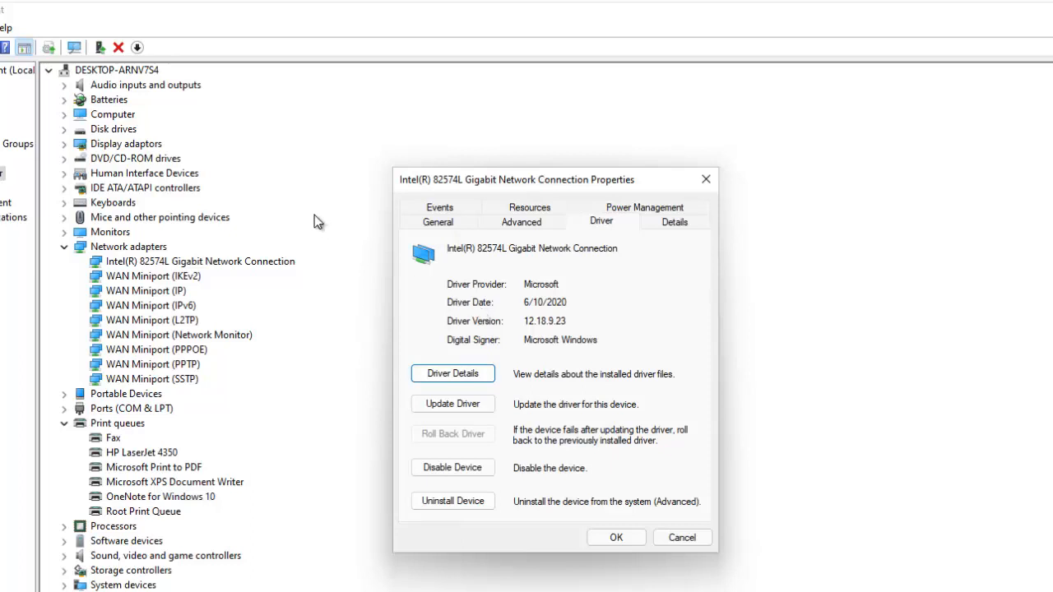
Update the Intel adapter's driver manually, choosing Intel(R) 82574L Gigabit Network Connection from the available drivers on the computer, and close its properties
{"action": "left_click", "coordinate": [463, 407]}
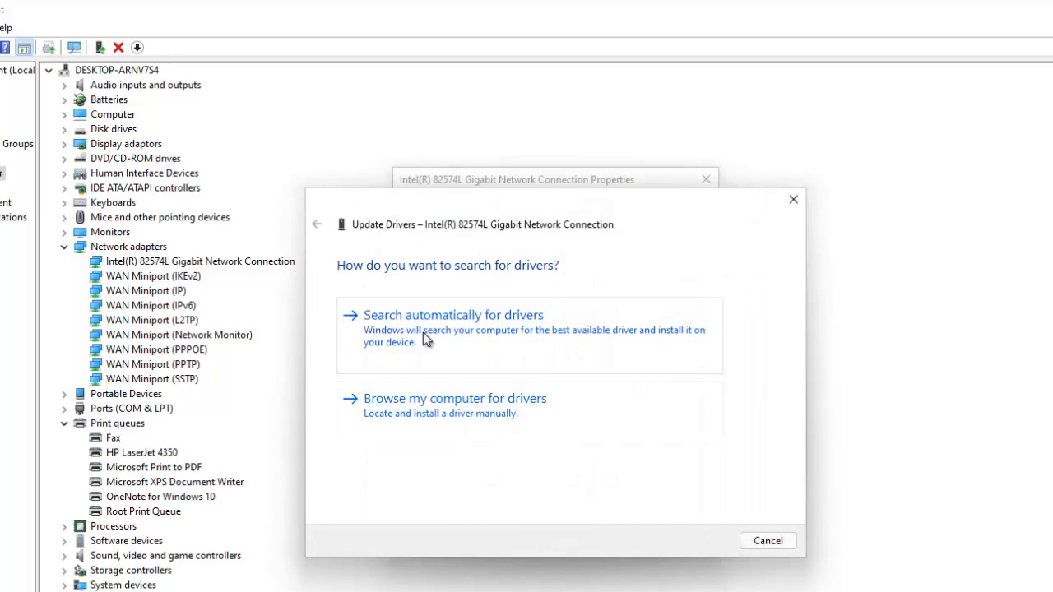
{"action": "left_click", "coordinate": [459, 413]}
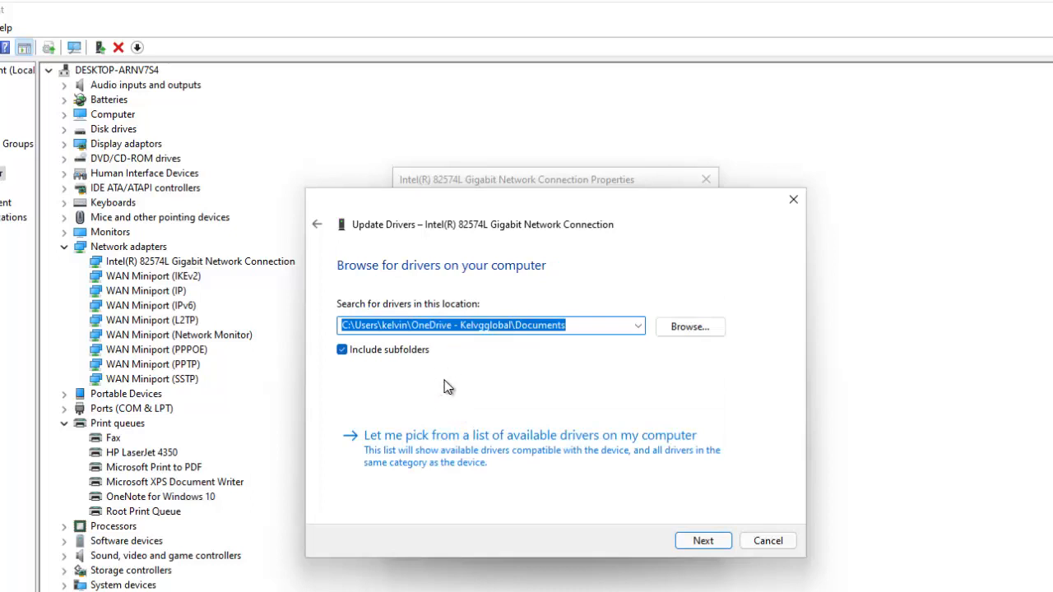
{"action": "left_click", "coordinate": [479, 451]}
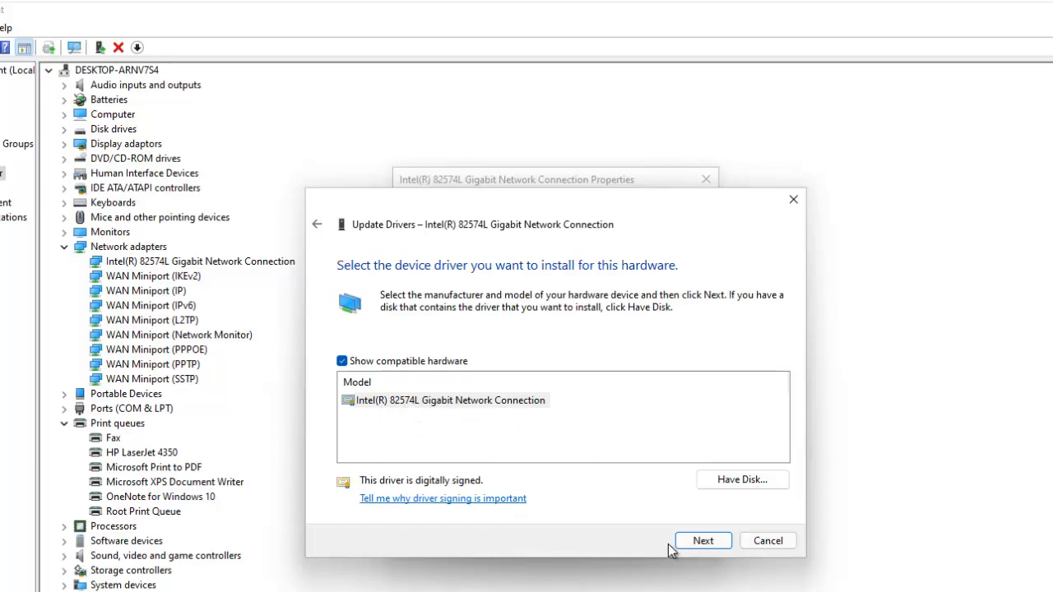
{"action": "left_click", "coordinate": [702, 543]}
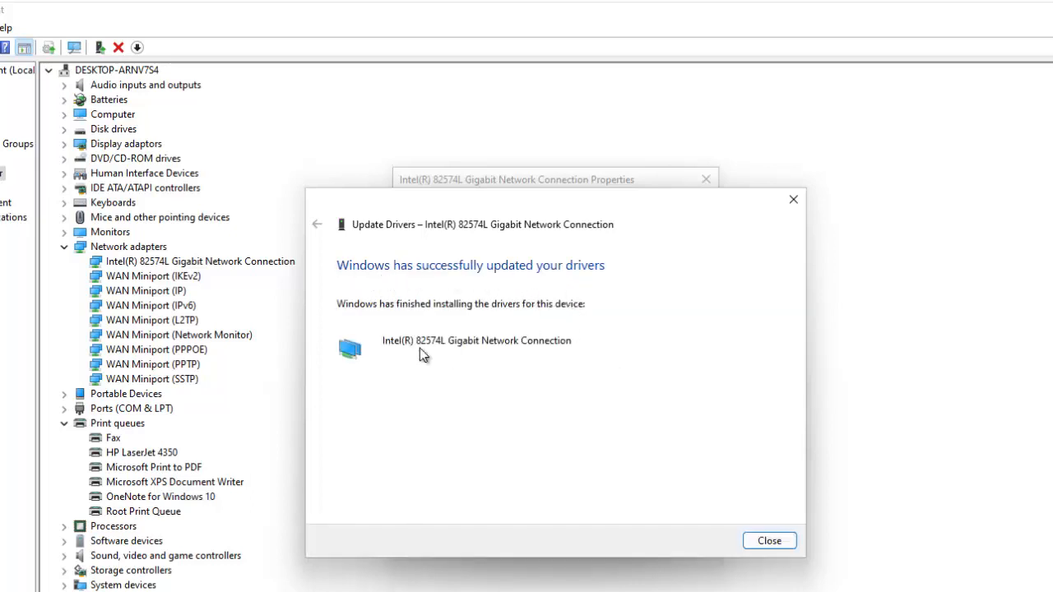
{"action": "left_click", "coordinate": [770, 541]}
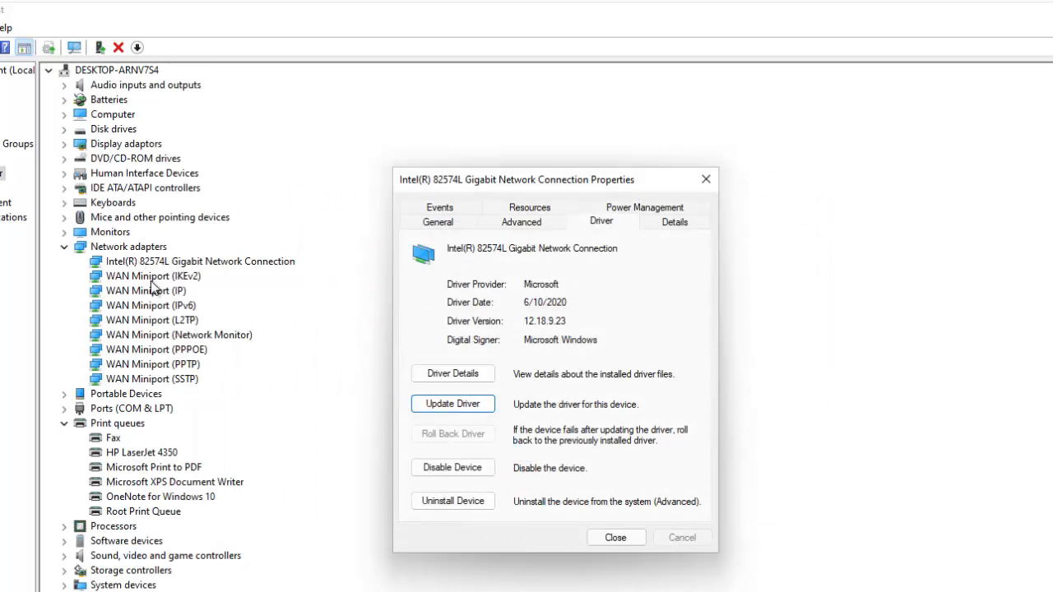
{"action": "left_click", "coordinate": [615, 538]}
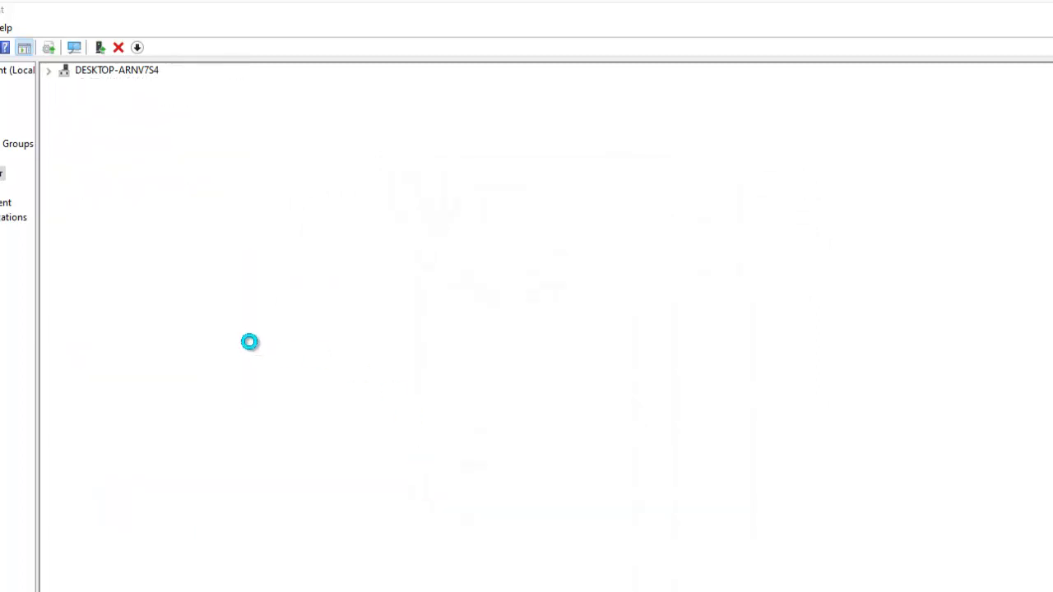
Reopen the Intel network adapter's driver properties and check the network icon in the notification area
{"action": "right_click", "coordinate": [153, 267]}
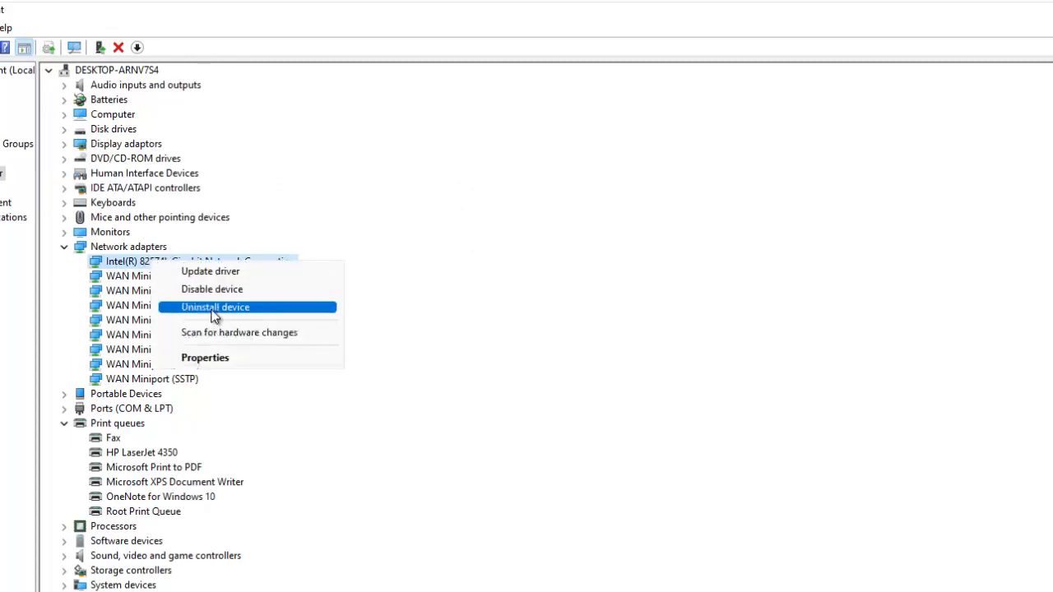
{"action": "left_click", "coordinate": [212, 360]}
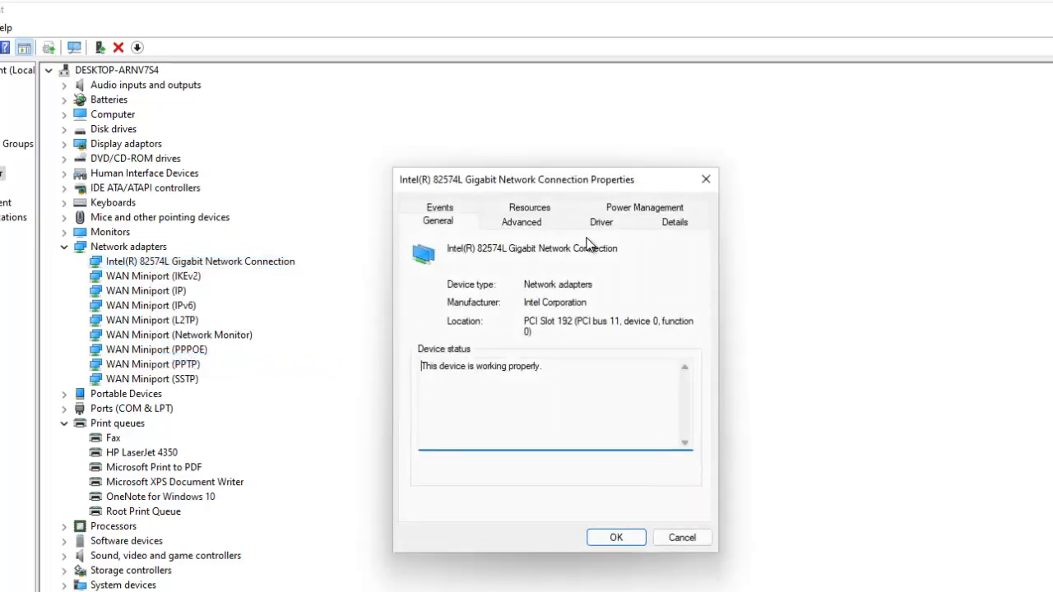
{"action": "left_click", "coordinate": [605, 223]}
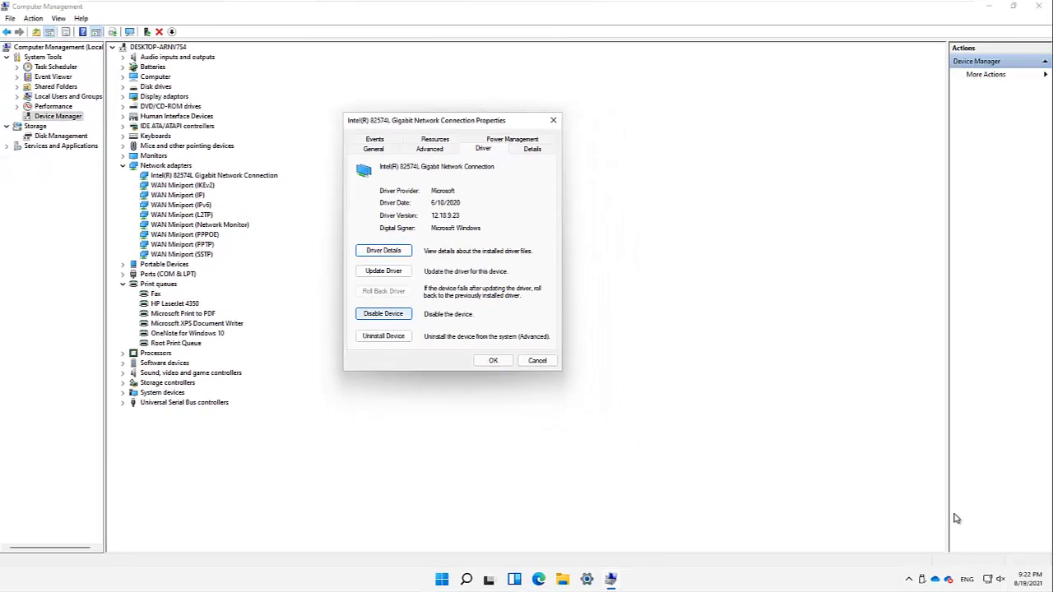
{"action": "right_click", "coordinate": [989, 581]}
{"action": "right_click", "coordinate": [989, 581]}
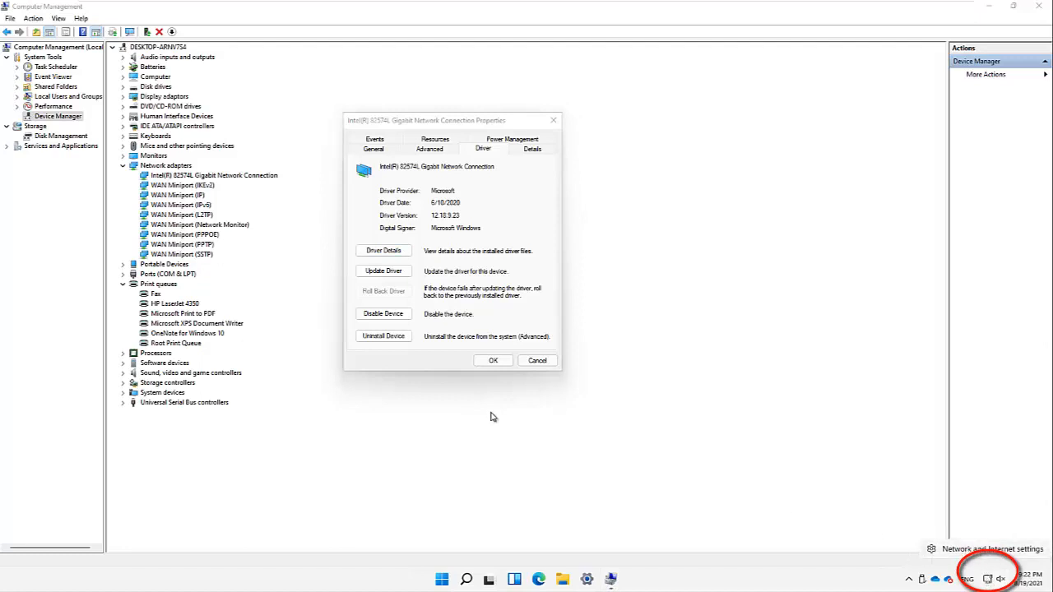
{"action": "left_click", "coordinate": [456, 301]}
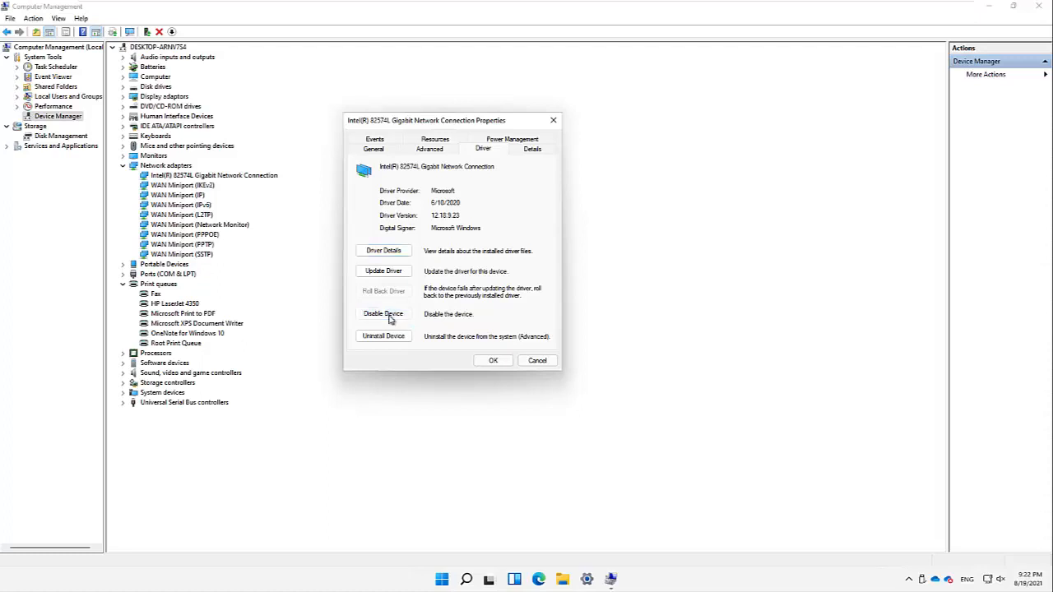
Disable the Intel(R) 82574L Gigabit Network Connection and enable it again
{"action": "left_click", "coordinate": [383, 314]}
{"action": "left_click", "coordinate": [549, 303]}
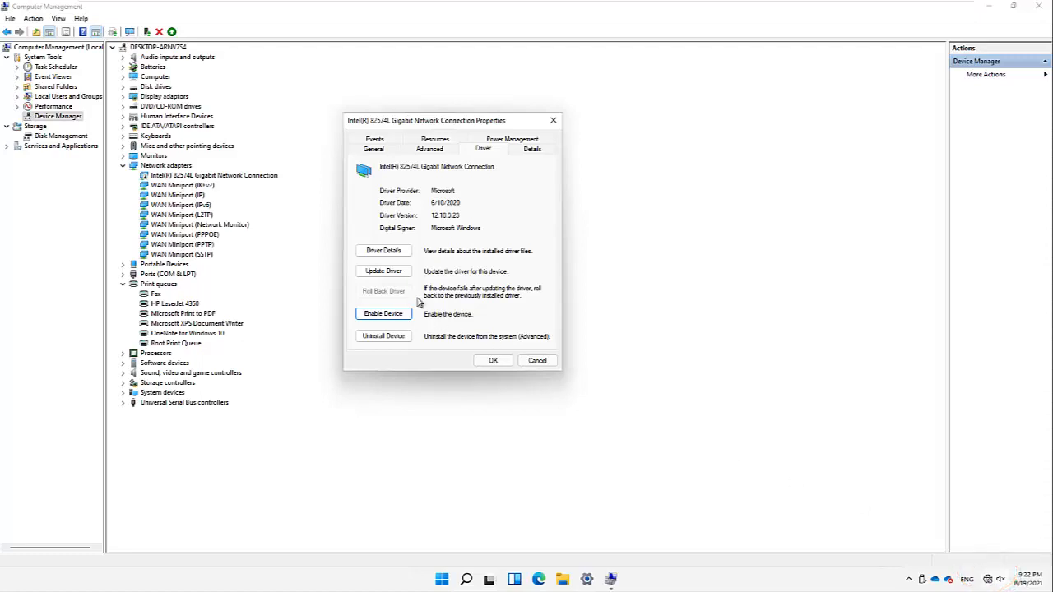
{"action": "left_click", "coordinate": [374, 313]}
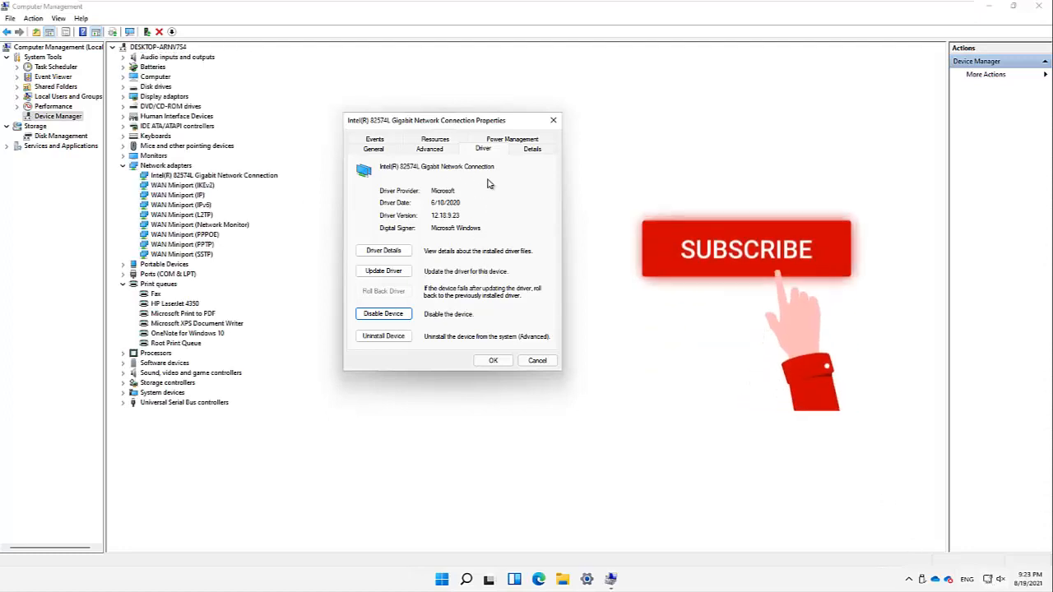
Turn off the adapter's power management option that lets the computer turn off the device to save power, and turn it back on
{"action": "left_click", "coordinate": [511, 139]}
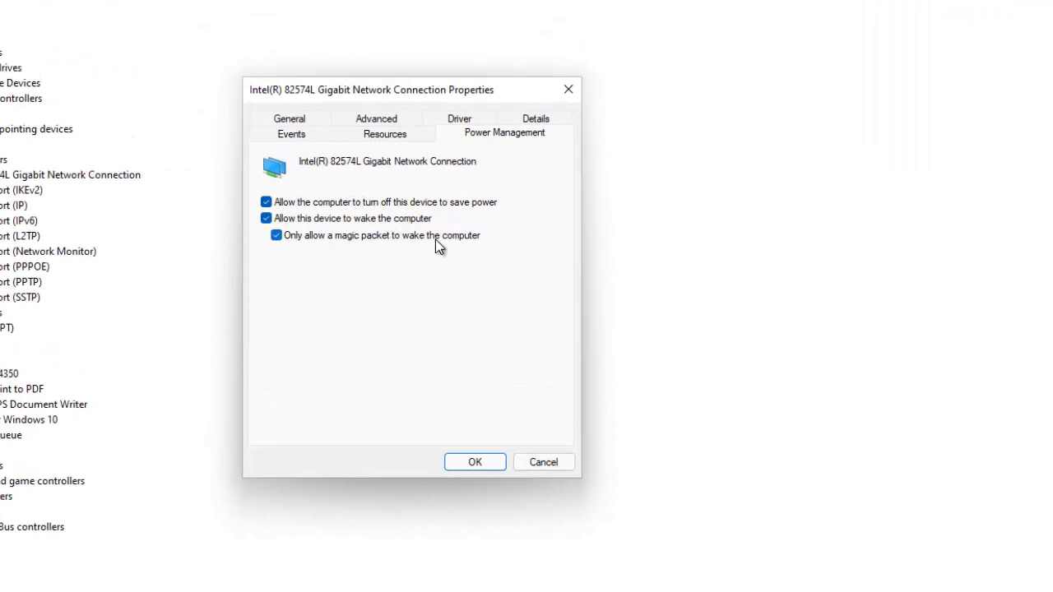
{"action": "left_click", "coordinate": [277, 207]}
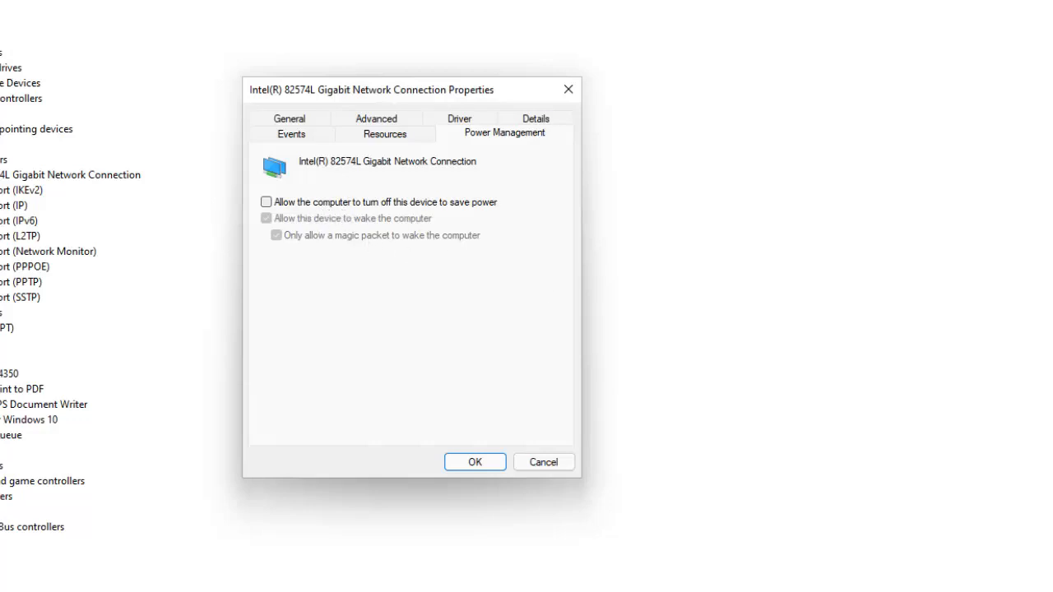
{"action": "left_click", "coordinate": [266, 203]}
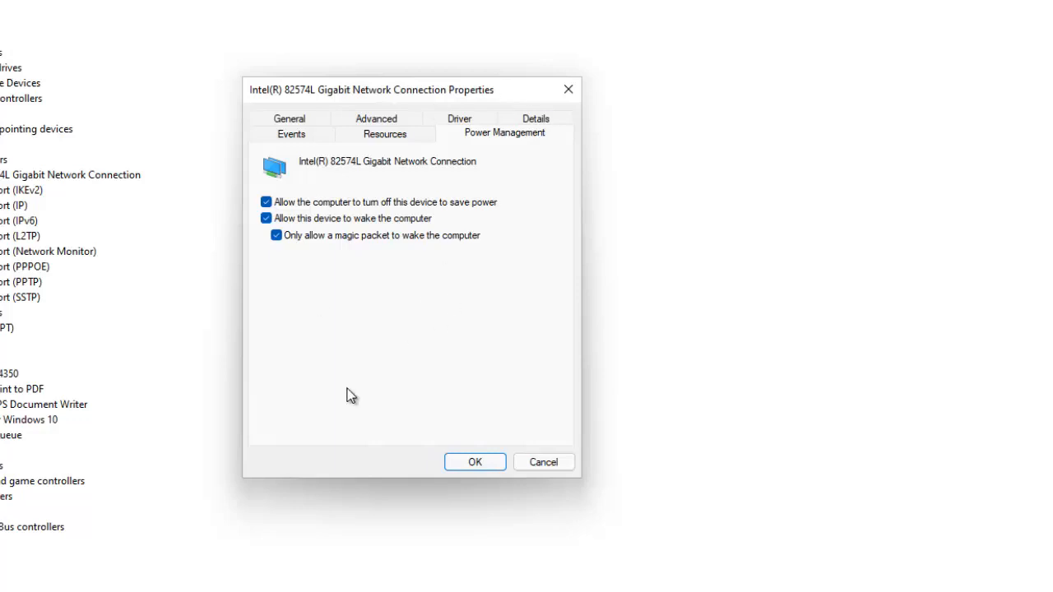
Review the adapter's advanced properties, including Flow Control, Gigabit Master Slave Mode, Interrupt Moderation Rate and Jumbo Packet
{"action": "left_click", "coordinate": [378, 121]}
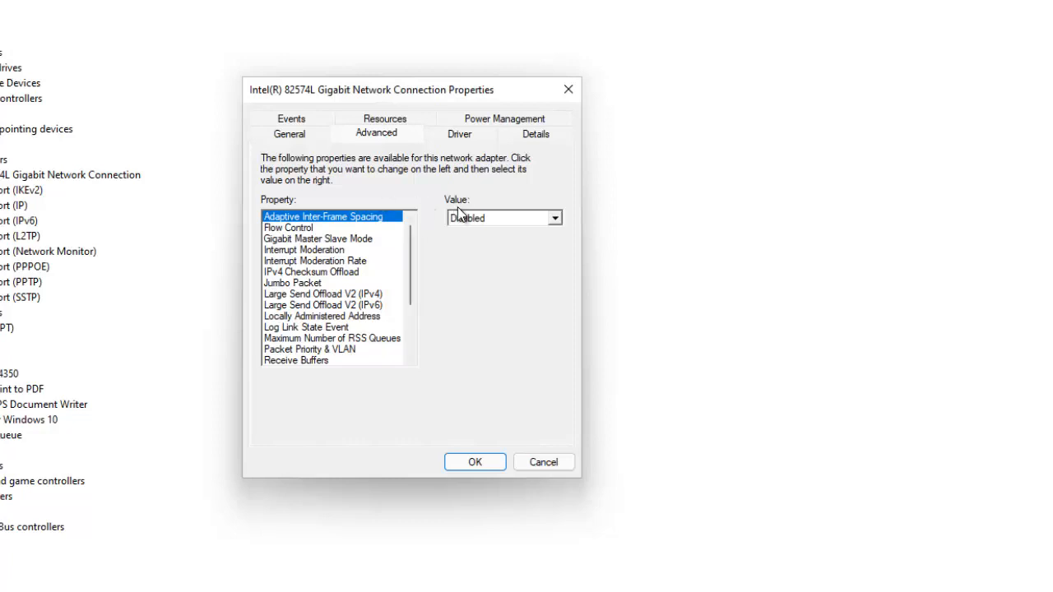
{"action": "left_click", "coordinate": [298, 229]}
{"action": "left_click", "coordinate": [303, 240]}
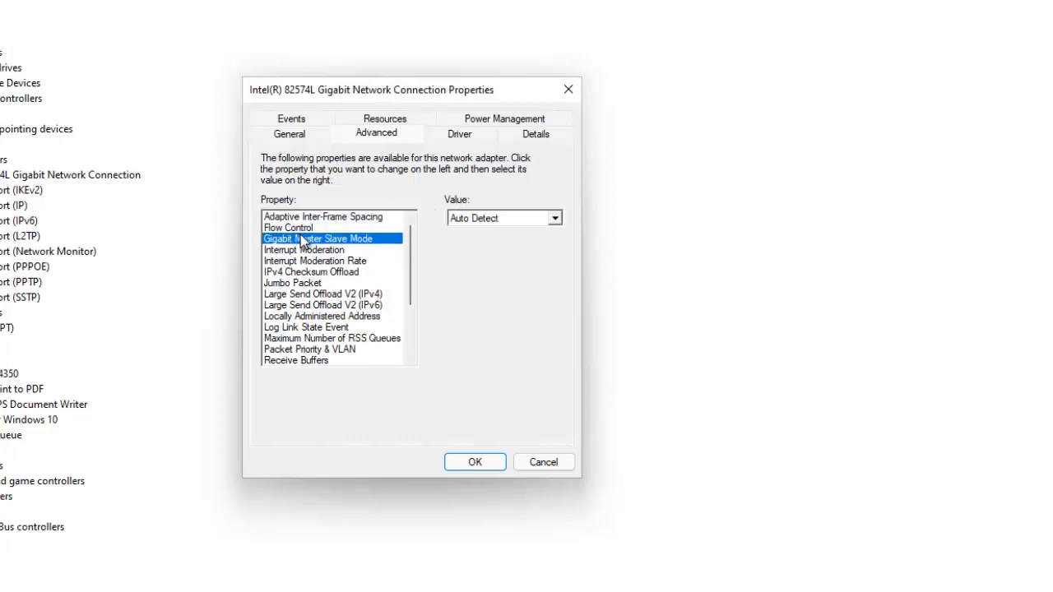
{"action": "left_click", "coordinate": [309, 262]}
{"action": "left_click", "coordinate": [320, 283]}
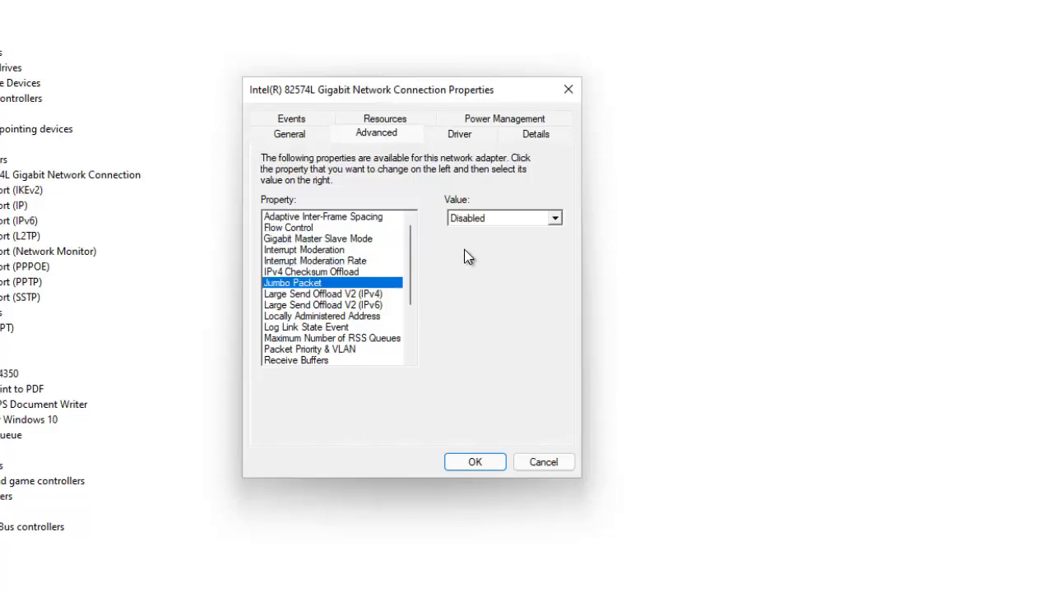
Review the Intel adapter's event history, checking the install request and the device configured (net1ic64.inf) entries
{"action": "left_click", "coordinate": [296, 121]}
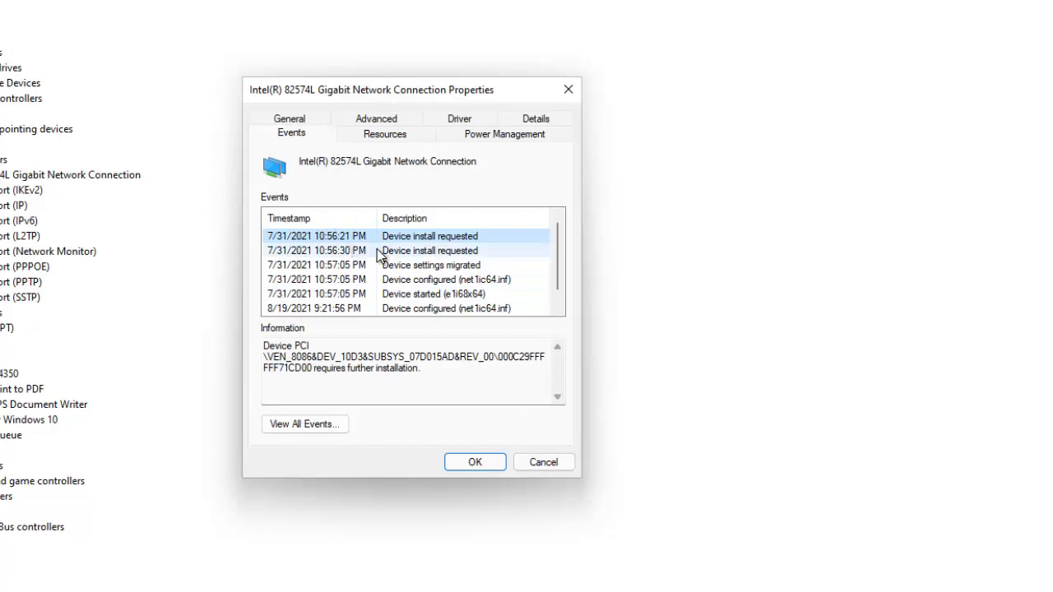
{"action": "left_click", "coordinate": [407, 252]}
{"action": "left_click", "coordinate": [412, 280]}
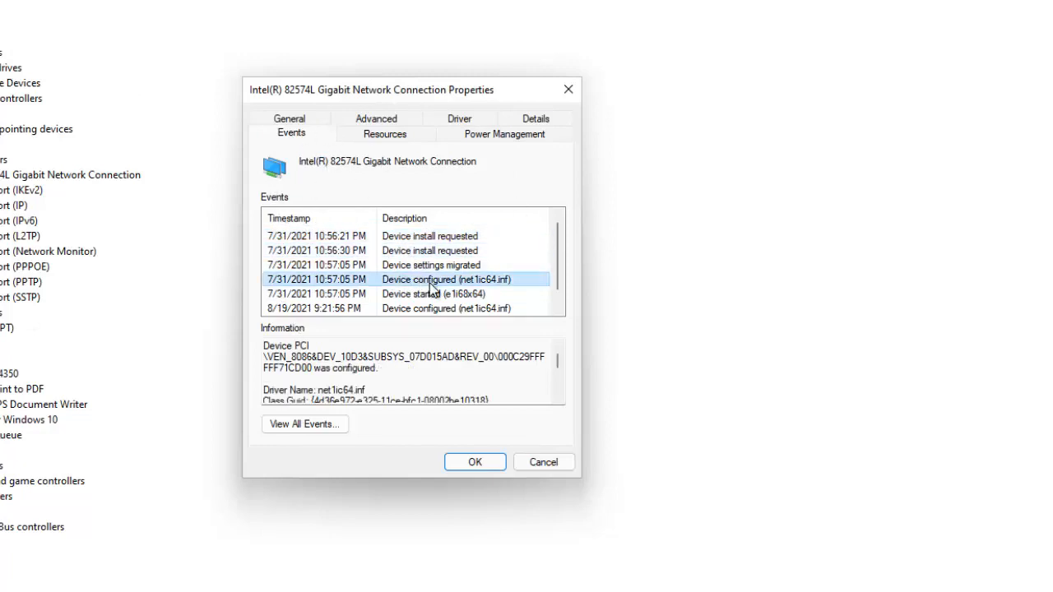
{"action": "scroll", "coordinate": [459, 294], "scroll_direction": "down", "scroll_amount": 1}
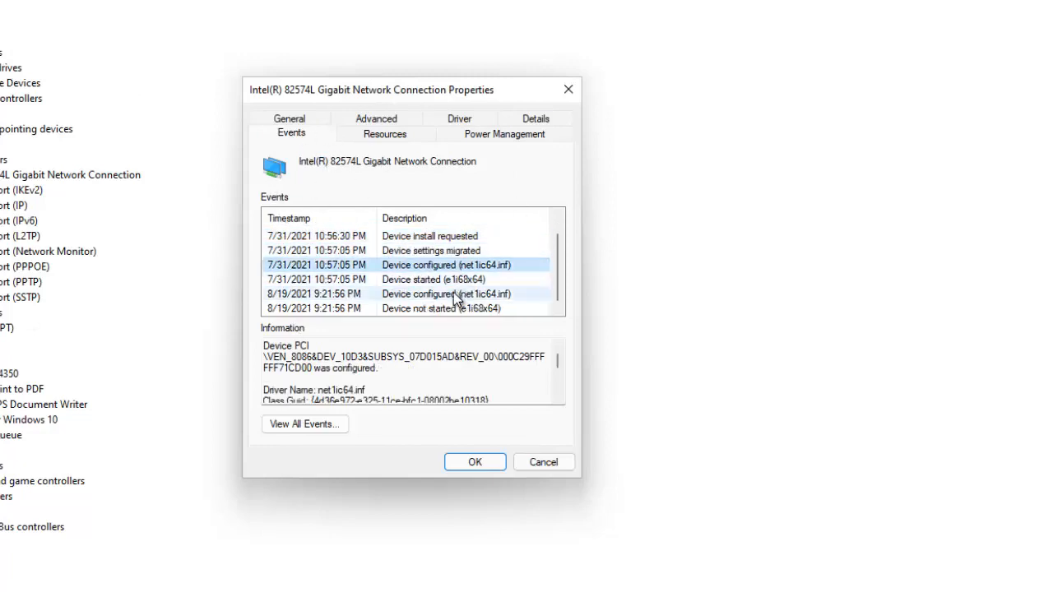
Check the adapter's first install request event and its 8/19/2021 device configured and device not started events
{"action": "scroll", "coordinate": [420, 248], "scroll_direction": "up", "scroll_amount": 1}
{"action": "left_click", "coordinate": [420, 238]}
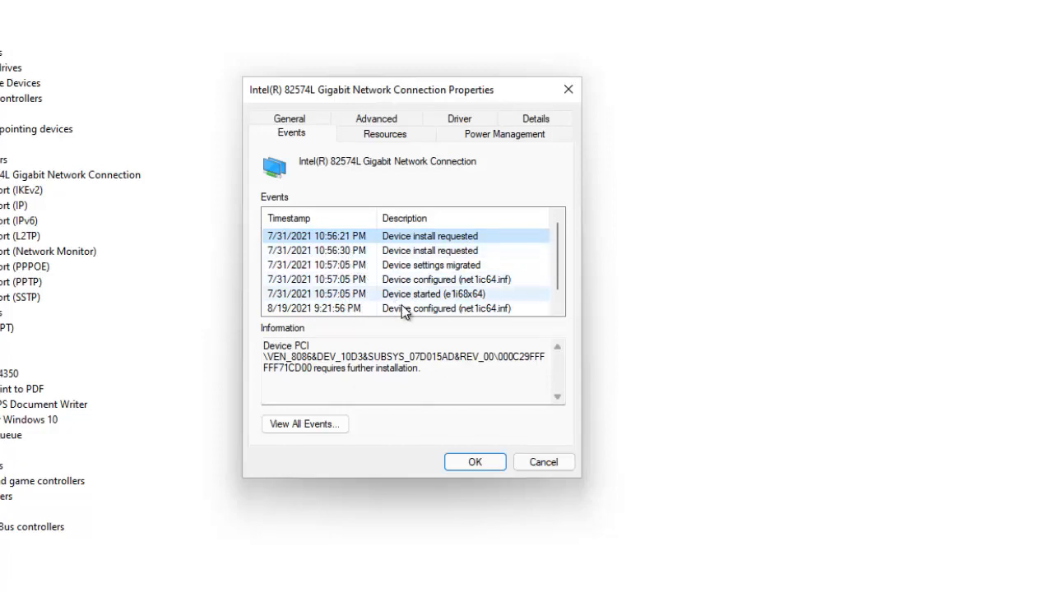
{"action": "left_click", "coordinate": [308, 310]}
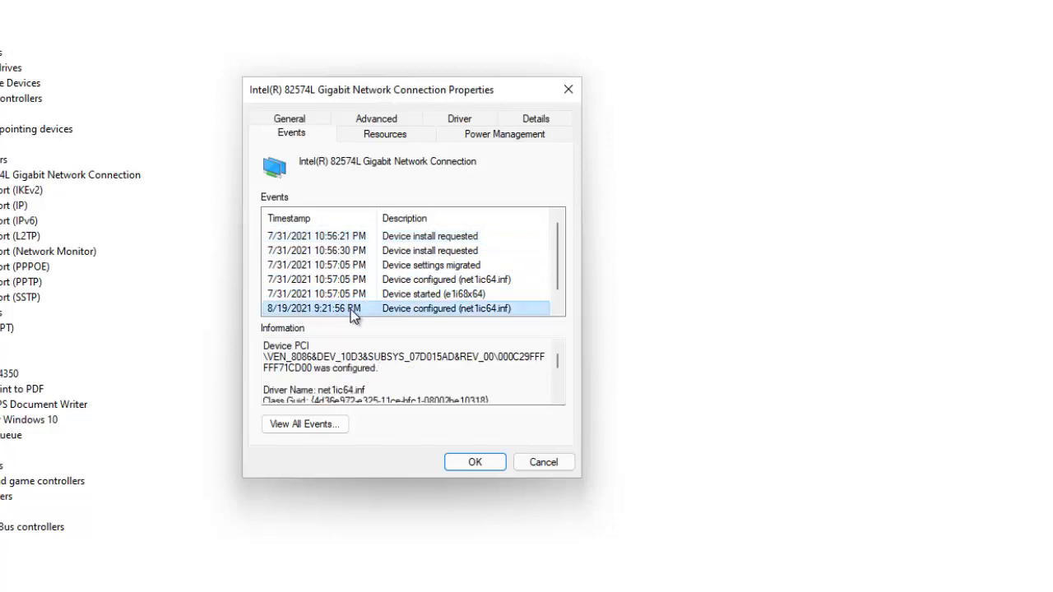
{"action": "scroll", "coordinate": [458, 298], "scroll_direction": "down", "scroll_amount": 1}
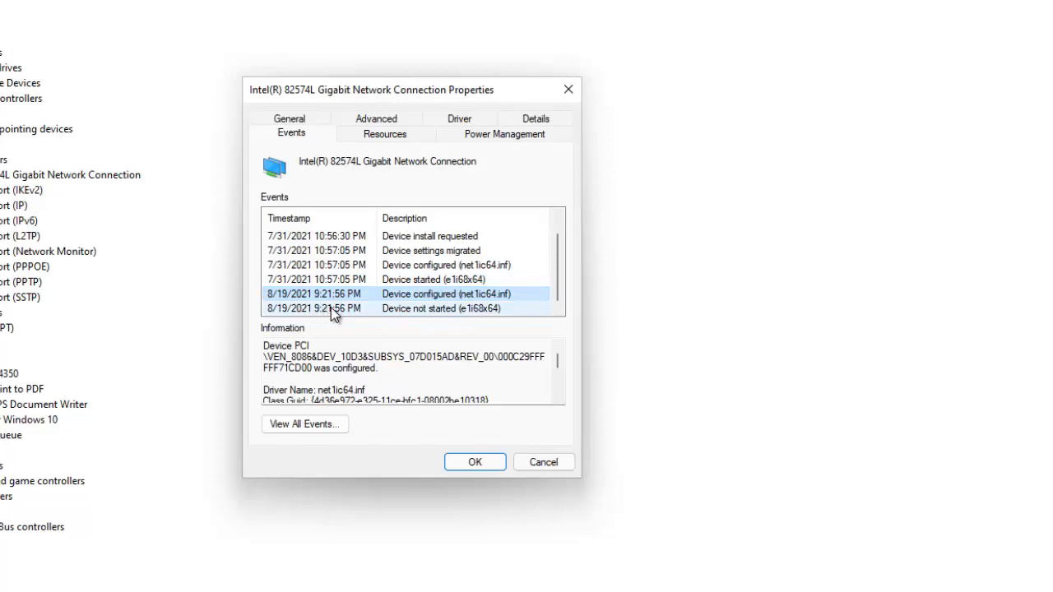
{"action": "left_click", "coordinate": [332, 308]}
{"action": "left_click", "coordinate": [430, 297]}
{"action": "left_click", "coordinate": [420, 309]}
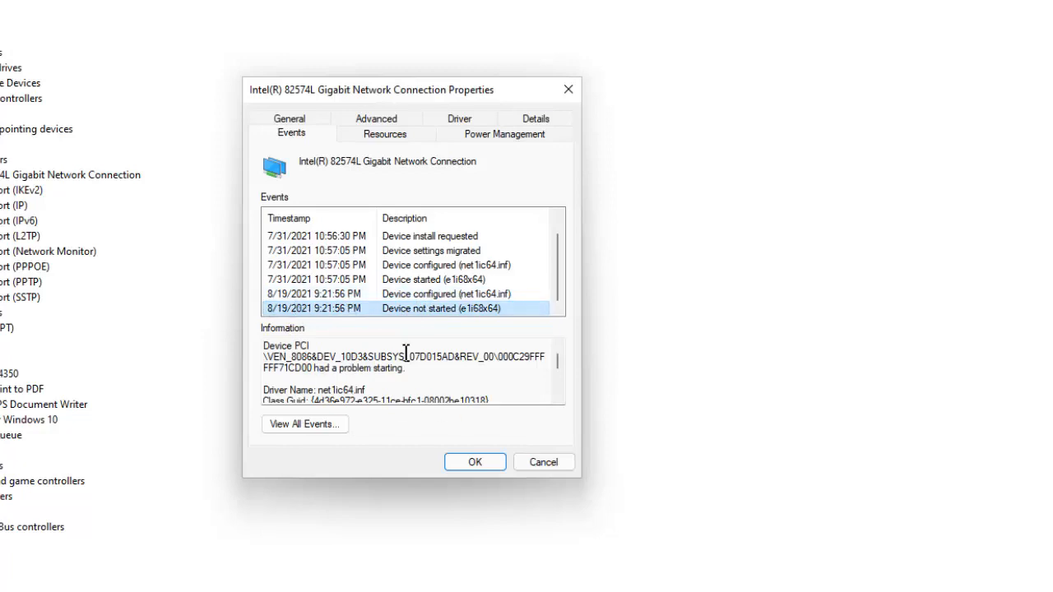
Review the adapter's memory range and IRQ resources and its device description, then close the properties without changes
{"action": "left_click", "coordinate": [383, 135]}
{"action": "left_click", "coordinate": [349, 240]}
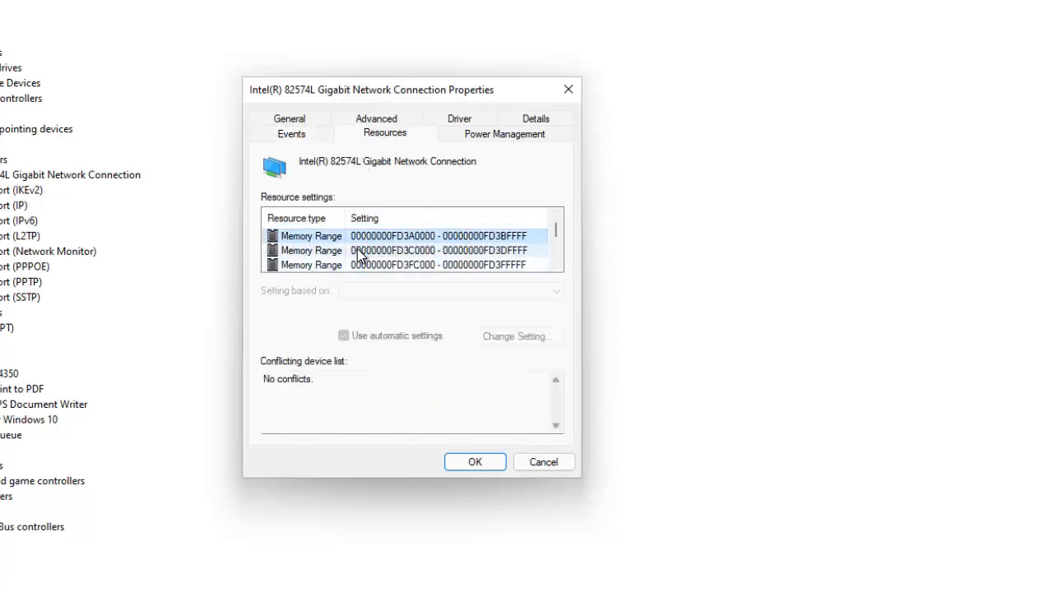
{"action": "scroll", "coordinate": [380, 245], "scroll_direction": "down", "scroll_amount": 3}
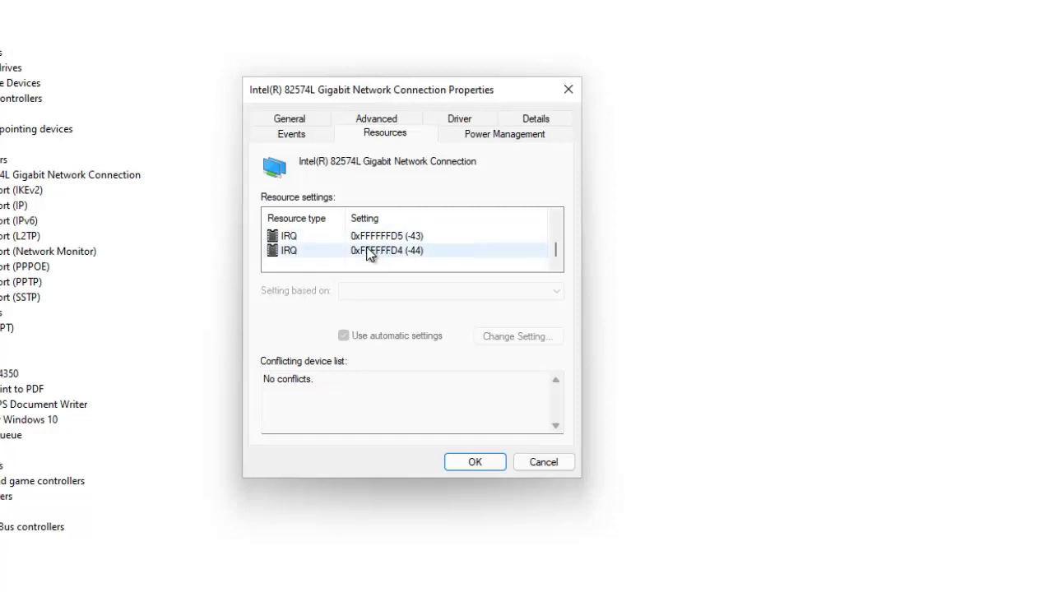
{"action": "scroll", "coordinate": [383, 226], "scroll_direction": "up", "scroll_amount": 5}
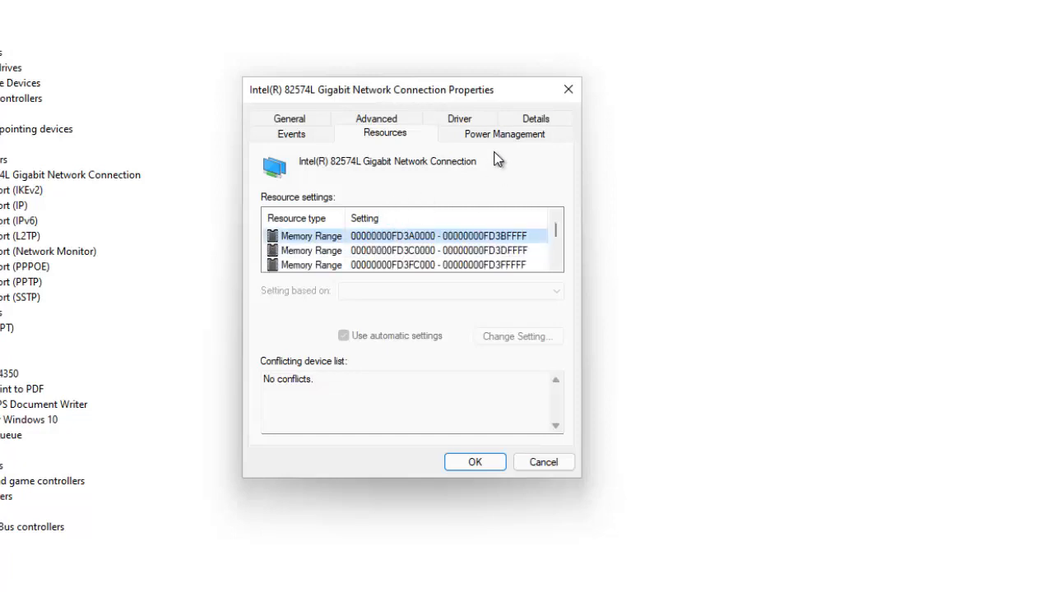
{"action": "left_click", "coordinate": [536, 124]}
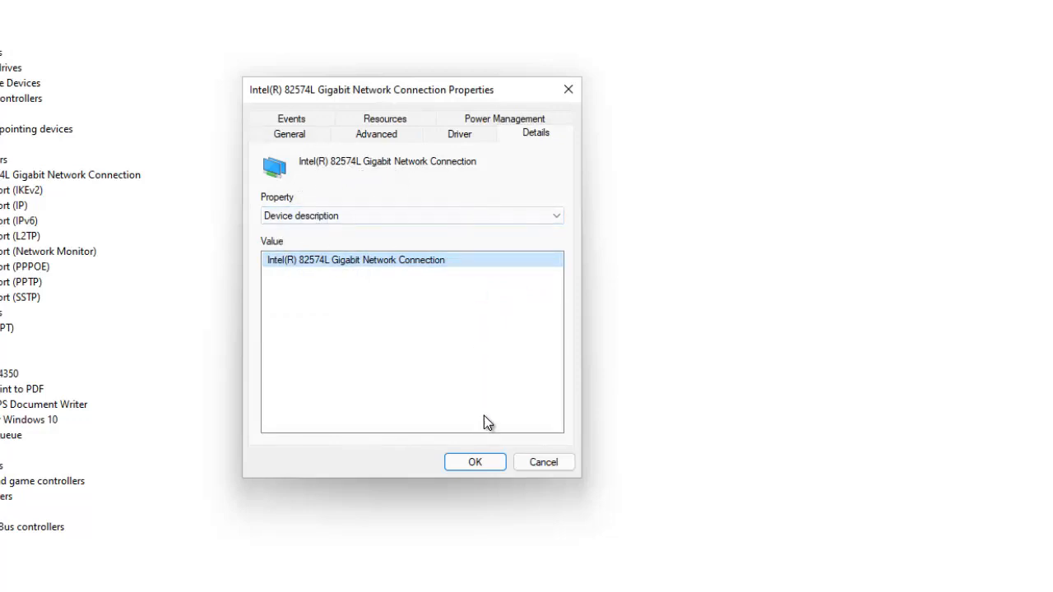
{"action": "left_click", "coordinate": [542, 464]}
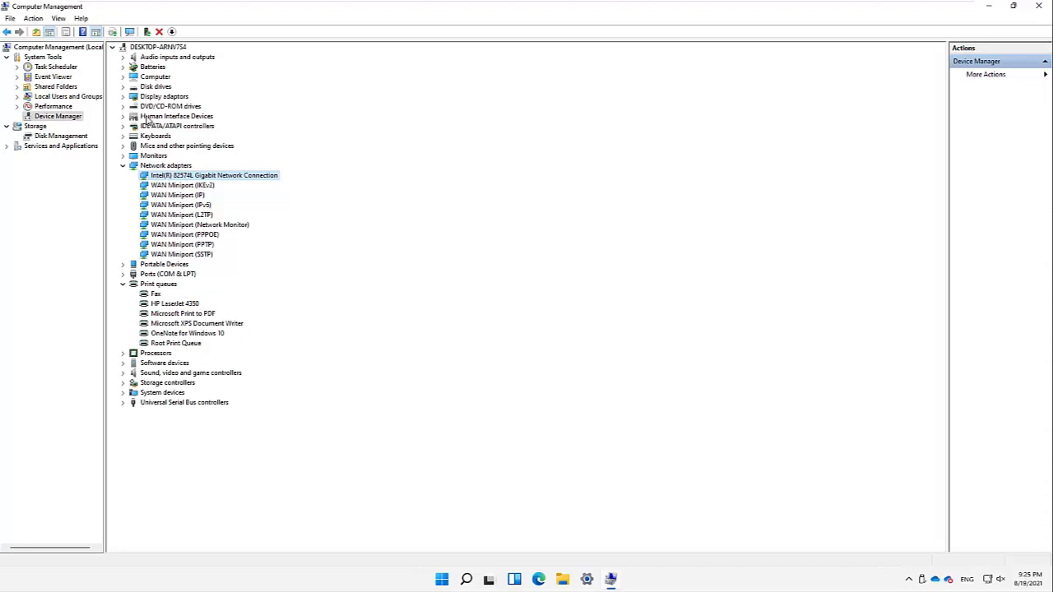
Expand the display adaptors category and view the properties of the VMware SVGA 3D adapter
{"action": "left_click", "coordinate": [123, 97]}
{"action": "right_click", "coordinate": [185, 107]}
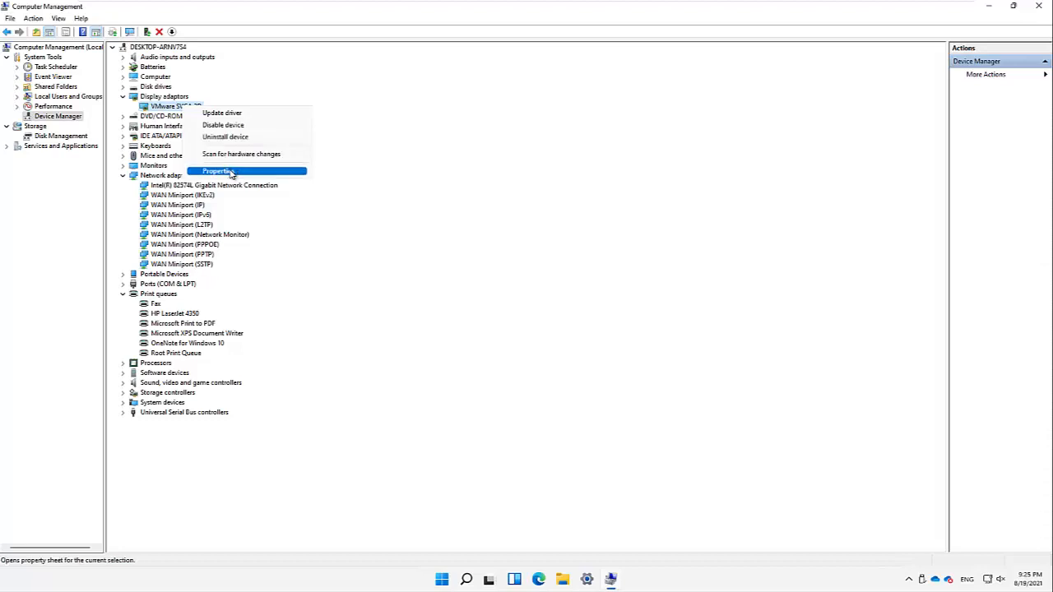
{"action": "left_click", "coordinate": [234, 172]}
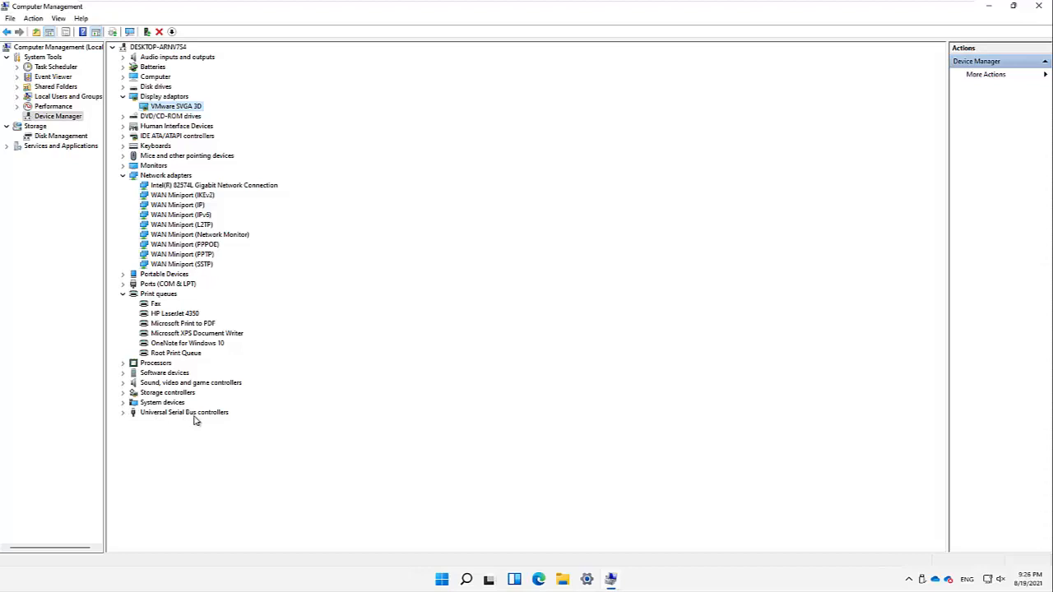
Expand Universal Serial Bus controllers and inspect the Standard Enhanced PCI to USB and Standard USB 3.0 eXtensible host controllers
{"action": "left_click", "coordinate": [123, 414]}
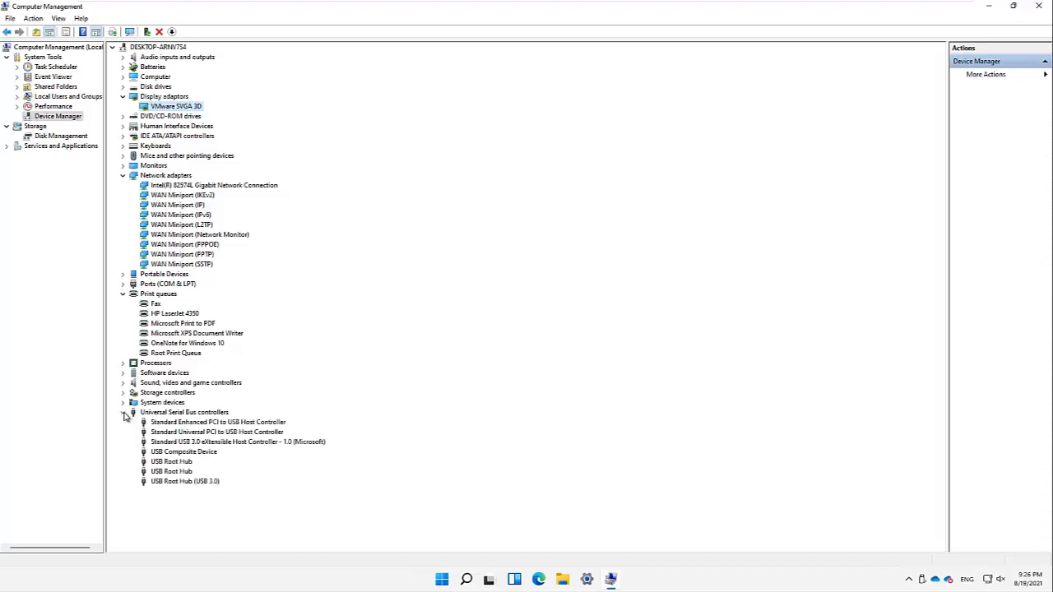
{"action": "left_click", "coordinate": [193, 425]}
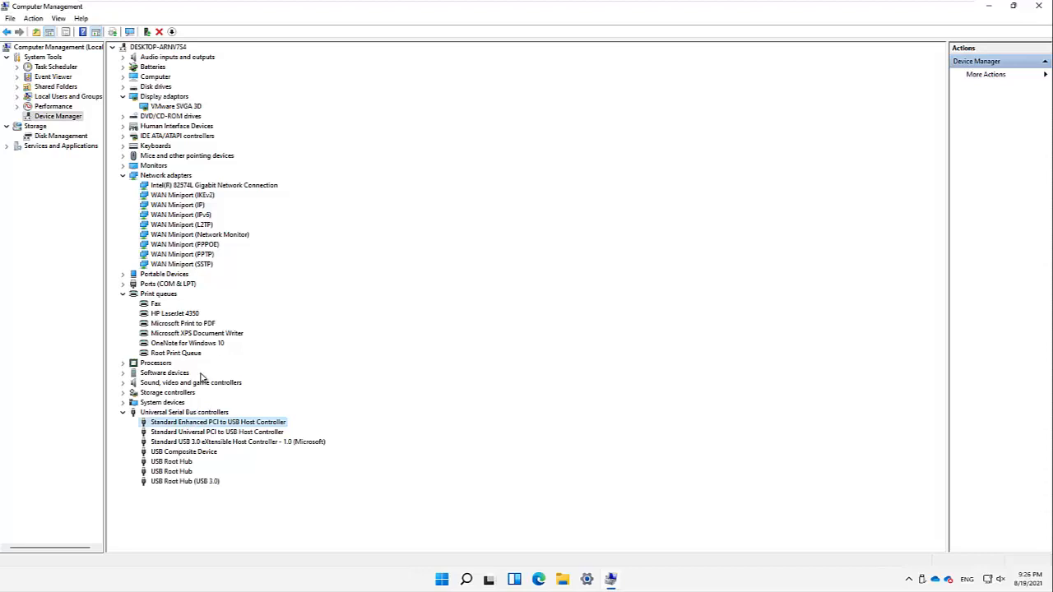
{"action": "left_click", "coordinate": [218, 444]}
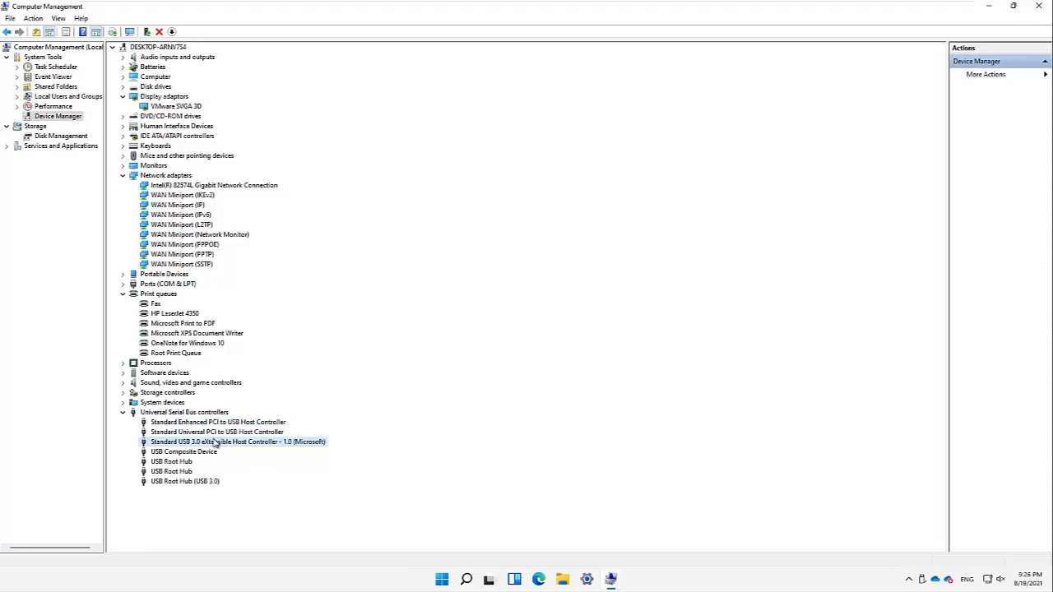
Start a manual driver update for the HP LaserJet 4350 and choose HP LaserJet 4350 PCL6 Class Driver from the available drivers
{"action": "left_click", "coordinate": [170, 315]}
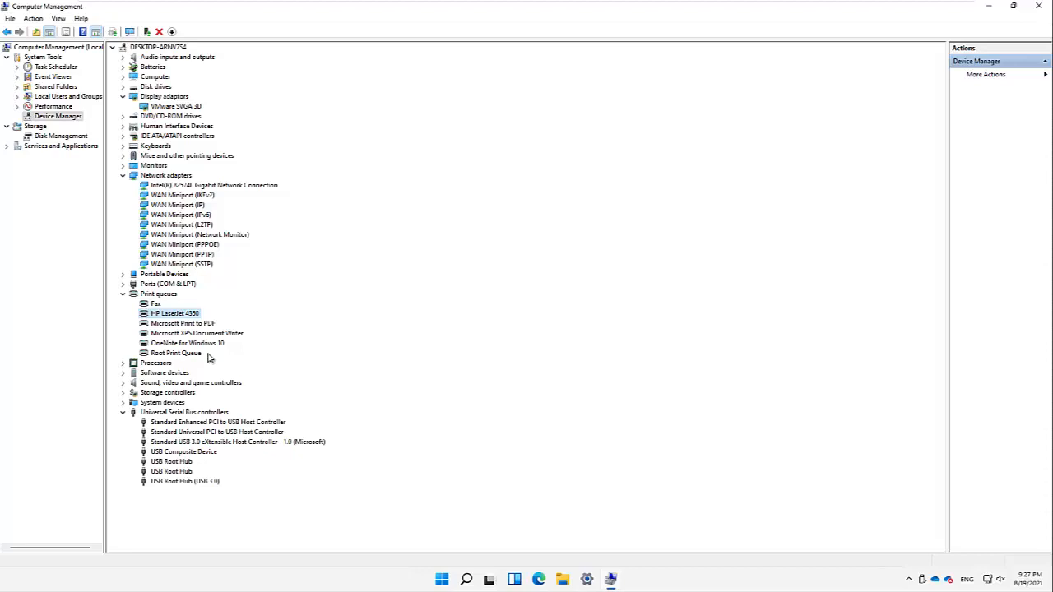
{"action": "right_click", "coordinate": [194, 316]}
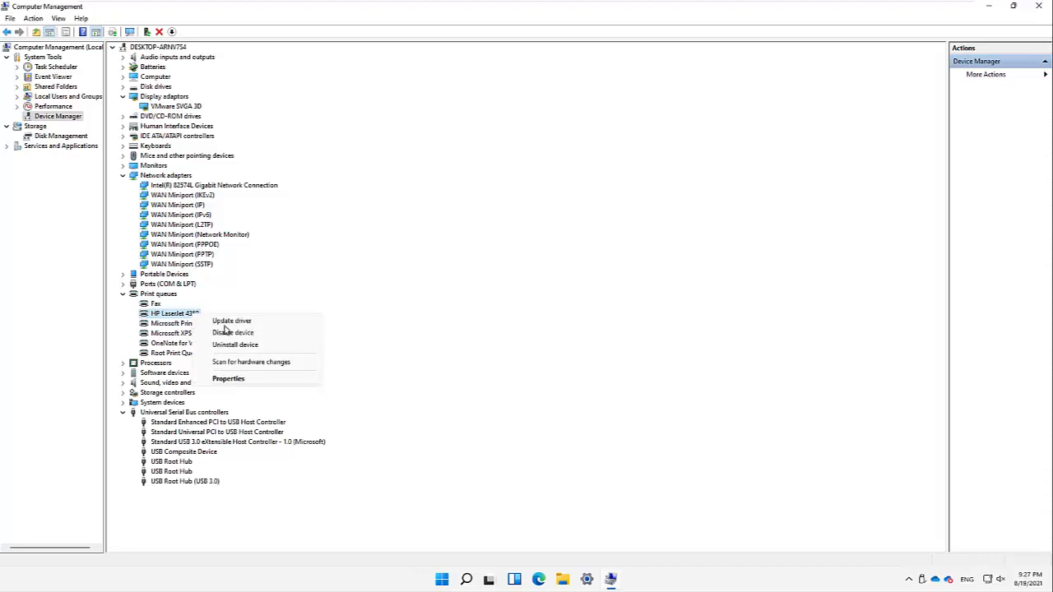
{"action": "left_click", "coordinate": [233, 321]}
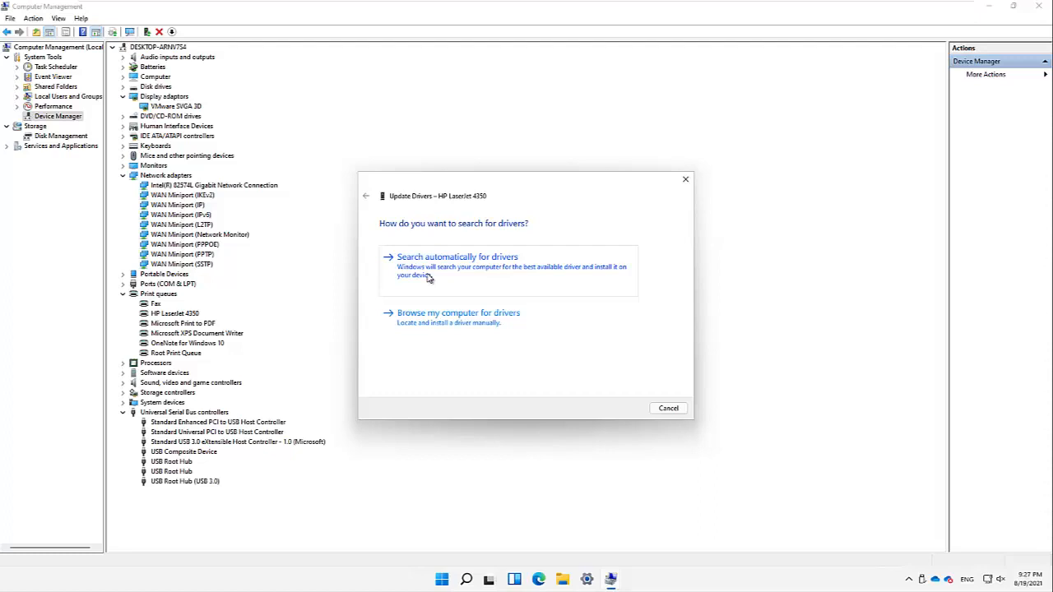
{"action": "left_click", "coordinate": [458, 321]}
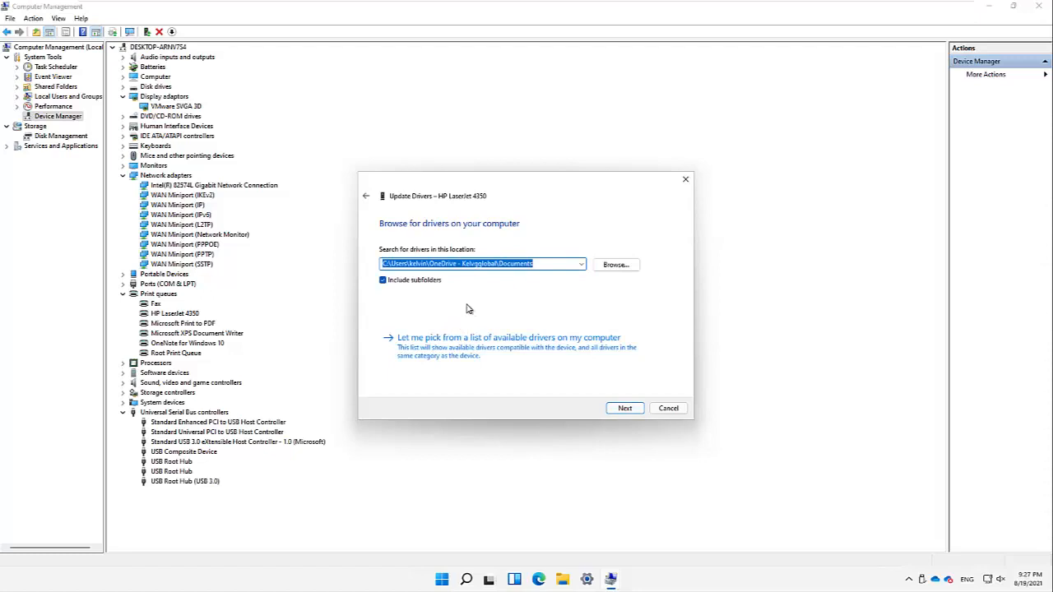
{"action": "left_click", "coordinate": [475, 354]}
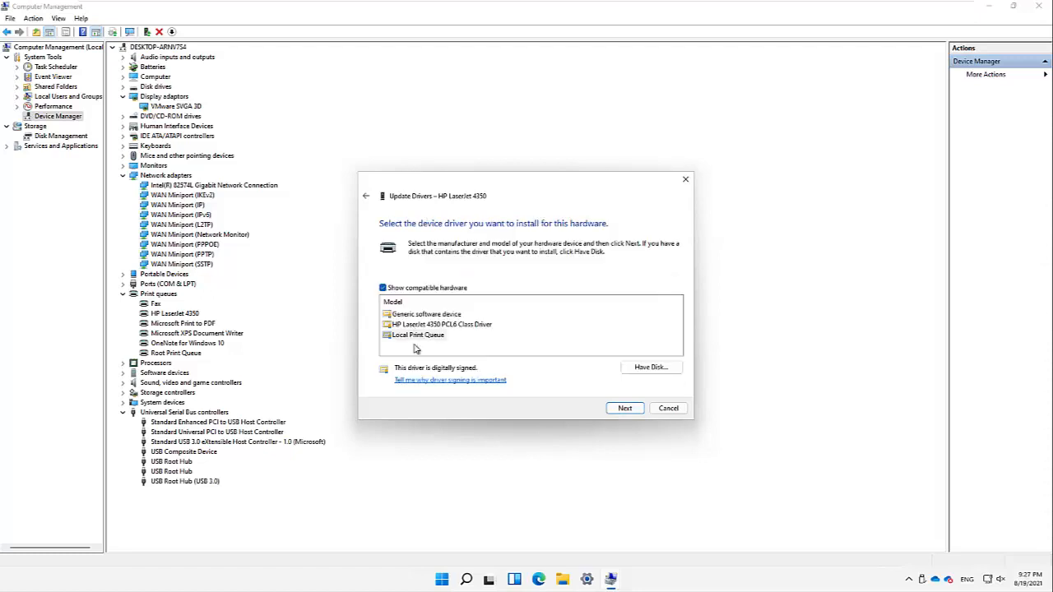
{"action": "left_click", "coordinate": [430, 325]}
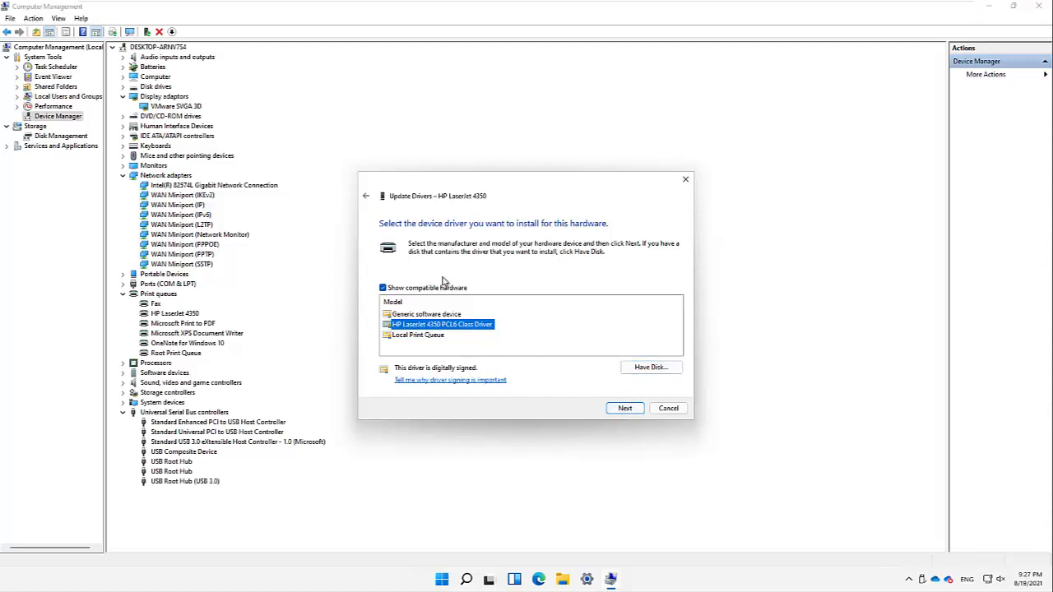
Browse the DVD drive for a manufacturer's driver file, then cancel the disk installation and the driver update
{"action": "left_click", "coordinate": [650, 367]}
{"action": "left_click", "coordinate": [612, 351]}
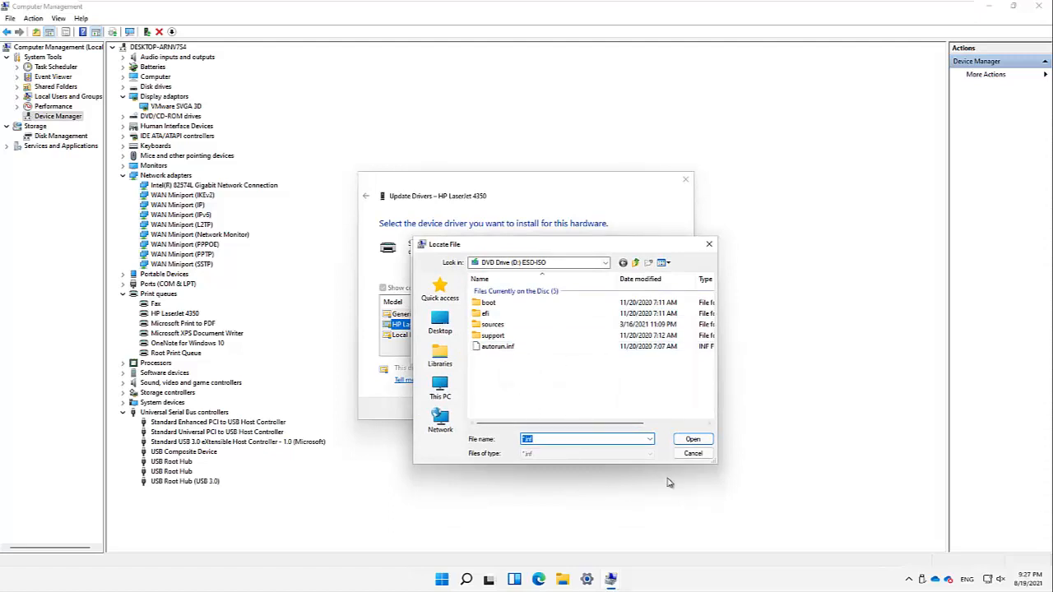
{"action": "left_click", "coordinate": [690, 455]}
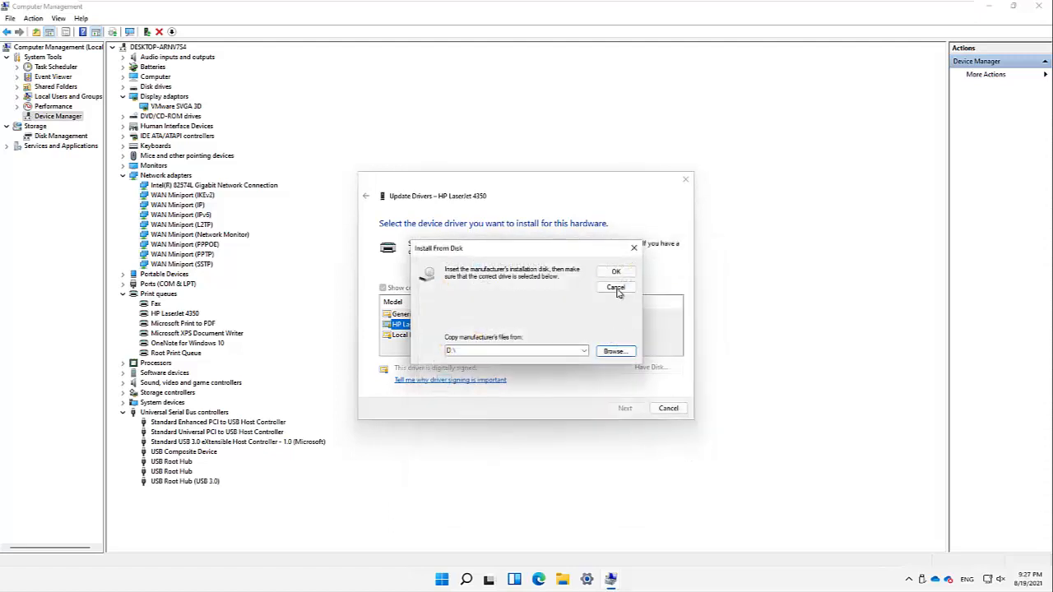
{"action": "left_click", "coordinate": [612, 287]}
{"action": "left_click", "coordinate": [666, 411]}
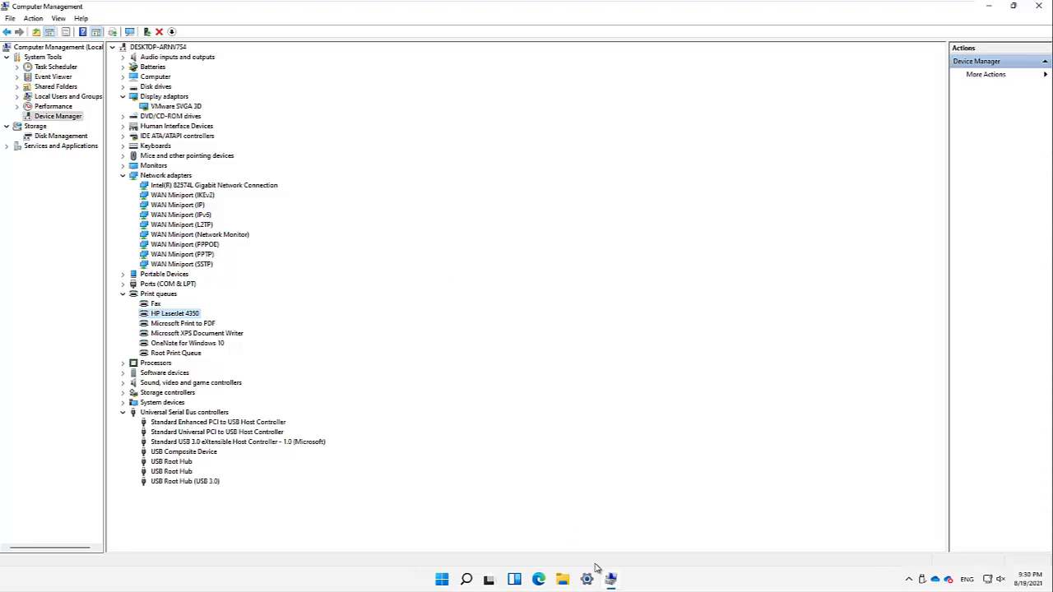
Open the Devices page under Bluetooth & devices in Windows Settings and look through the input, audio and other devices
{"action": "left_click", "coordinate": [442, 580]}
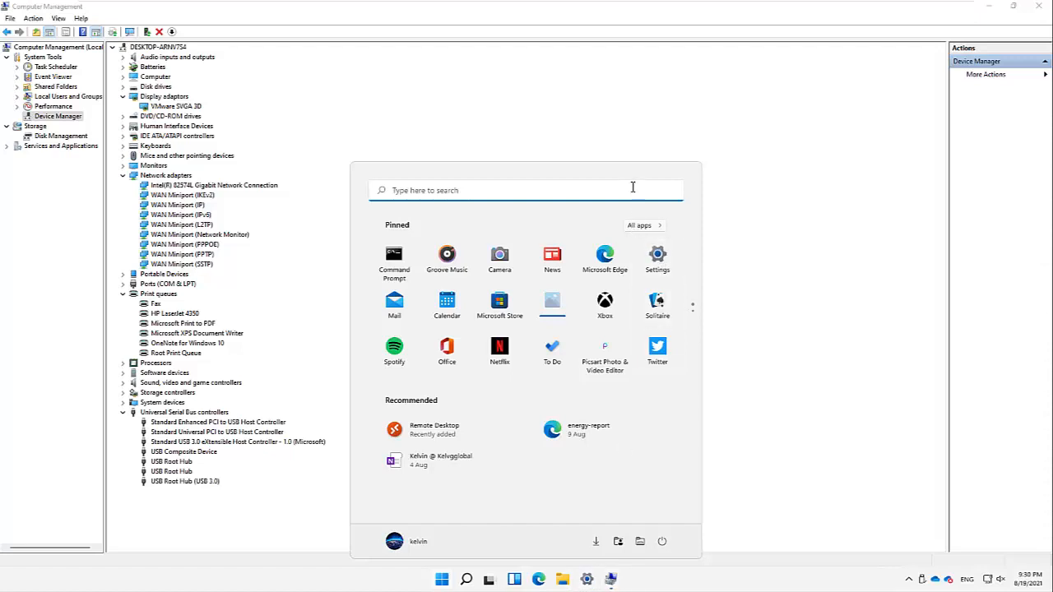
{"action": "key", "text": "super+i"}
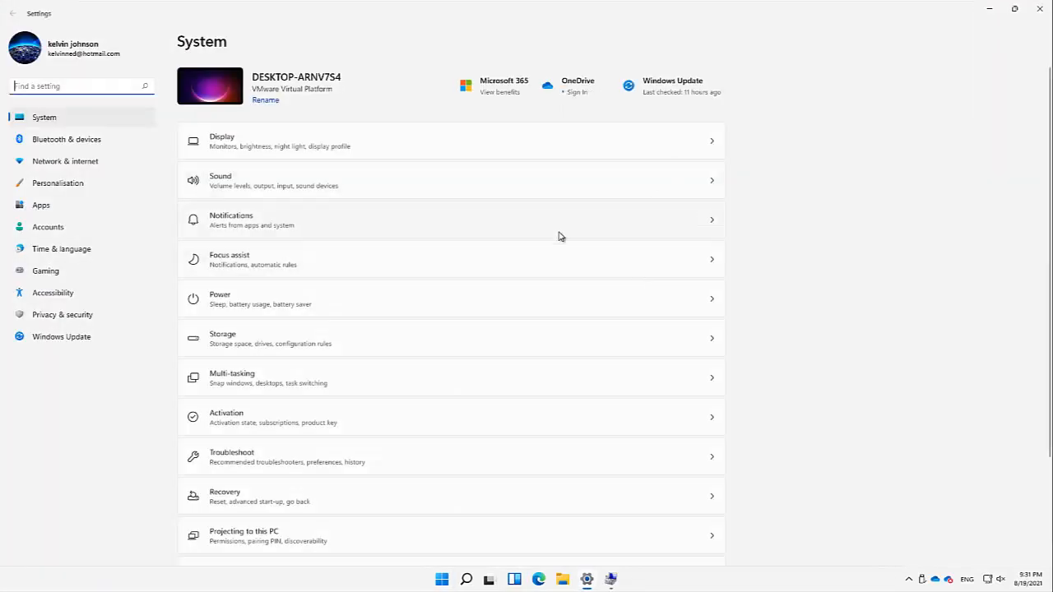
{"action": "left_click", "coordinate": [71, 146]}
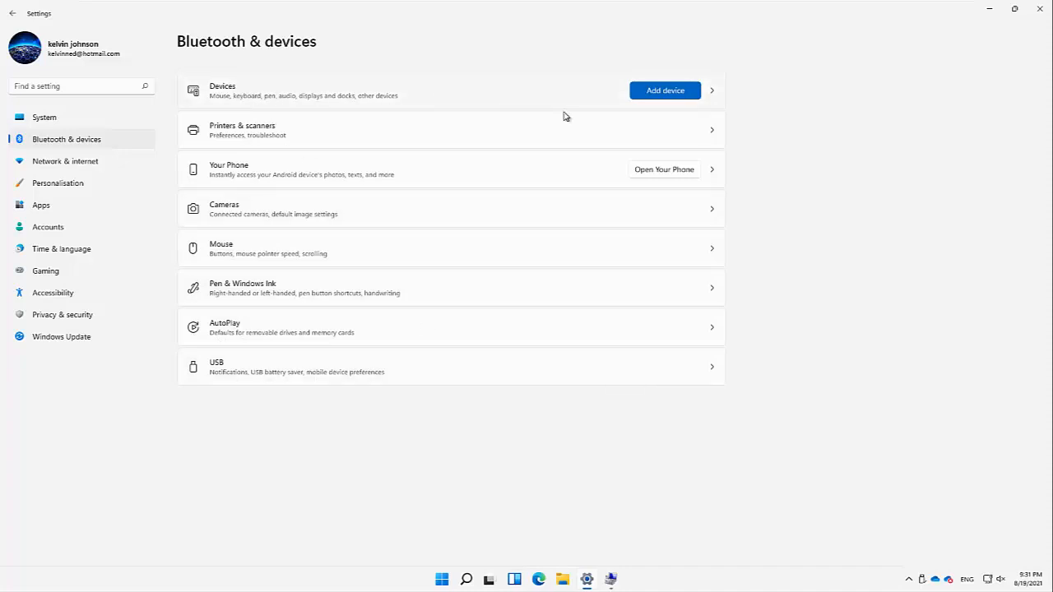
{"action": "left_click", "coordinate": [711, 94]}
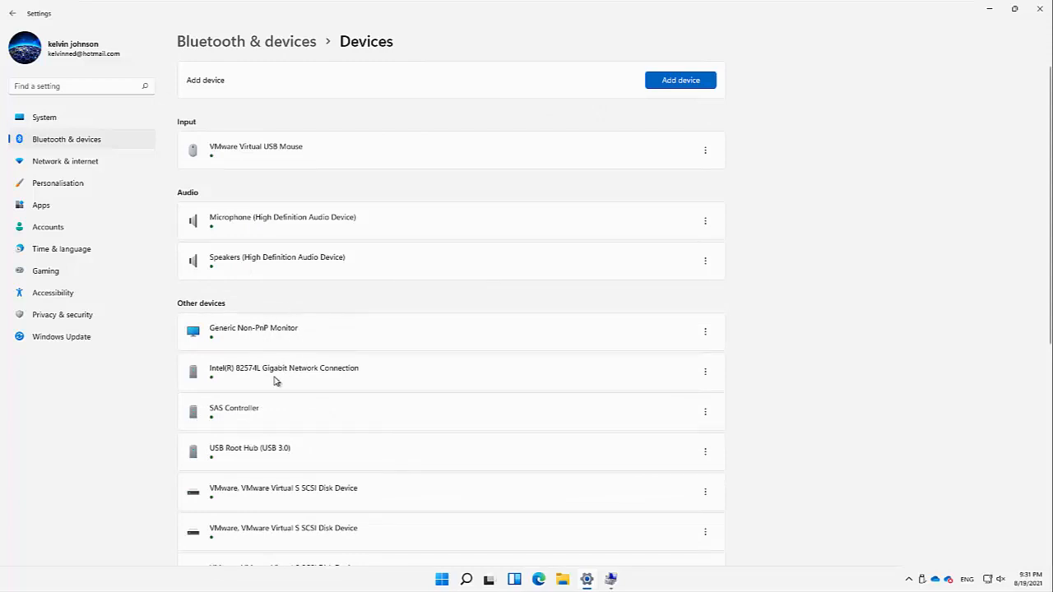
{"action": "scroll", "coordinate": [276, 379], "scroll_direction": "down", "scroll_amount": 5}
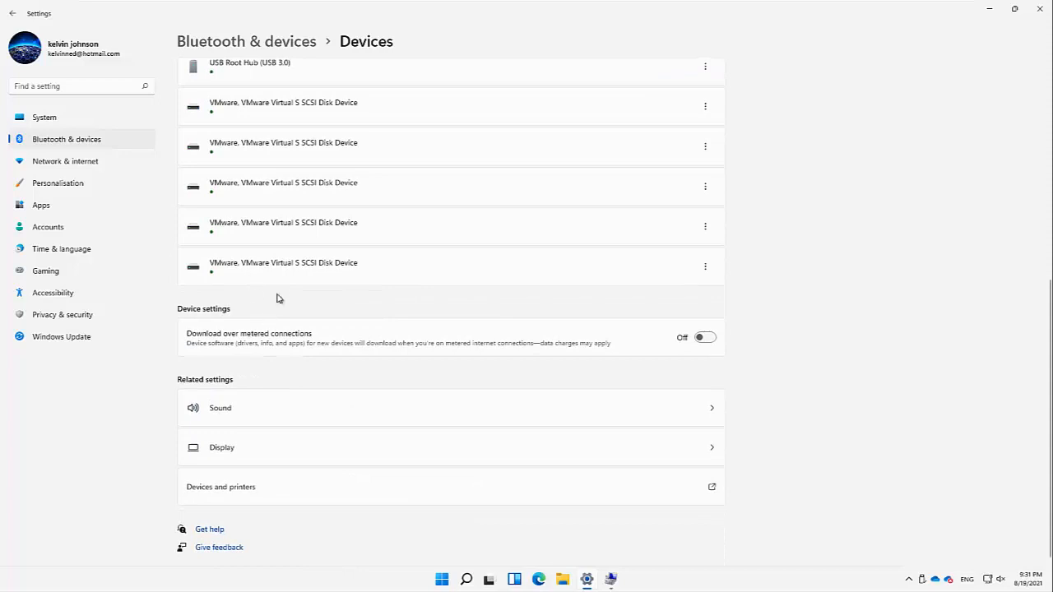
{"action": "scroll", "coordinate": [275, 298], "scroll_direction": "up", "scroll_amount": 3}
{"action": "scroll", "coordinate": [279, 275], "scroll_direction": "up", "scroll_amount": 2}
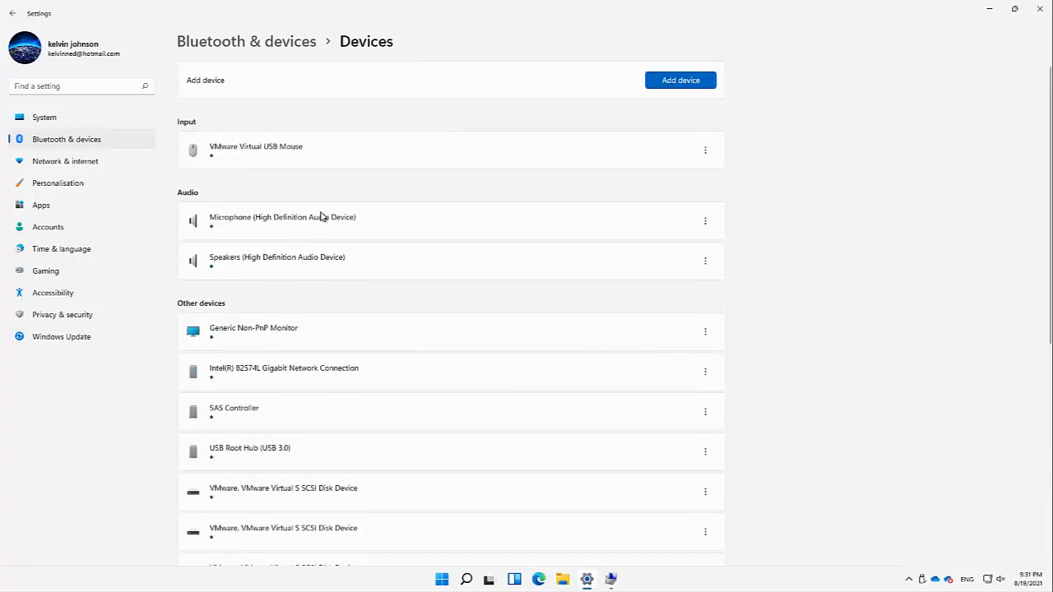
Try to add a Bluetooth device, then close the device setup
{"action": "left_click", "coordinate": [675, 83]}
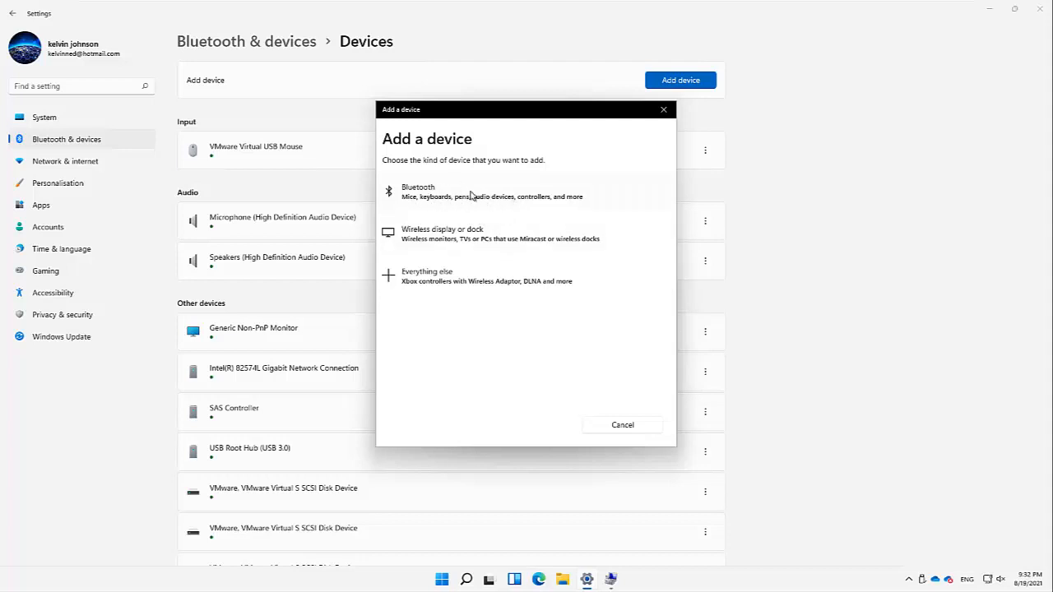
{"action": "left_click", "coordinate": [415, 198]}
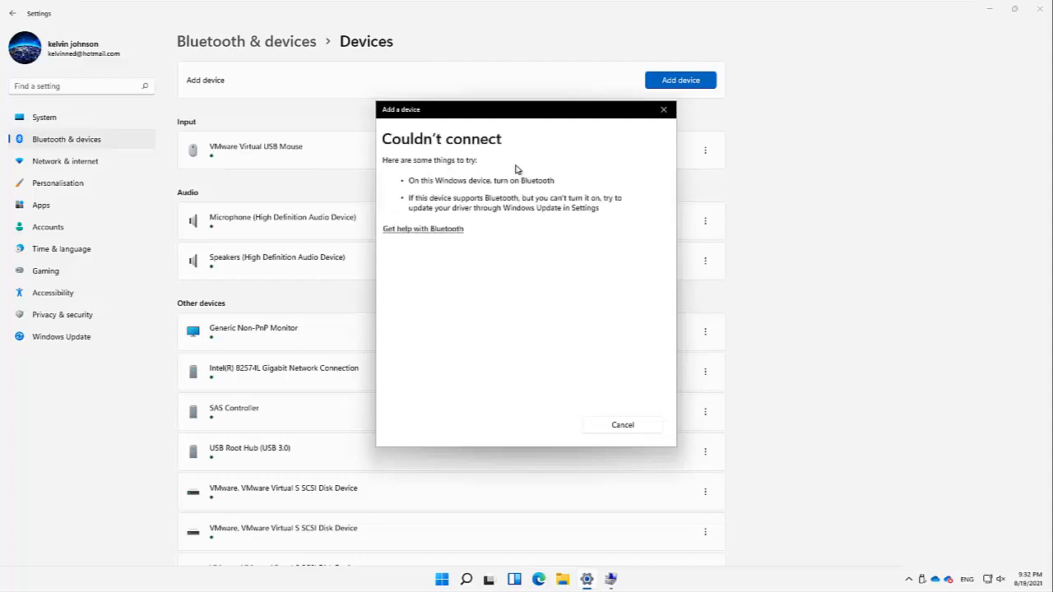
{"action": "left_click", "coordinate": [665, 111]}
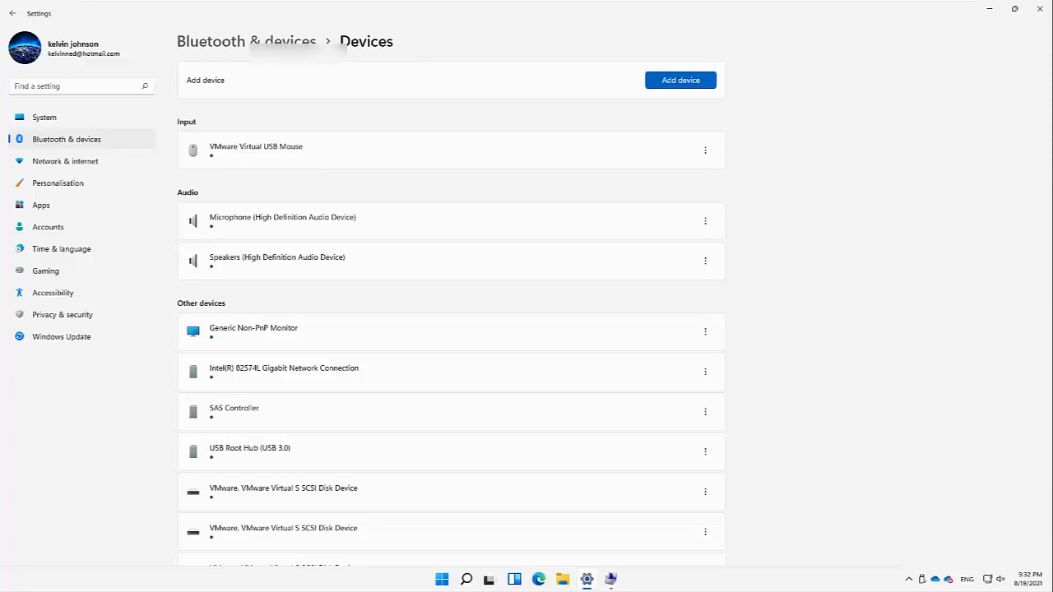
Bring up the HP EliteBook 850 G6's Settings window, maximize it and show its System page
{"action": "left_click_drag", "start_coordinate": [0, 108], "coordinate": [473, 126]}
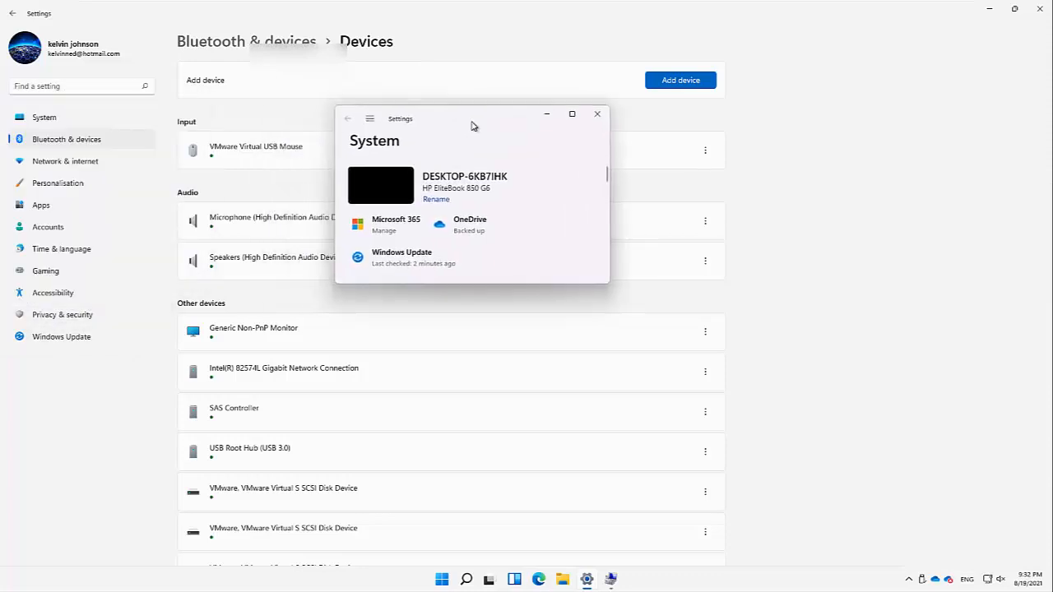
{"action": "left_click", "coordinate": [573, 116]}
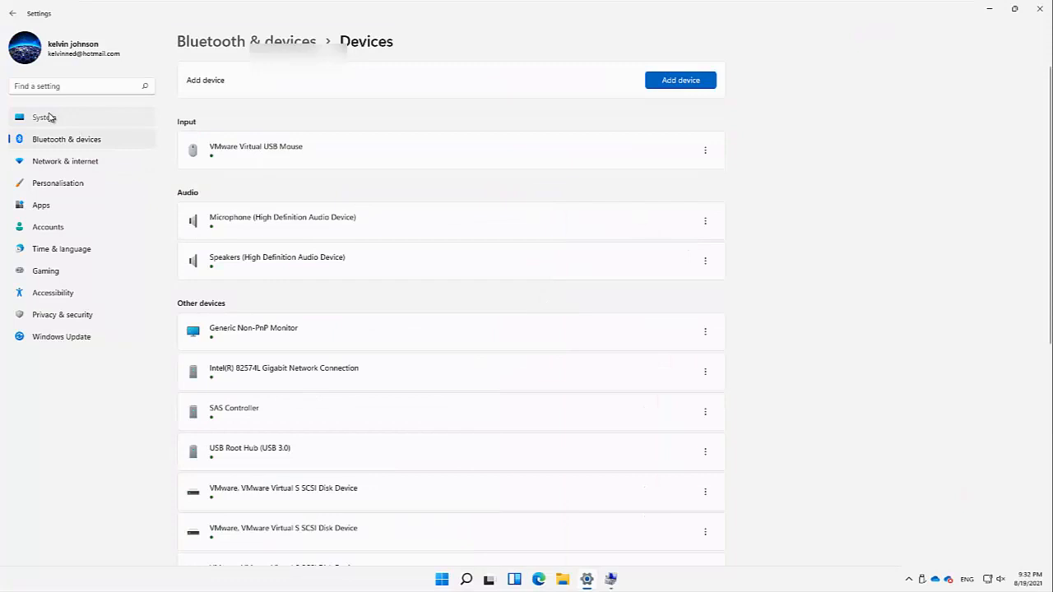
{"action": "left_click", "coordinate": [49, 118]}
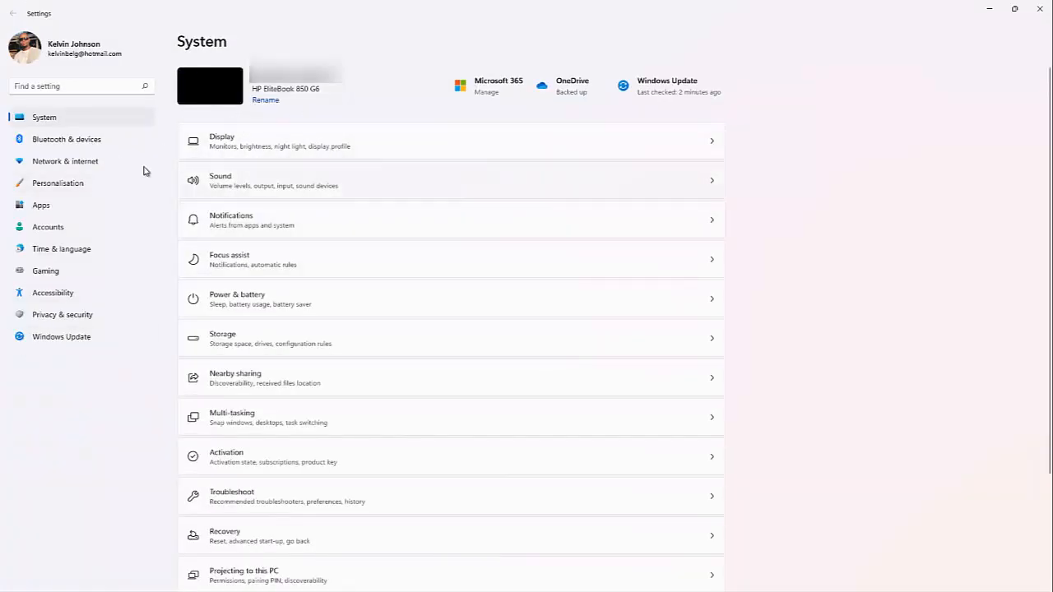
Open the Bluetooth & devices page, search for Bluetooth devices to add, then cancel the device setup
{"action": "left_click", "coordinate": [83, 139]}
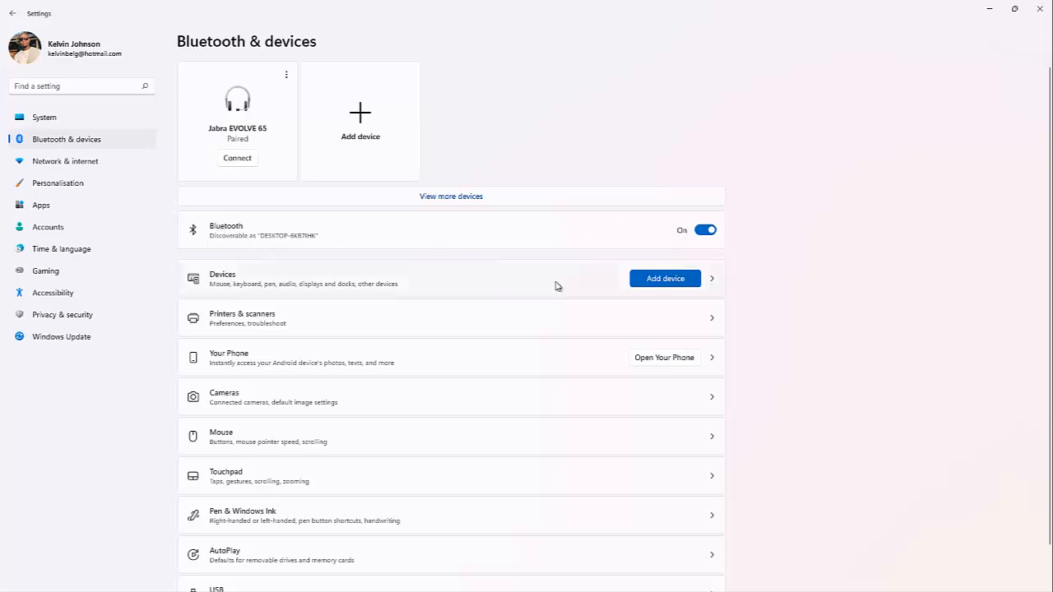
{"action": "left_click", "coordinate": [656, 280]}
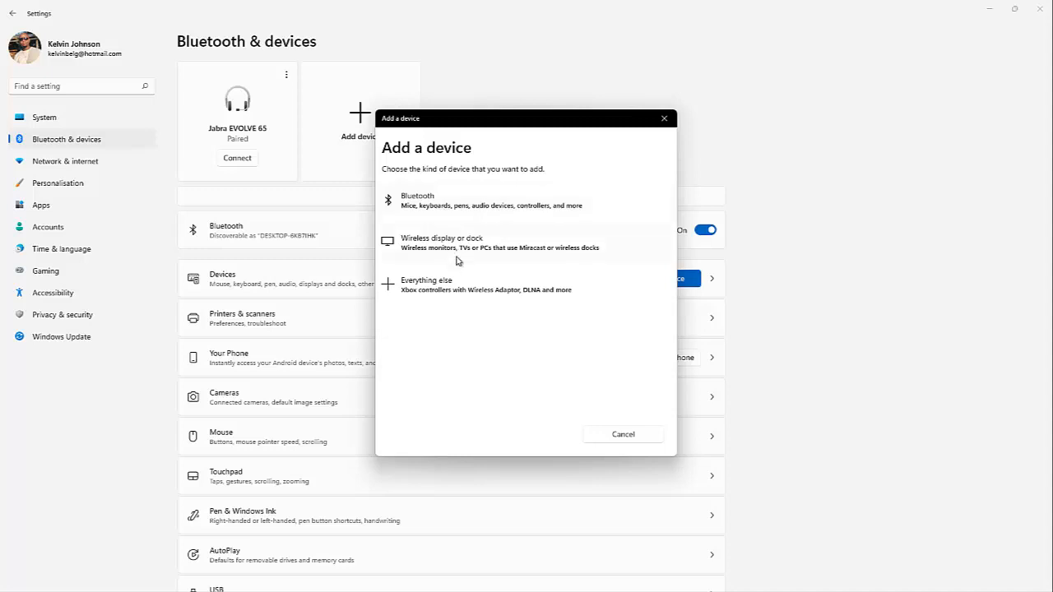
{"action": "left_click", "coordinate": [434, 211]}
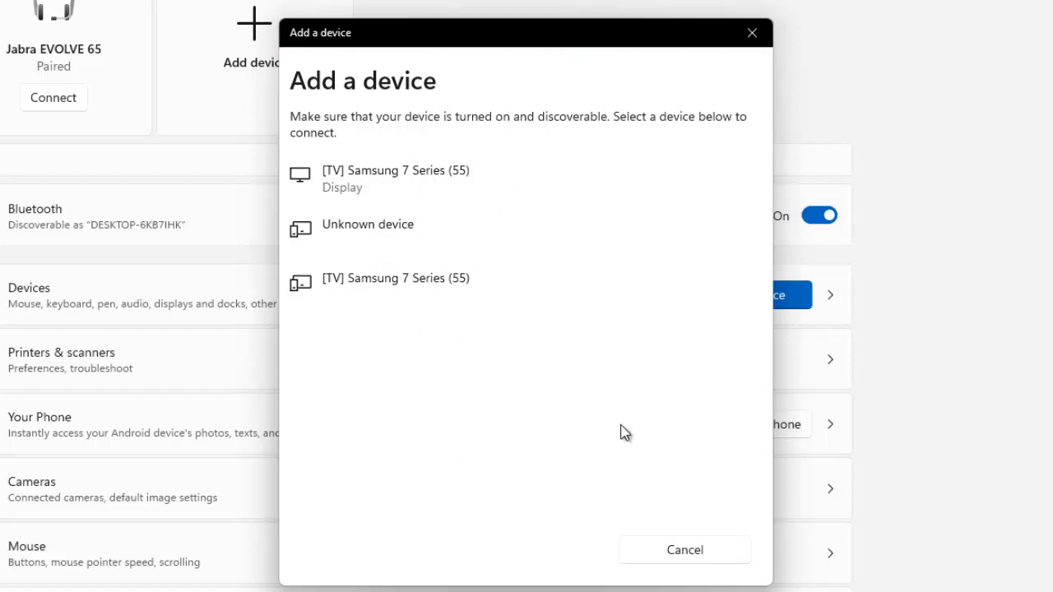
{"action": "left_click", "coordinate": [689, 548]}
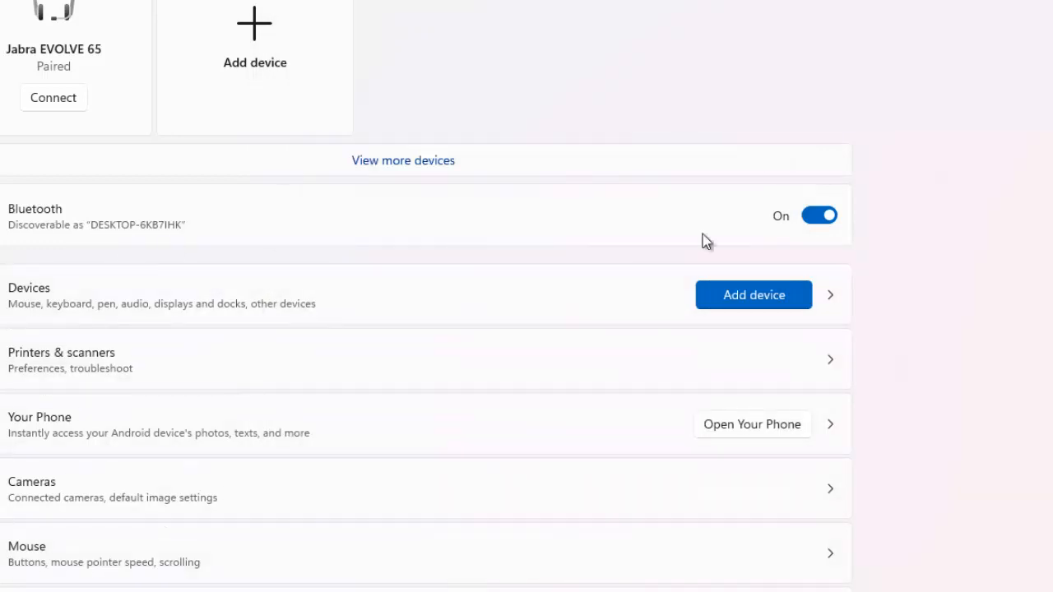
Search for a wireless display or dock to add, then cancel the device setup
{"action": "left_click", "coordinate": [731, 301]}
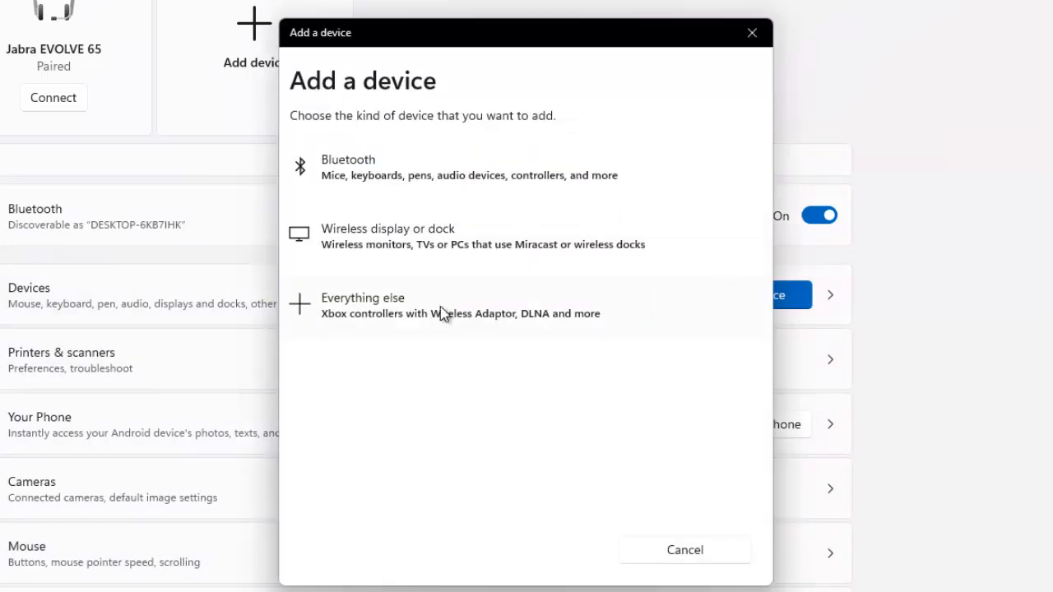
{"action": "left_click", "coordinate": [419, 247]}
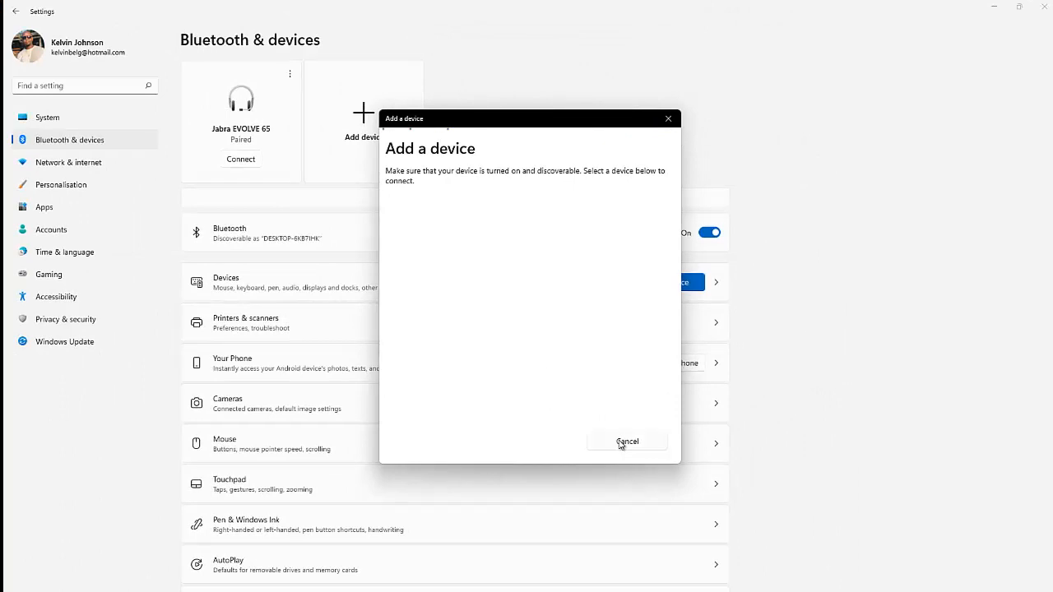
{"action": "left_click", "coordinate": [627, 442]}
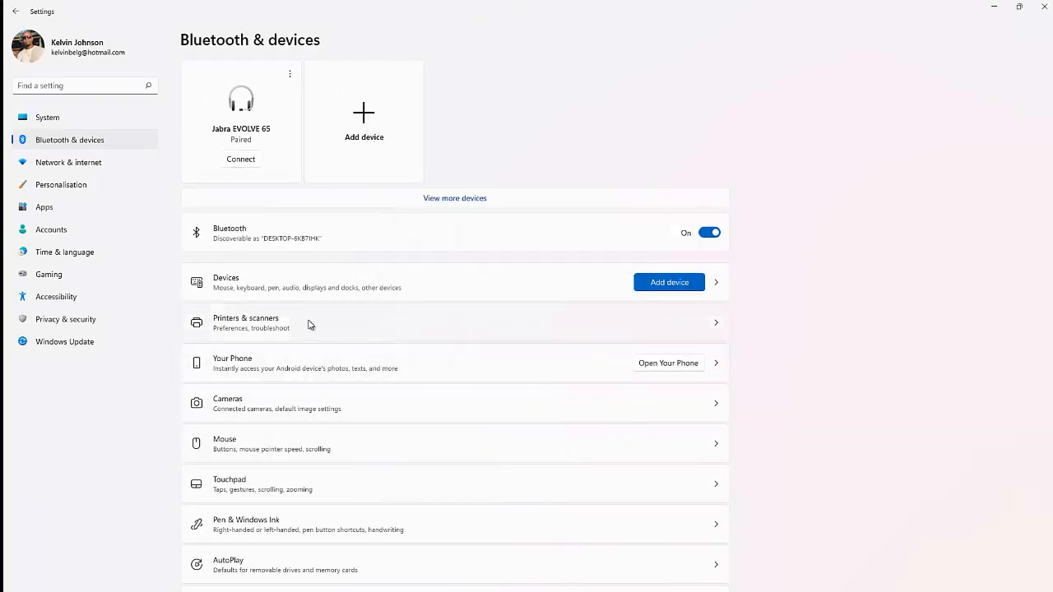
Open the full Devices list and look through the connected devices, device settings and related settings
{"action": "left_click", "coordinate": [446, 202]}
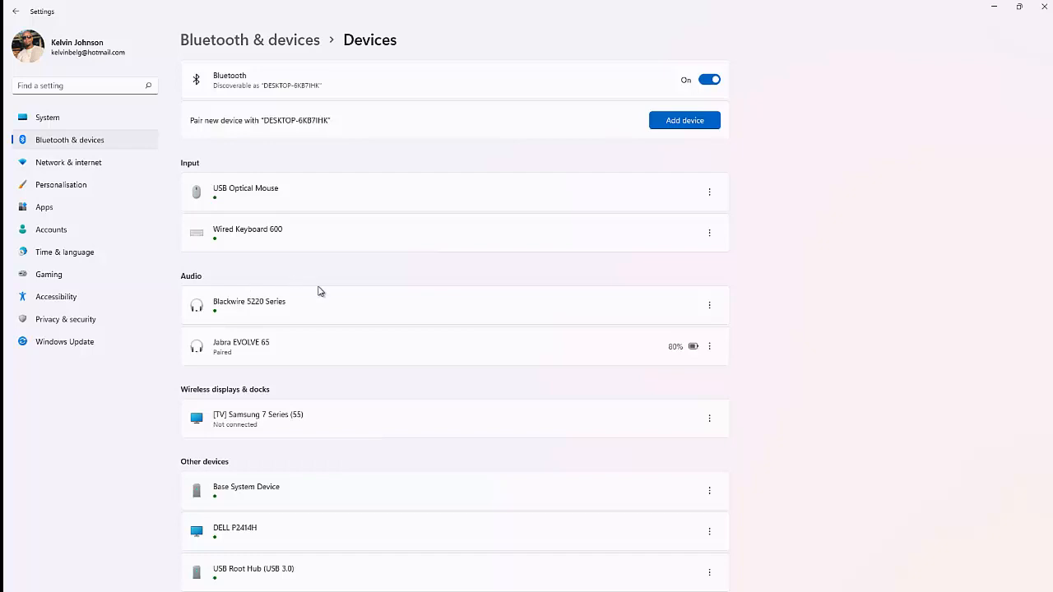
{"action": "scroll", "coordinate": [308, 300], "scroll_direction": "down", "scroll_amount": 2}
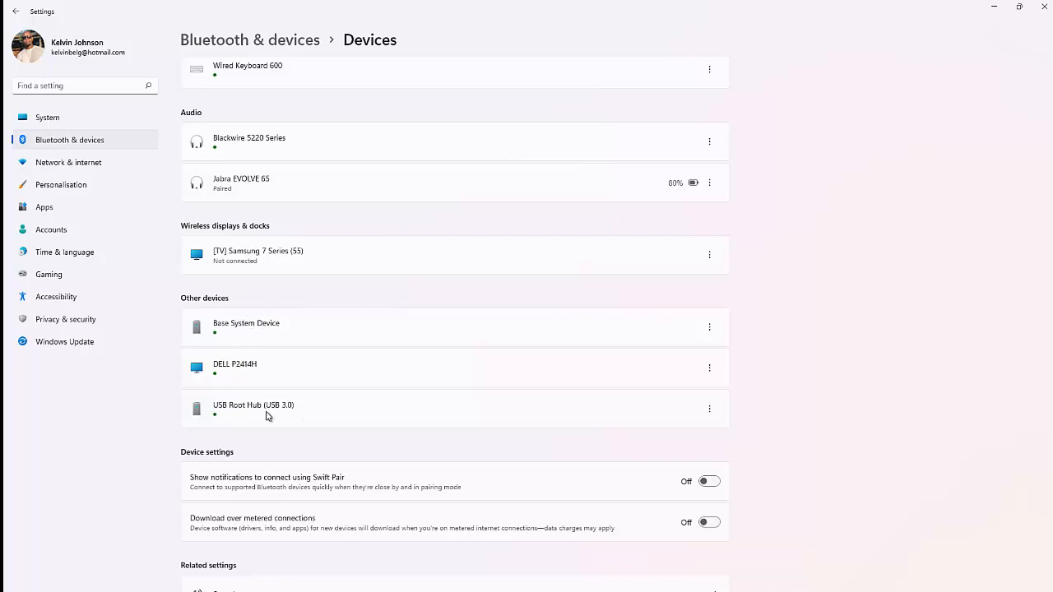
{"action": "scroll", "coordinate": [266, 415], "scroll_direction": "down", "scroll_amount": 3}
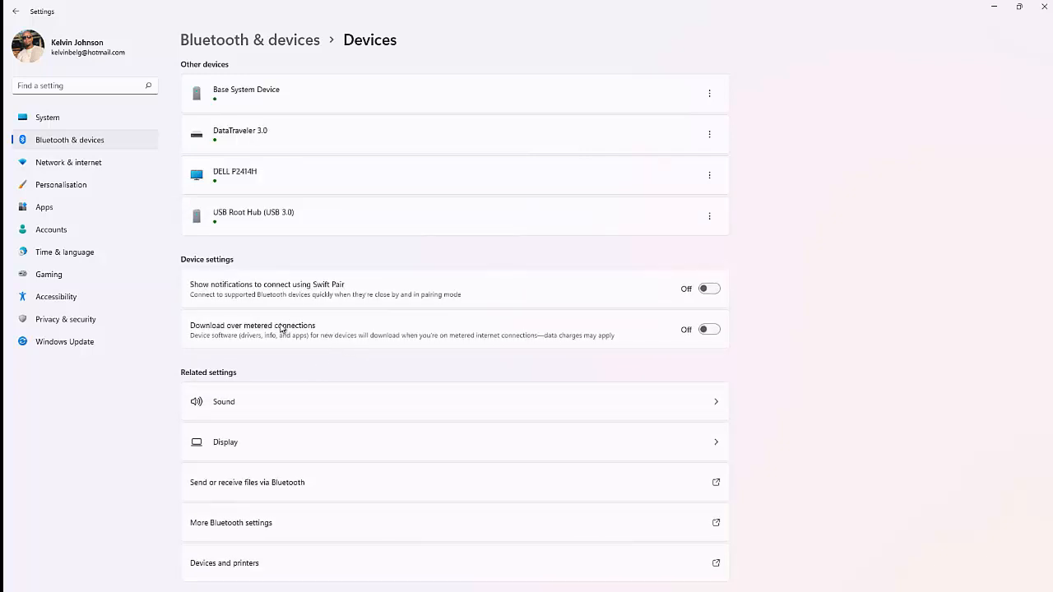
{"action": "scroll", "coordinate": [309, 268], "scroll_direction": "up", "scroll_amount": 3}
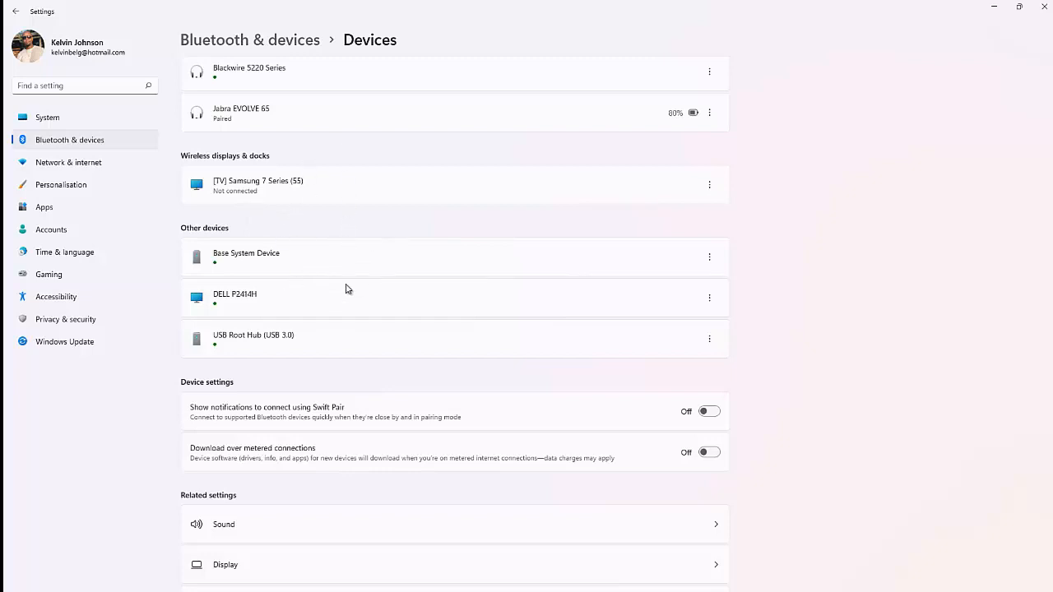
{"action": "scroll", "coordinate": [346, 288], "scroll_direction": "down", "scroll_amount": 3}
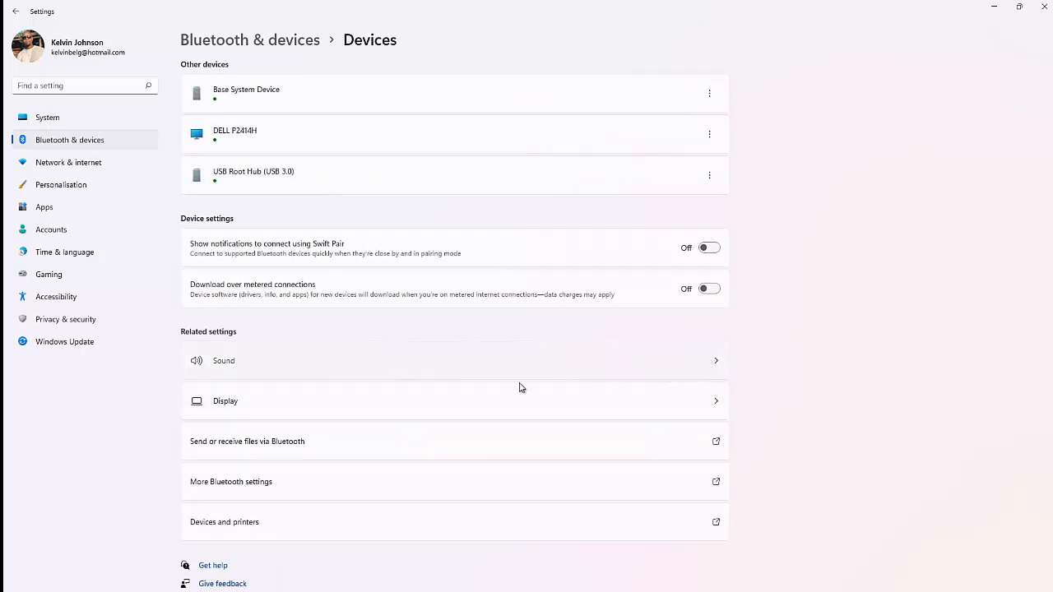
Open the Sound settings, adjust the headset microphone's input volume, then minimize the Settings window
{"action": "left_click", "coordinate": [475, 385]}
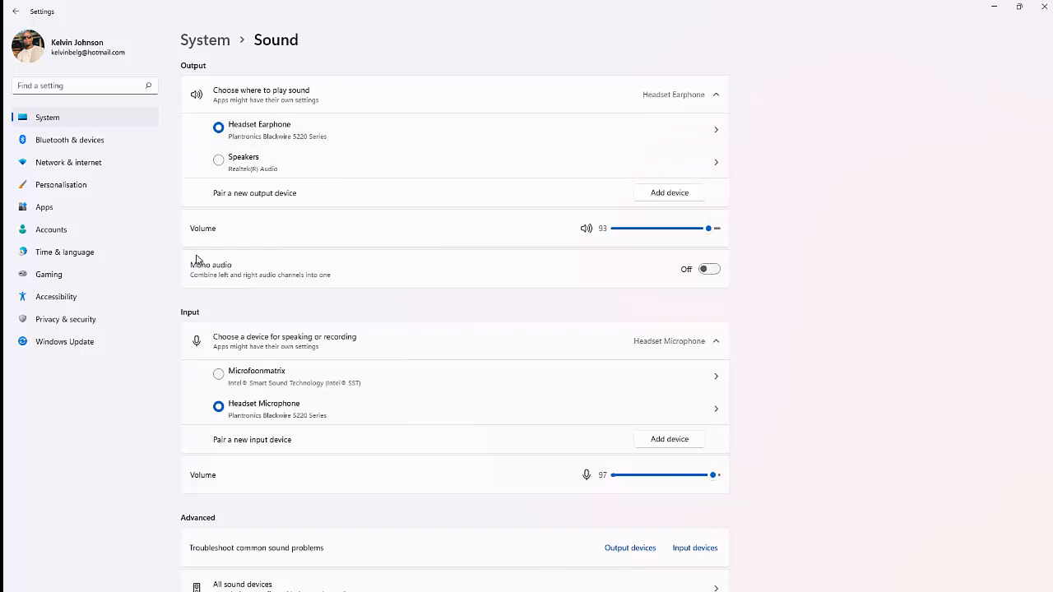
{"action": "scroll", "coordinate": [296, 357], "scroll_direction": "down", "scroll_amount": 2}
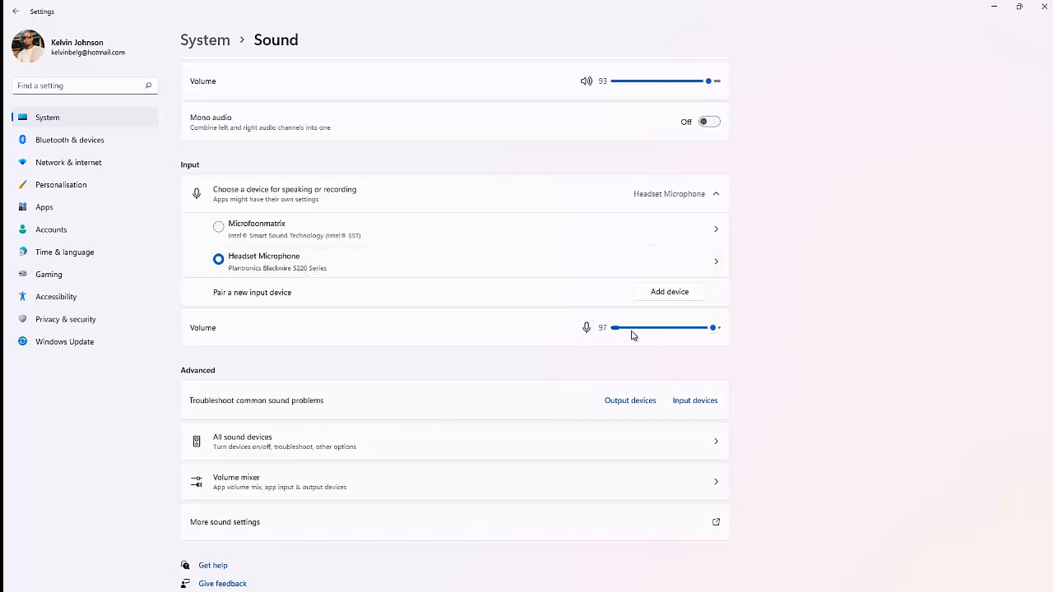
{"action": "left_click", "coordinate": [684, 331]}
{"action": "left_click_drag", "start_coordinate": [691, 333], "coordinate": [714, 332]}
{"action": "left_click", "coordinate": [992, 12]}
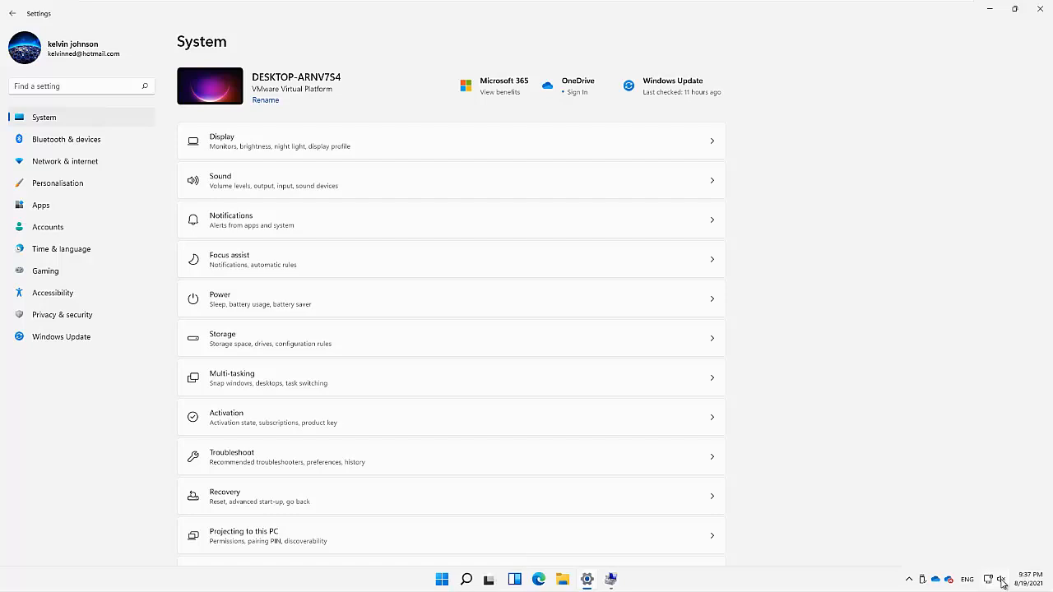
Unmute the virtual machine's sound in the quick settings and raise the volume to about three quarters
{"action": "right_click", "coordinate": [1002, 581]}
{"action": "left_click", "coordinate": [1005, 576]}
{"action": "left_click", "coordinate": [1004, 581]}
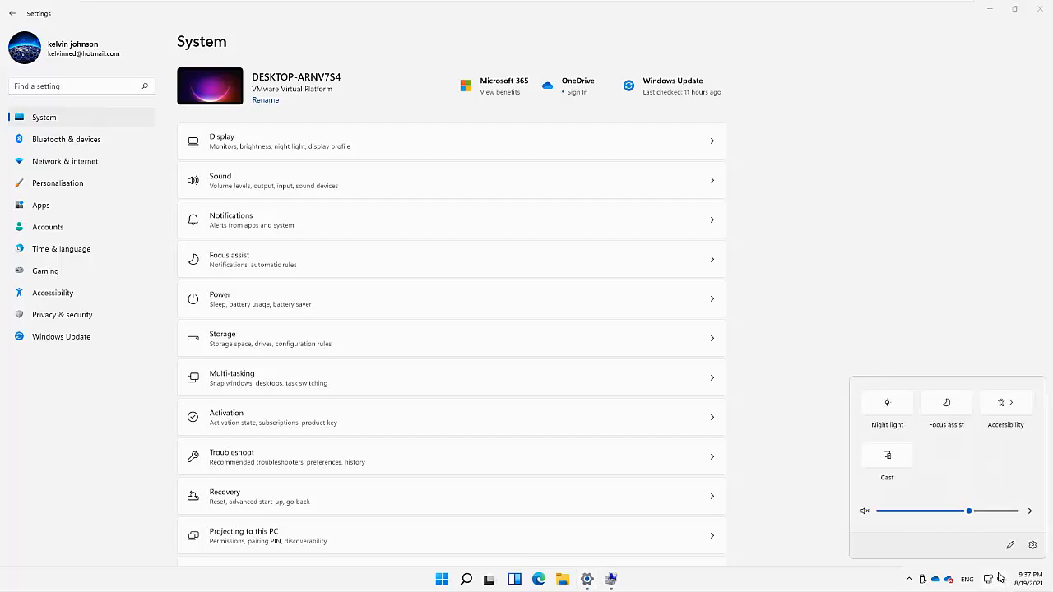
{"action": "left_click", "coordinate": [869, 513]}
{"action": "left_click", "coordinate": [957, 512]}
{"action": "left_click_drag", "start_coordinate": [958, 512], "coordinate": [985, 513]}
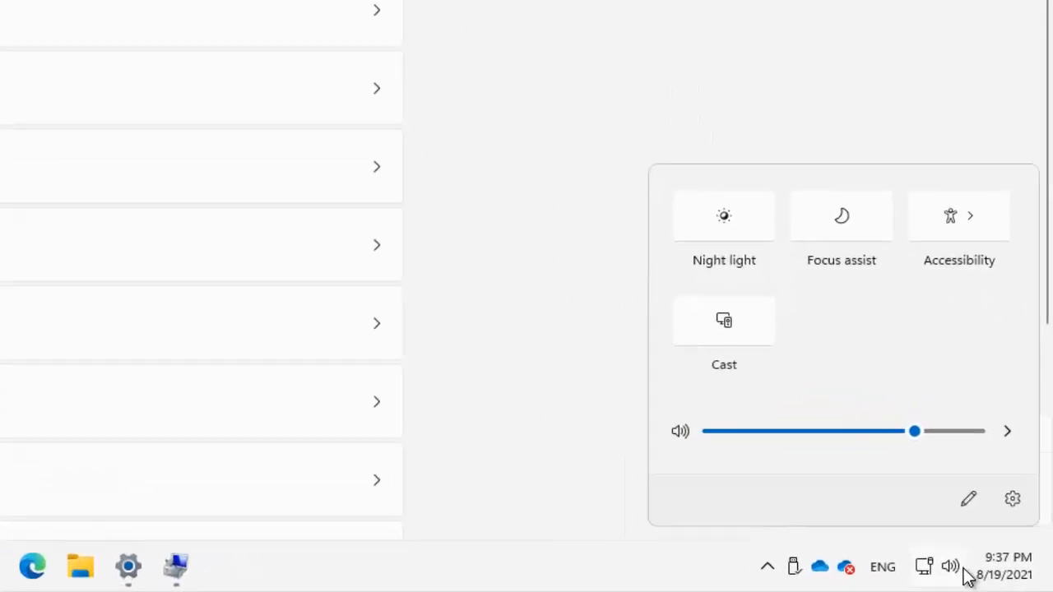
{"action": "left_click", "coordinate": [576, 577]}
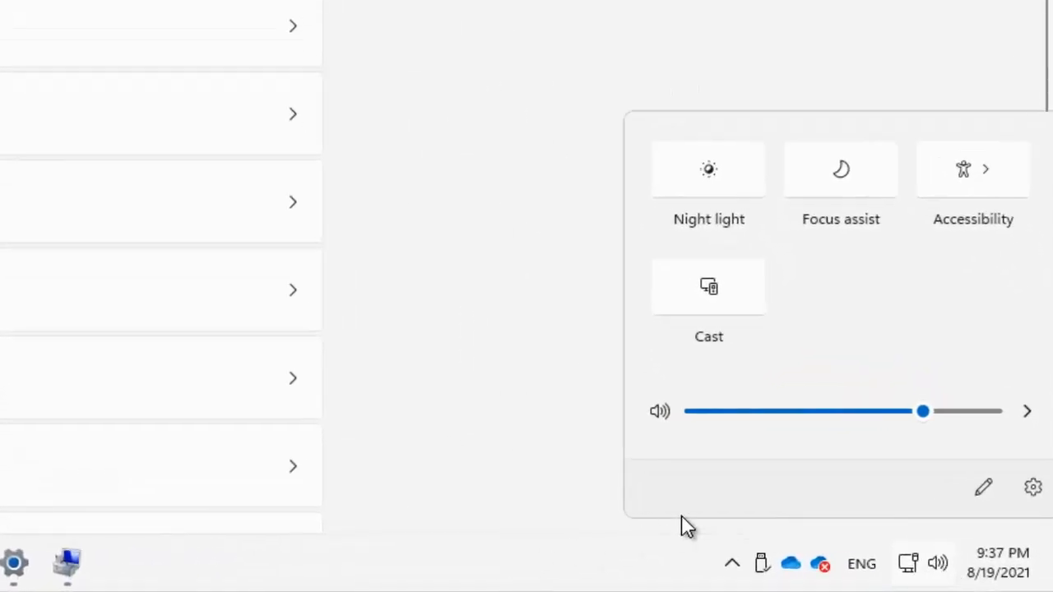
Run the troubleshooter for sound problems and choose to open the audio enhancements
{"action": "right_click", "coordinate": [951, 572]}
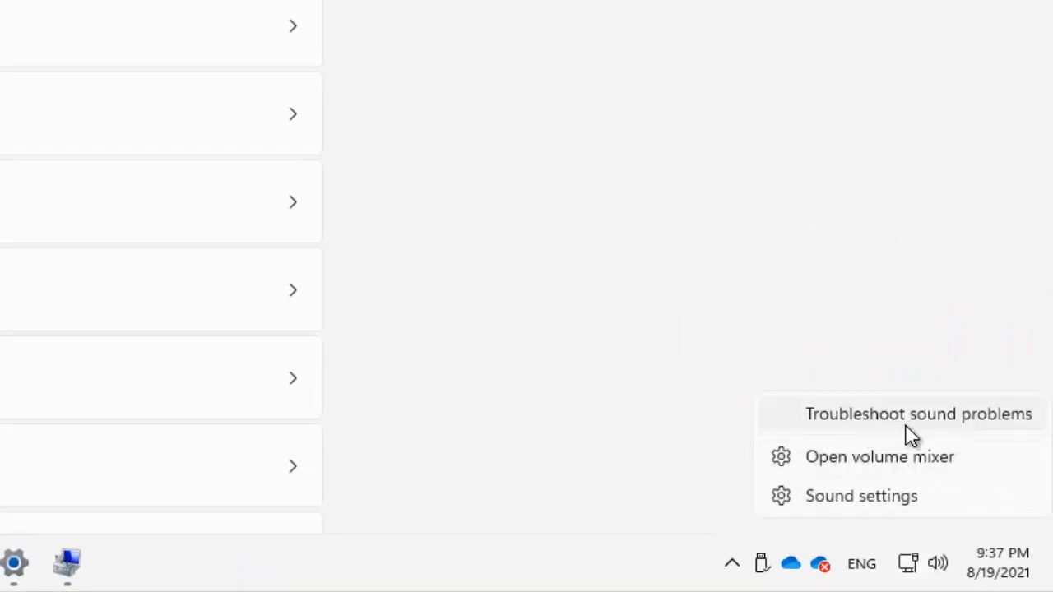
{"action": "left_click", "coordinate": [932, 424]}
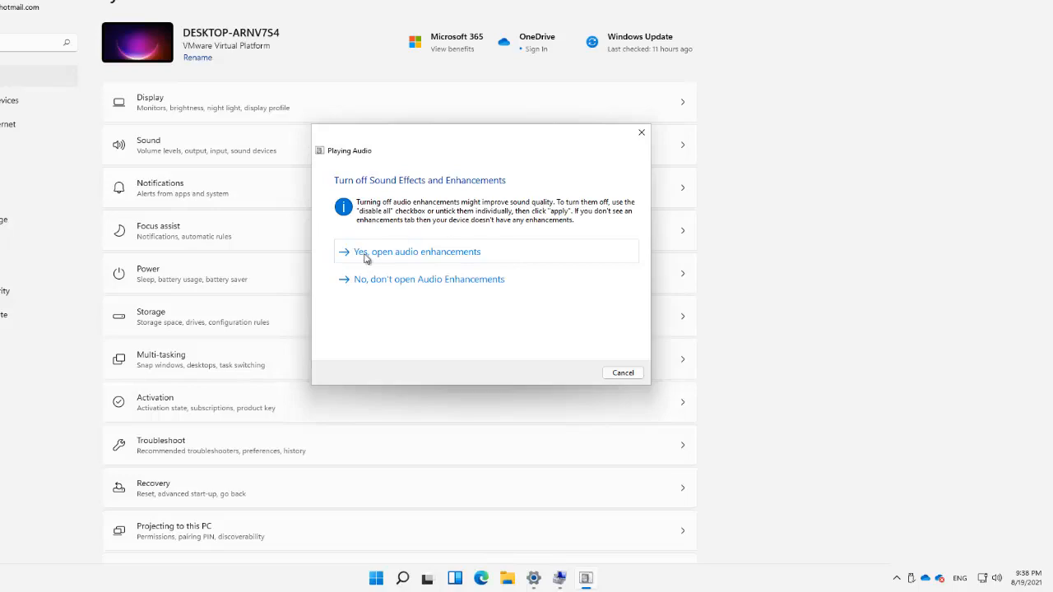
{"action": "left_click", "coordinate": [402, 255]}
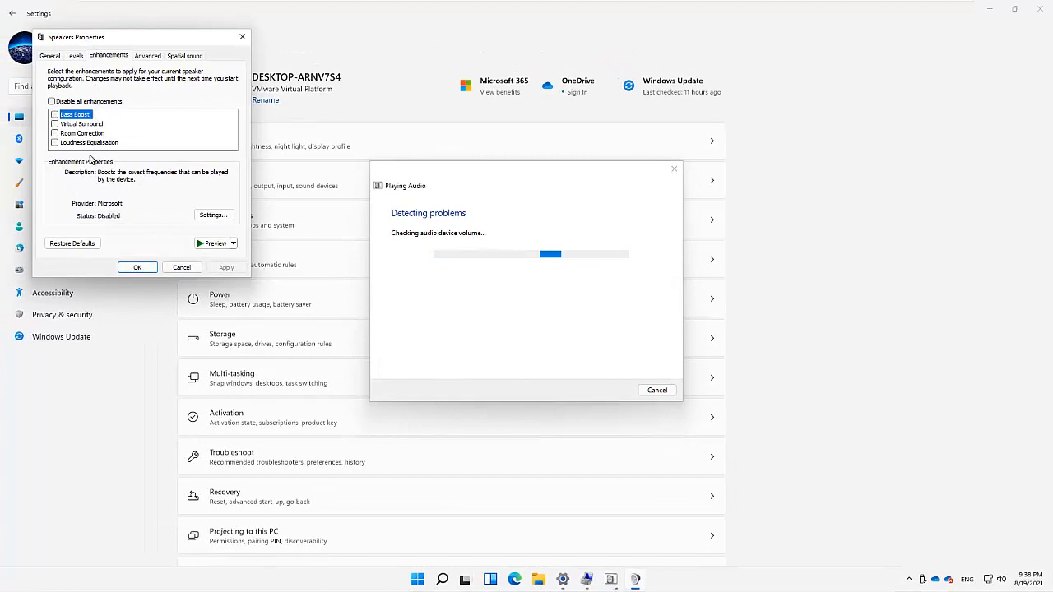
Open the High Definition Audio Device's properties from the speakers' general properties and examine its driver, details and events
{"action": "left_click", "coordinate": [52, 55]}
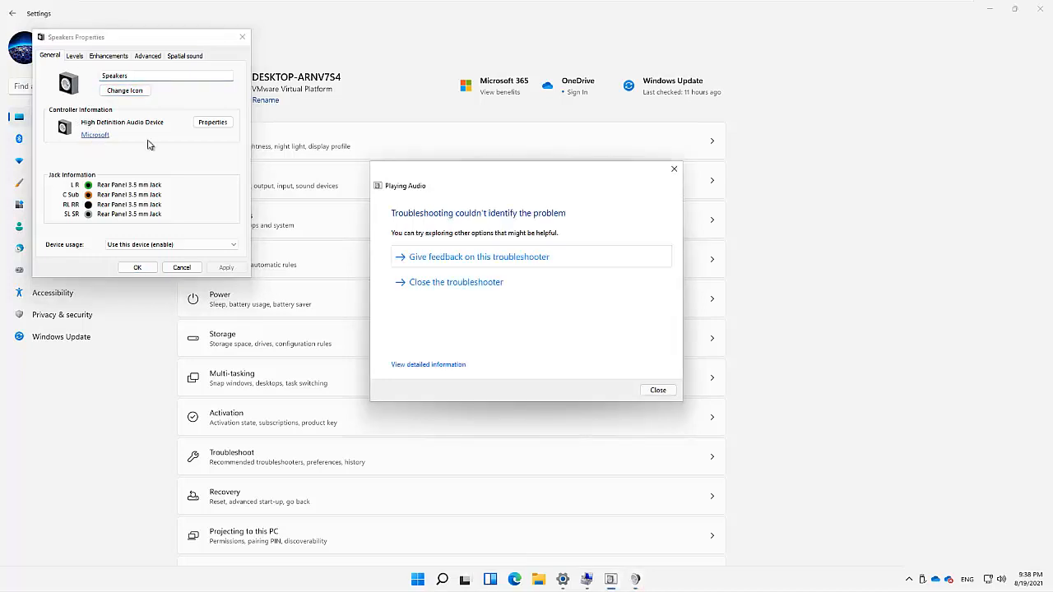
{"action": "left_click", "coordinate": [207, 125]}
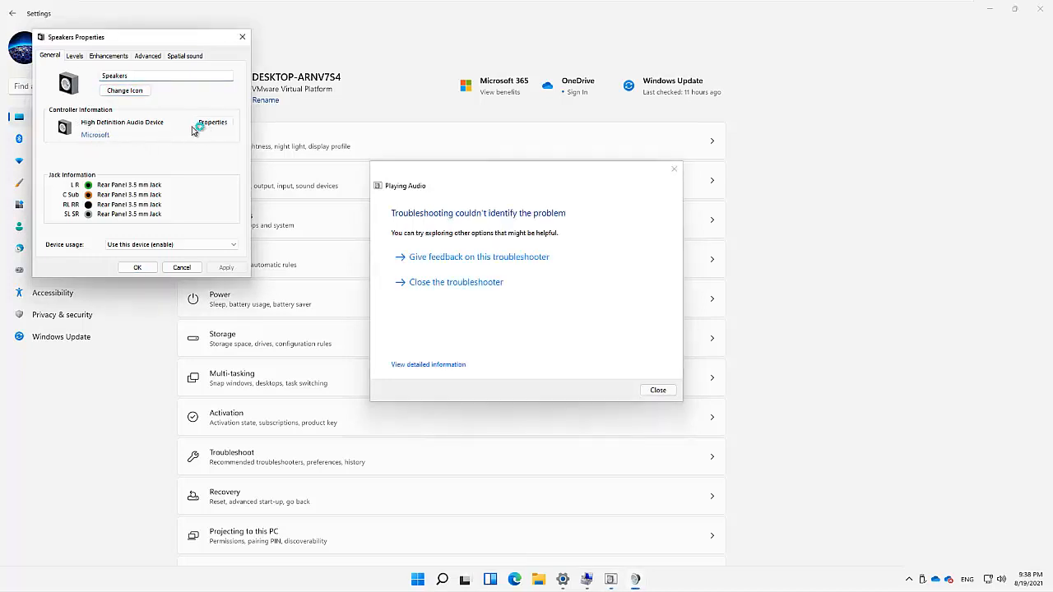
{"action": "left_click", "coordinate": [88, 70]}
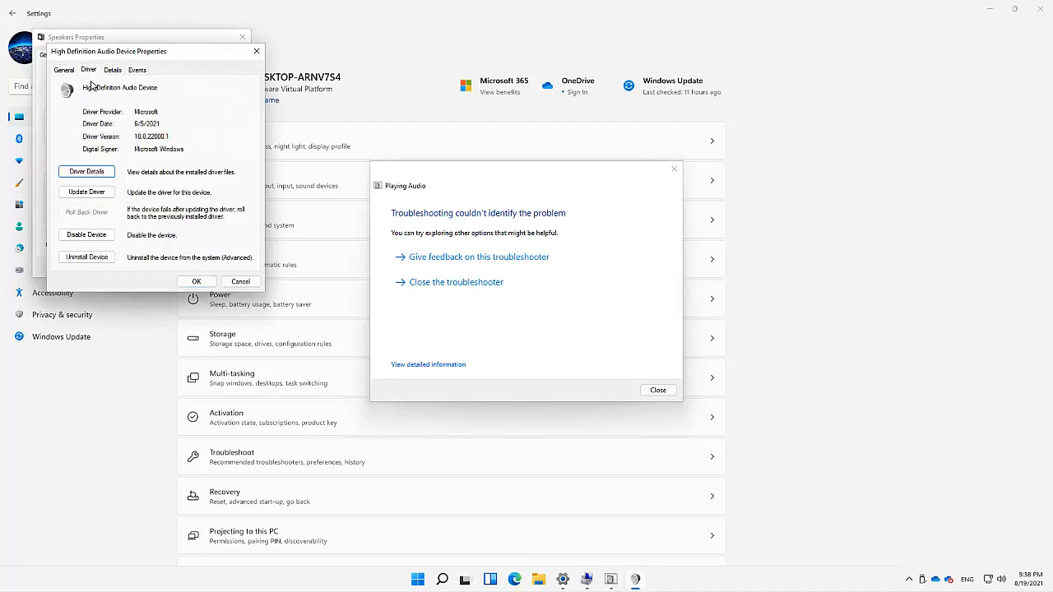
{"action": "left_click_drag", "start_coordinate": [161, 125], "coordinate": [133, 124]}
{"action": "left_click", "coordinate": [114, 70]}
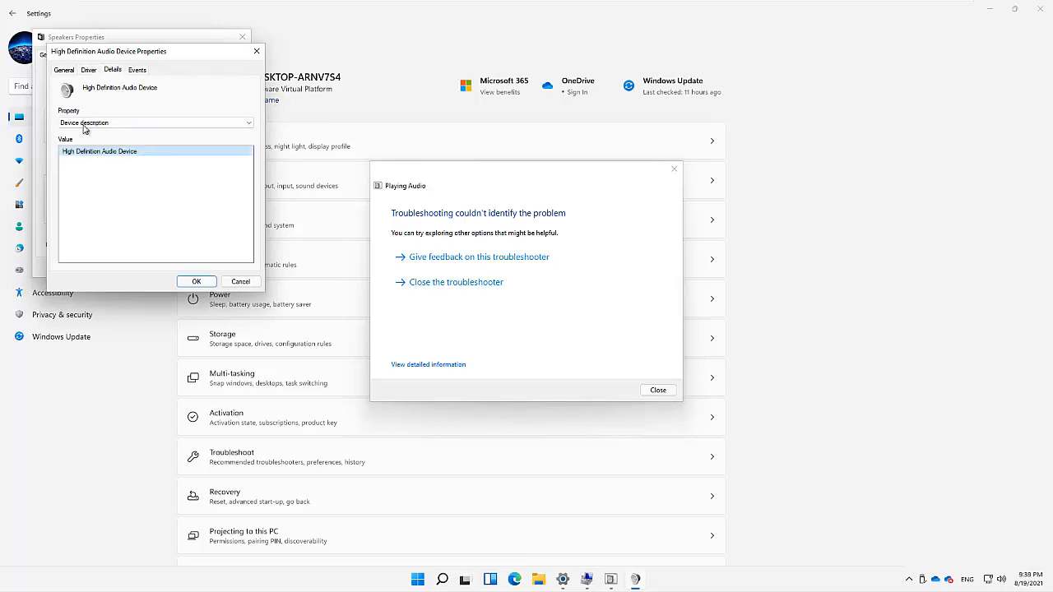
{"action": "left_click", "coordinate": [139, 71]}
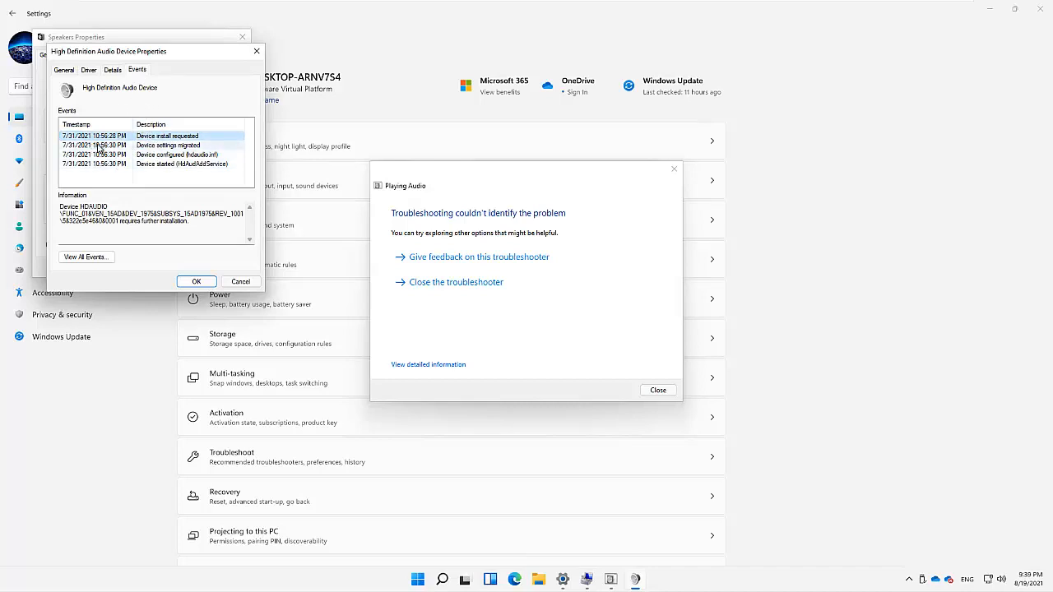
Open Event Viewer, display the System log under Windows Logs and maximize the window
{"action": "left_click", "coordinate": [442, 581]}
{"action": "type", "text": "event"}
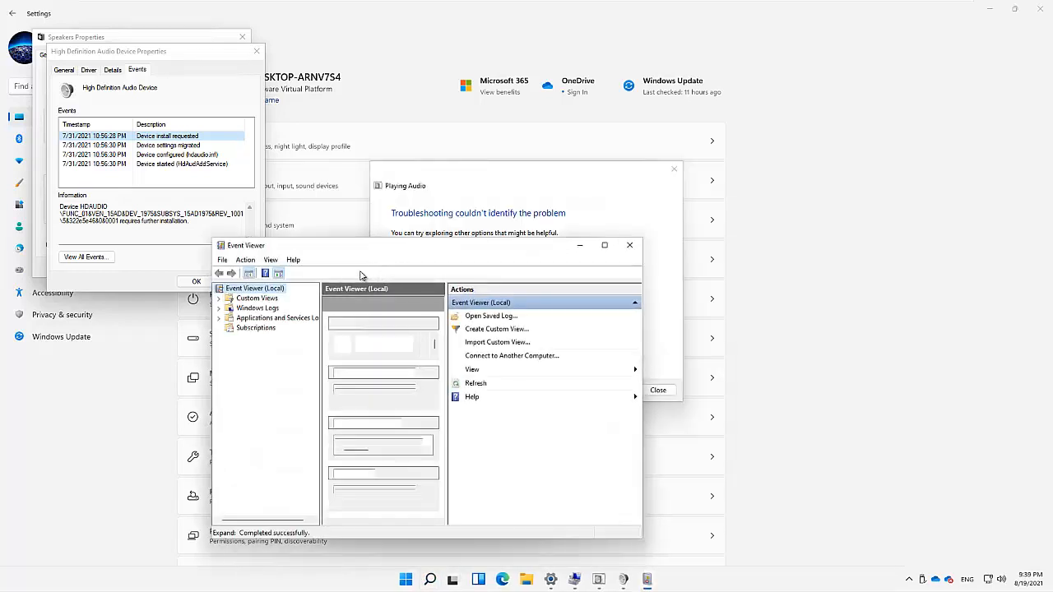
{"action": "left_click", "coordinate": [219, 308]}
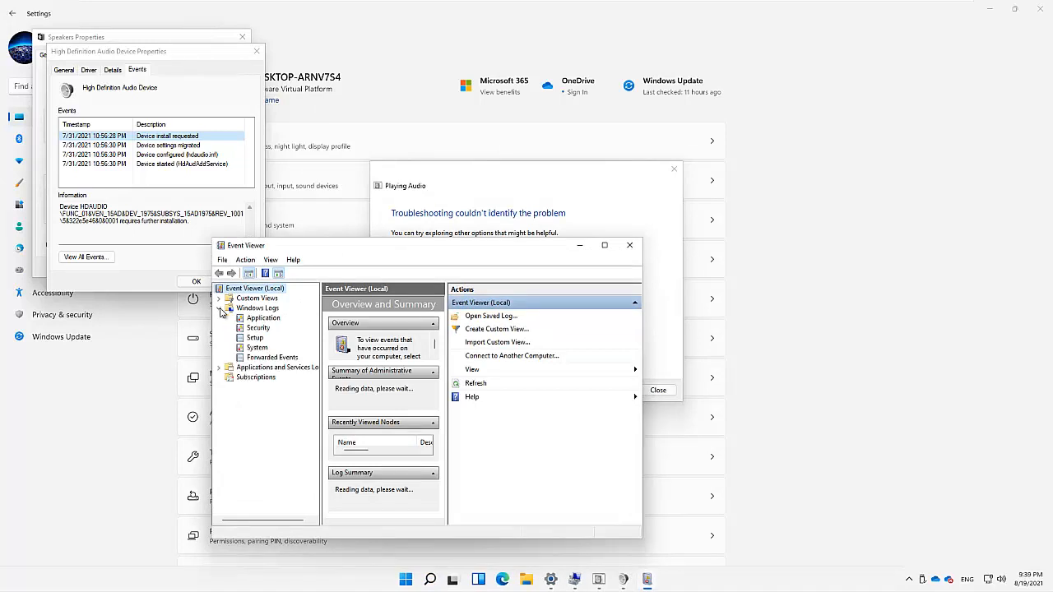
{"action": "left_click", "coordinate": [263, 318]}
{"action": "left_click", "coordinate": [257, 348]}
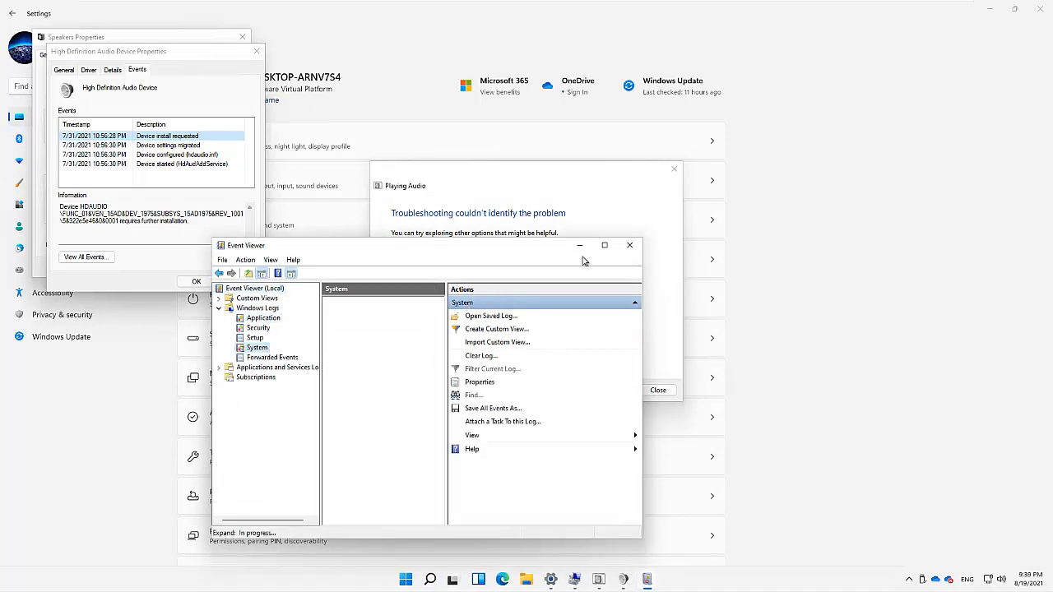
{"action": "left_click", "coordinate": [604, 245]}
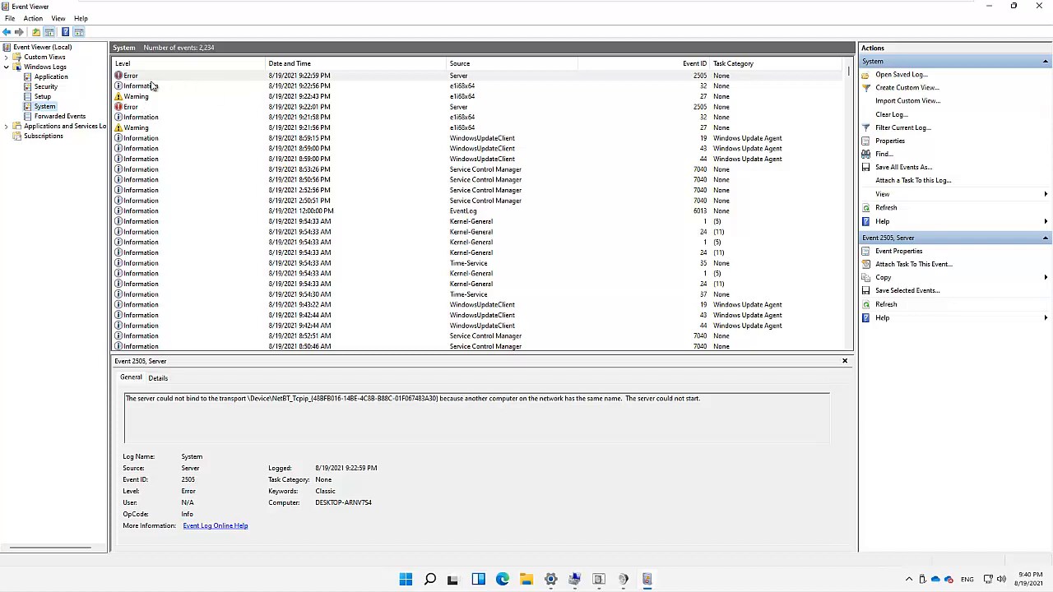
Examine the Server errors and Service Control Manager events in the System log, then open the Hardware Events log
{"action": "left_click", "coordinate": [456, 77]}
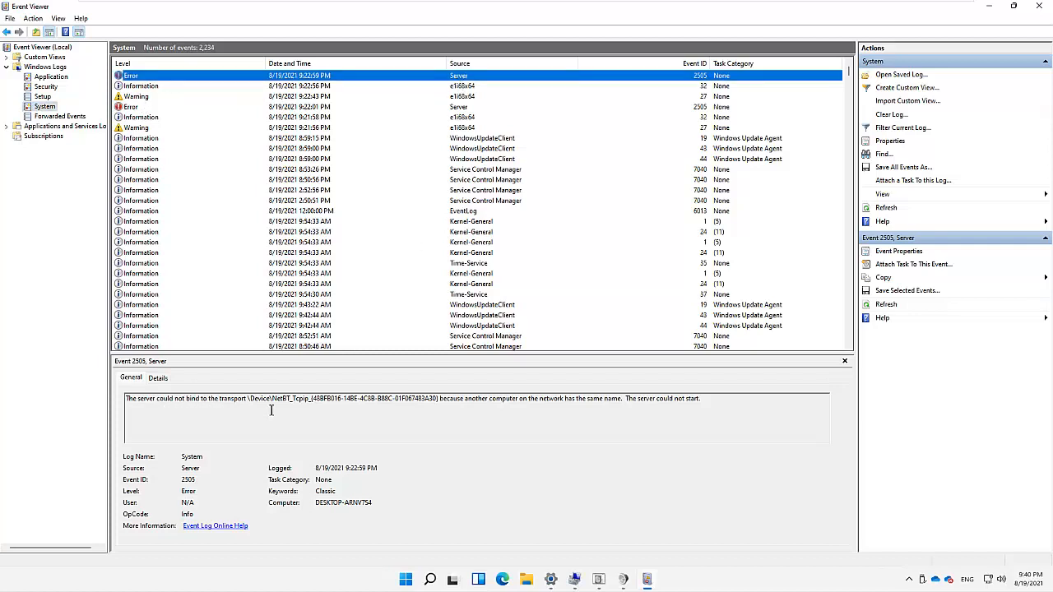
{"action": "left_click", "coordinate": [453, 109]}
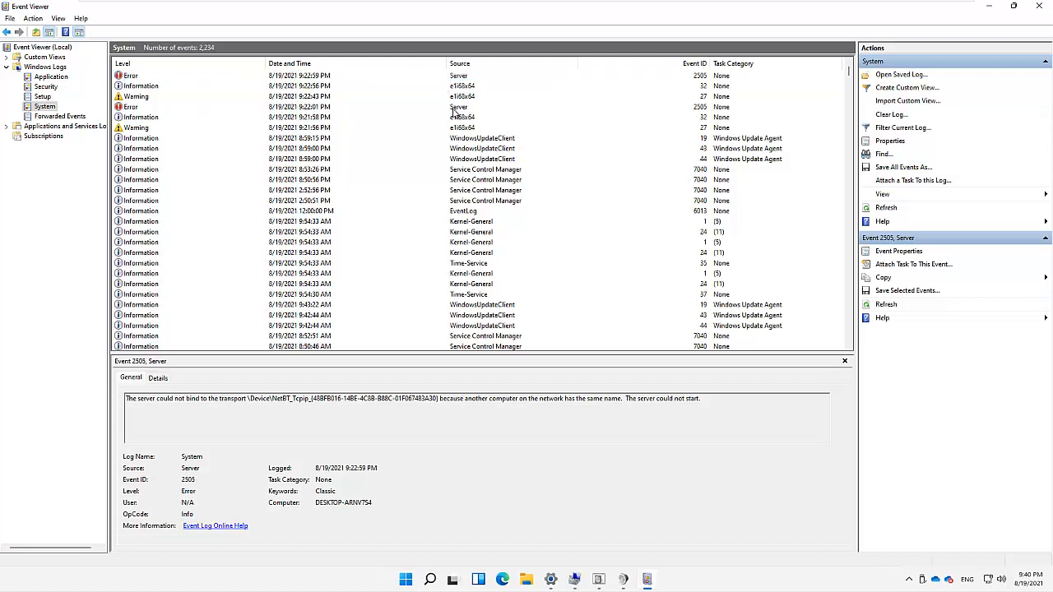
{"action": "left_click", "coordinate": [488, 192]}
{"action": "scroll", "coordinate": [489, 192], "scroll_direction": "down", "scroll_amount": 3}
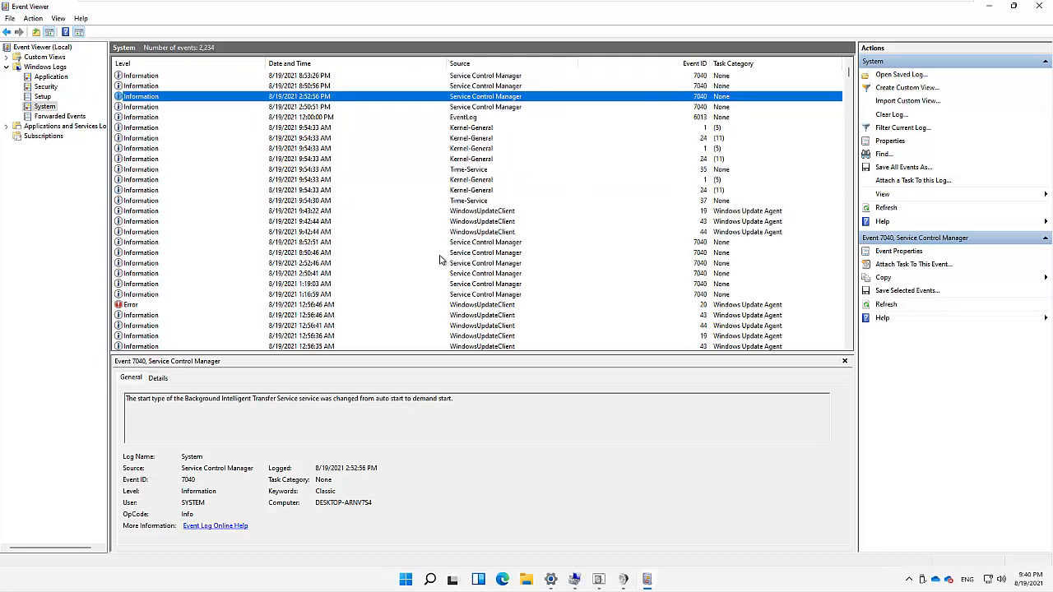
{"action": "left_click", "coordinate": [8, 126]}
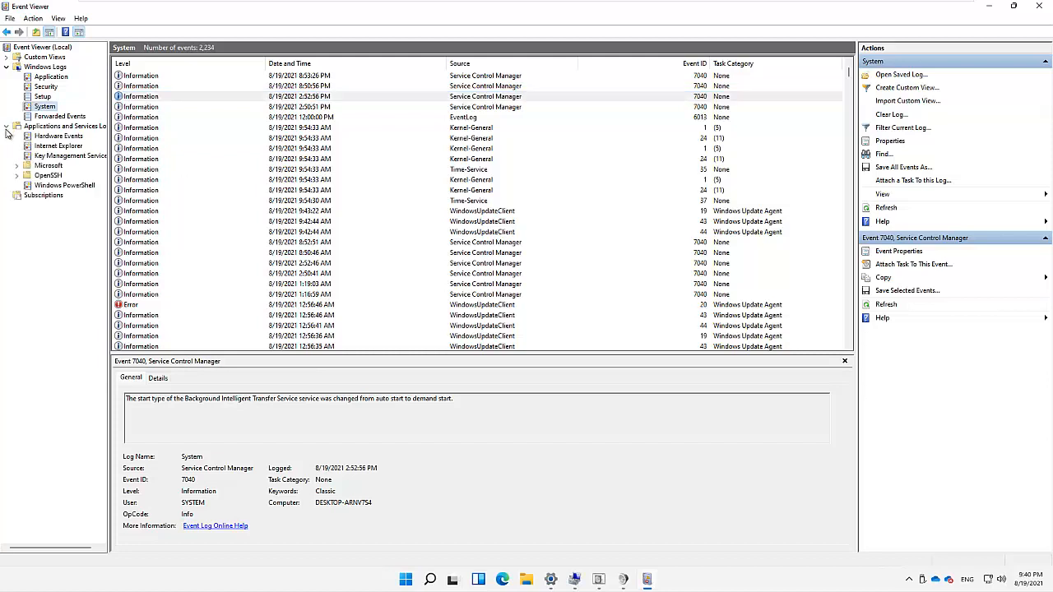
{"action": "left_click", "coordinate": [59, 136]}
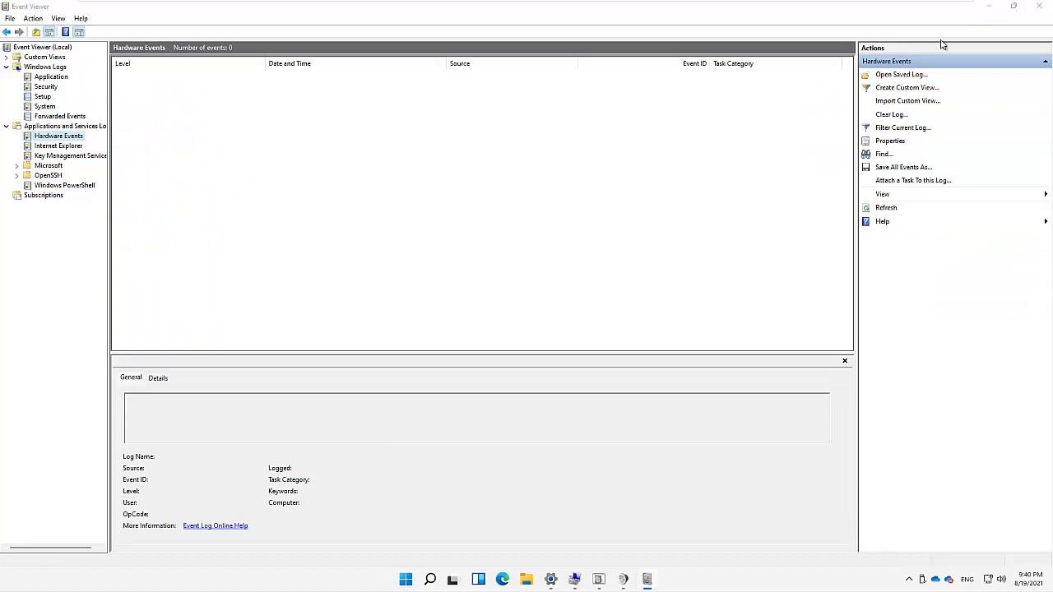
Minimize Event Viewer, close the High Definition Audio Device's properties and try adjusting the volume in the speakers' levels
{"action": "left_click", "coordinate": [990, 8]}
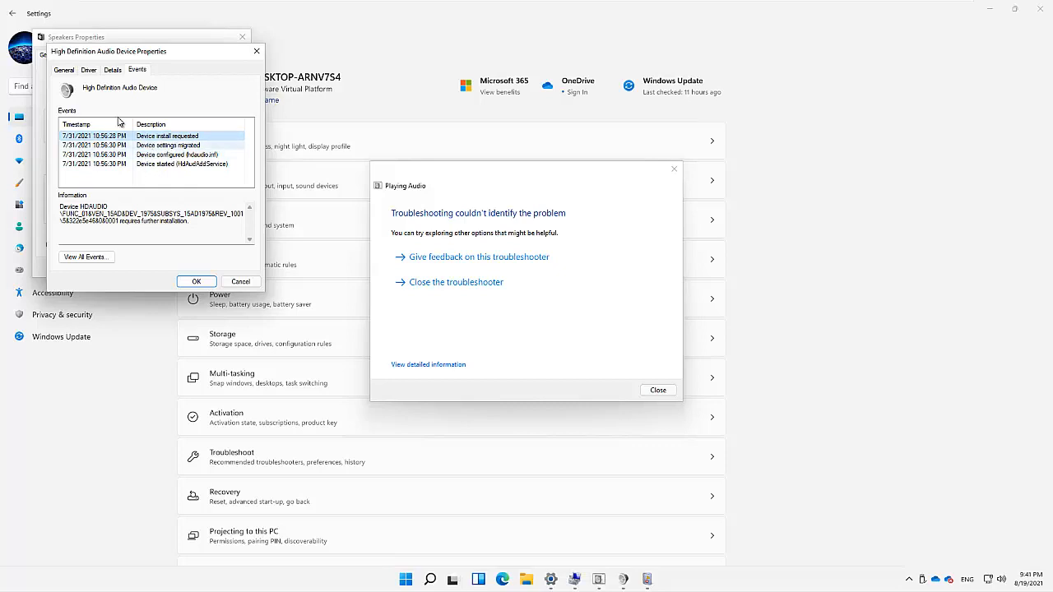
{"action": "left_click", "coordinate": [257, 52]}
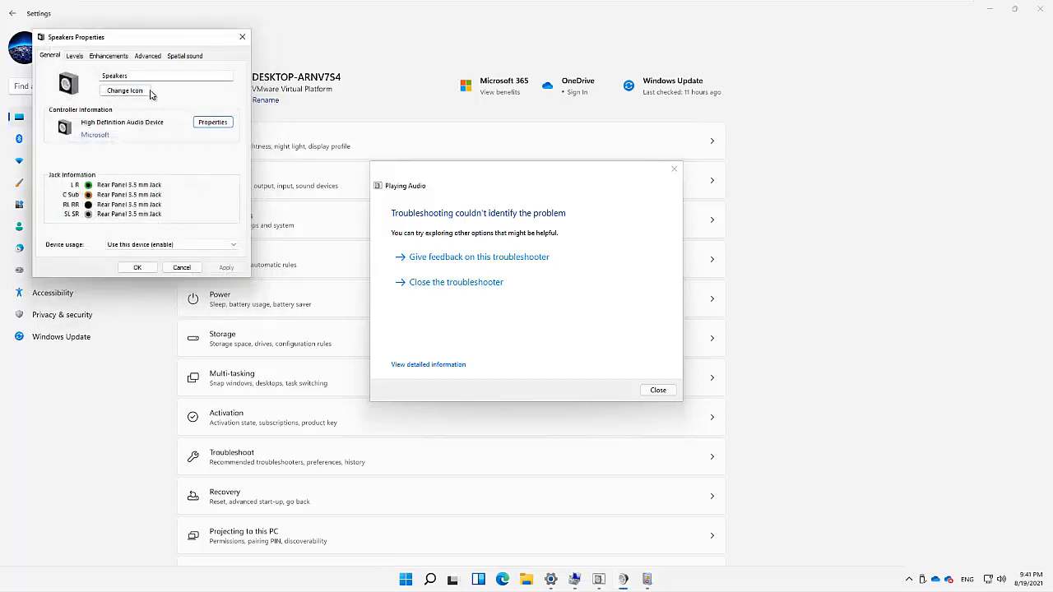
{"action": "left_click", "coordinate": [75, 57]}
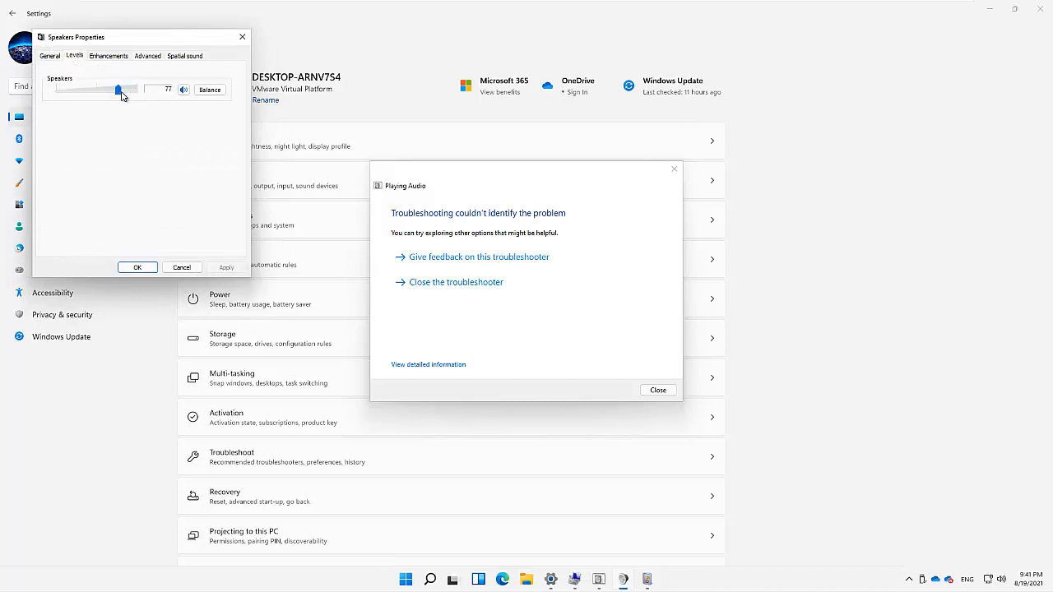
{"action": "left_click", "coordinate": [110, 91]}
{"action": "left_click", "coordinate": [127, 91]}
Display the speakers' enhancements and preview the sound
{"action": "left_click", "coordinate": [109, 56]}
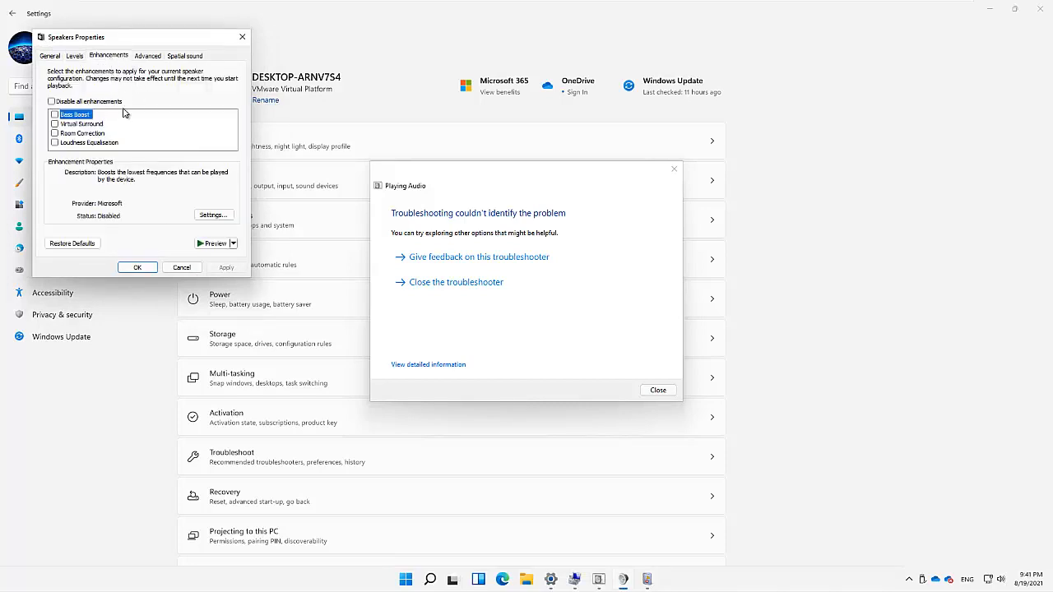
{"action": "left_click", "coordinate": [211, 244]}
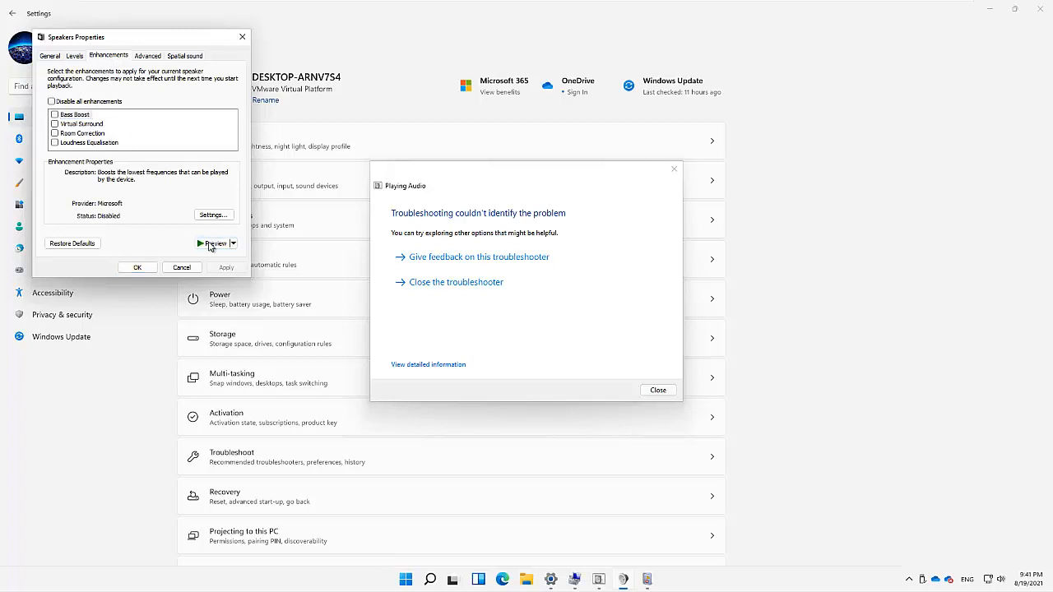
{"action": "left_click", "coordinate": [206, 246]}
{"action": "left_click", "coordinate": [206, 246]}
Try toggling the option that disables all enhancements, and enable Bass Boost for the speakers
{"action": "left_click", "coordinate": [52, 102]}
{"action": "left_click", "coordinate": [52, 101]}
{"action": "left_click", "coordinate": [69, 116]}
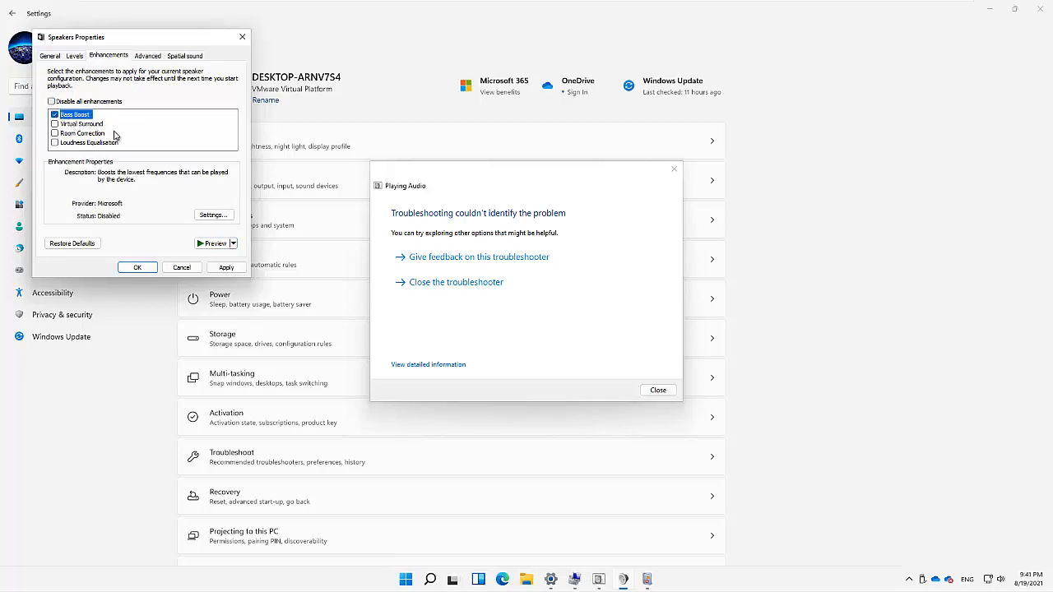
{"action": "left_click", "coordinate": [71, 125]}
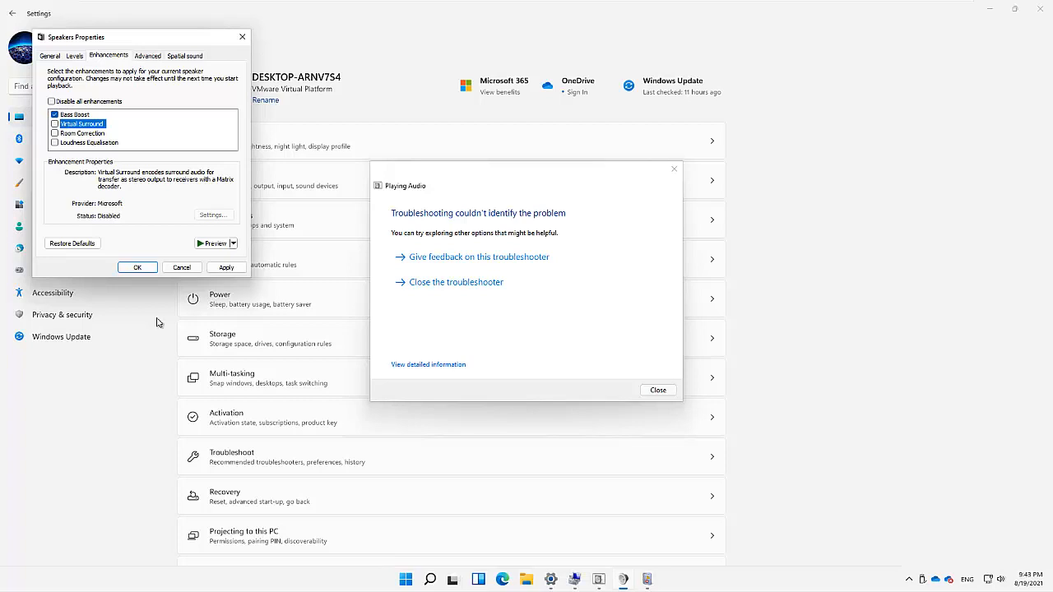
{"action": "left_click", "coordinate": [69, 116]}
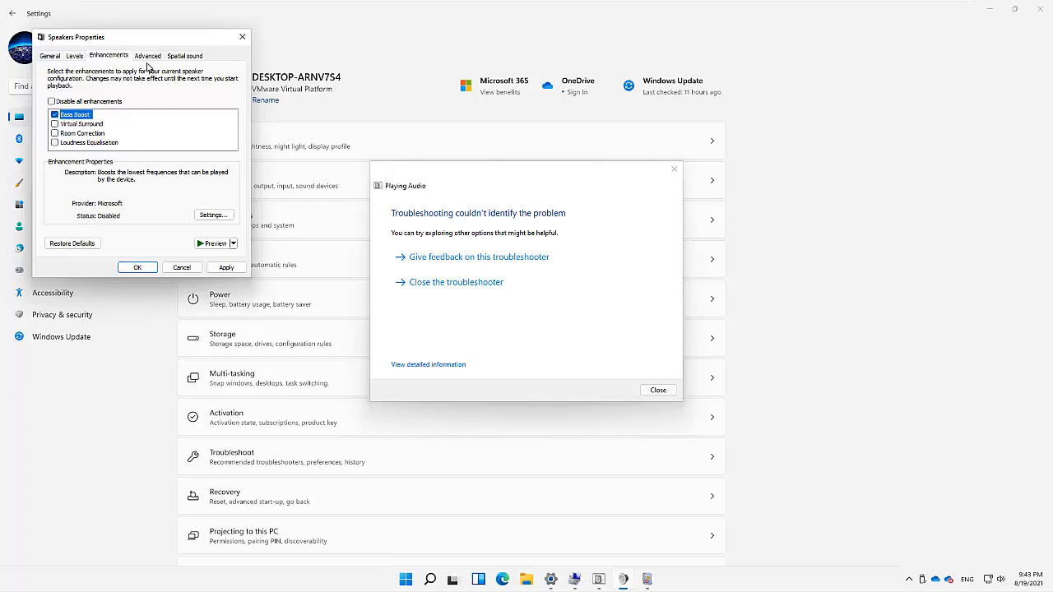
Test the speakers' default format in the advanced settings and restore the defaults for spatial sound
{"action": "left_click", "coordinate": [148, 56]}
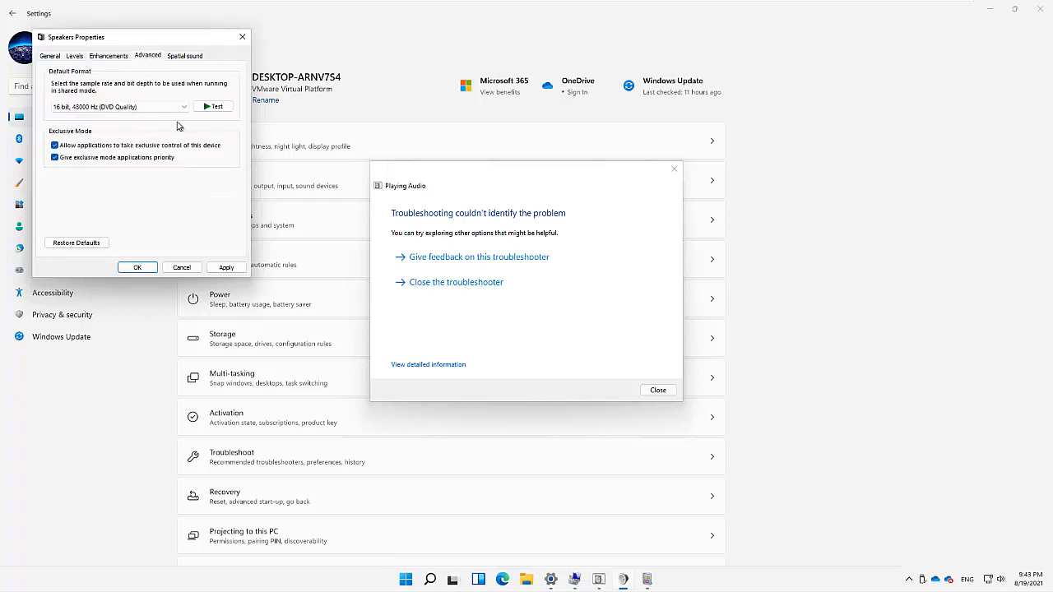
{"action": "left_click", "coordinate": [201, 110]}
{"action": "left_click", "coordinate": [188, 58]}
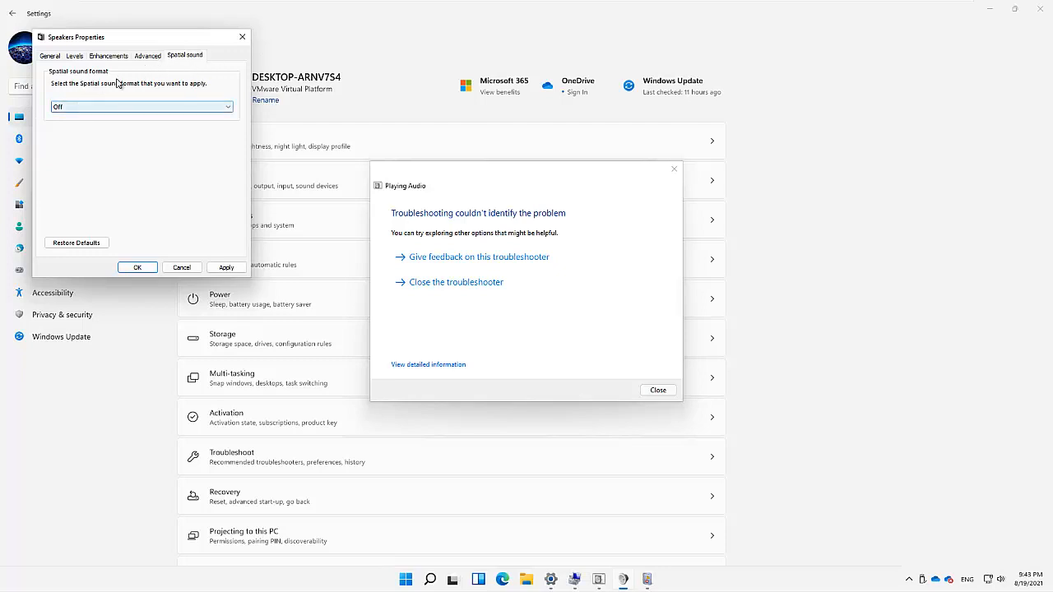
{"action": "left_click", "coordinate": [85, 246]}
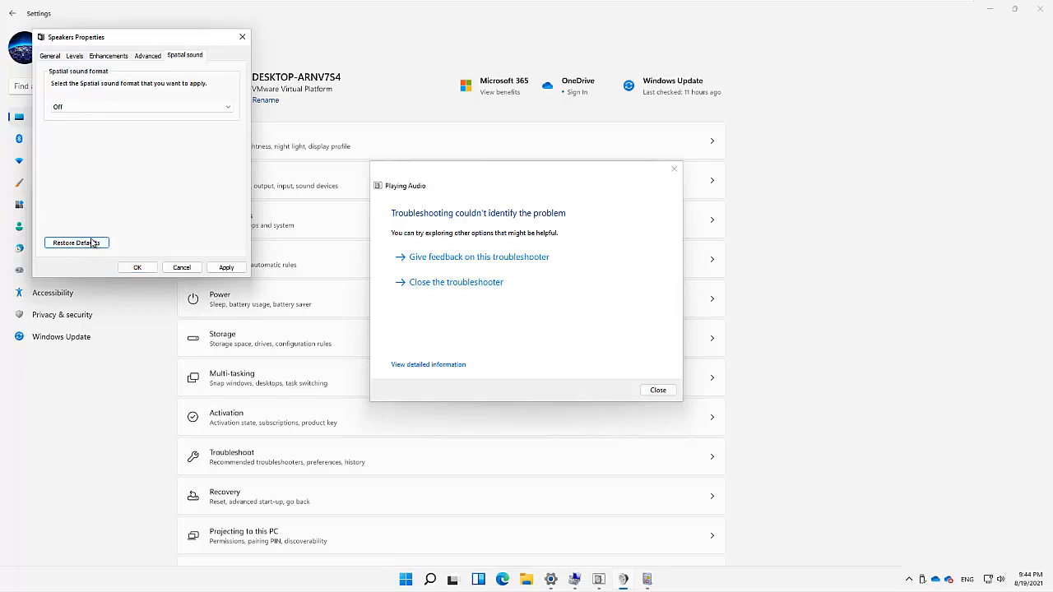
Set the speakers' level to 37, restore the defaults of the advanced settings, and cancel the speakers' properties
{"action": "left_click", "coordinate": [75, 56]}
{"action": "left_click", "coordinate": [81, 92]}
{"action": "left_click", "coordinate": [149, 56]}
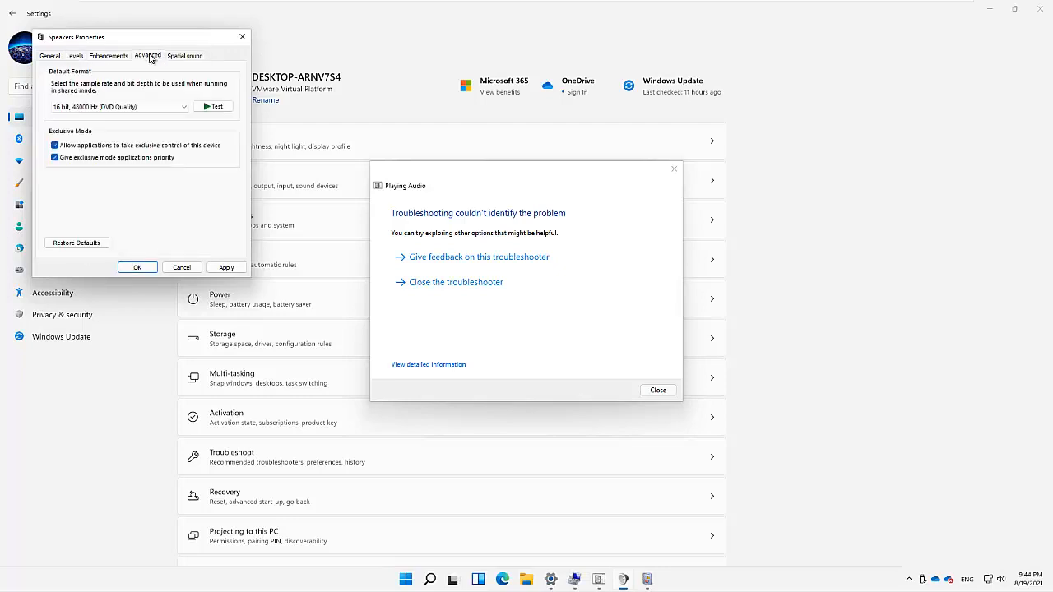
{"action": "left_click", "coordinate": [82, 245]}
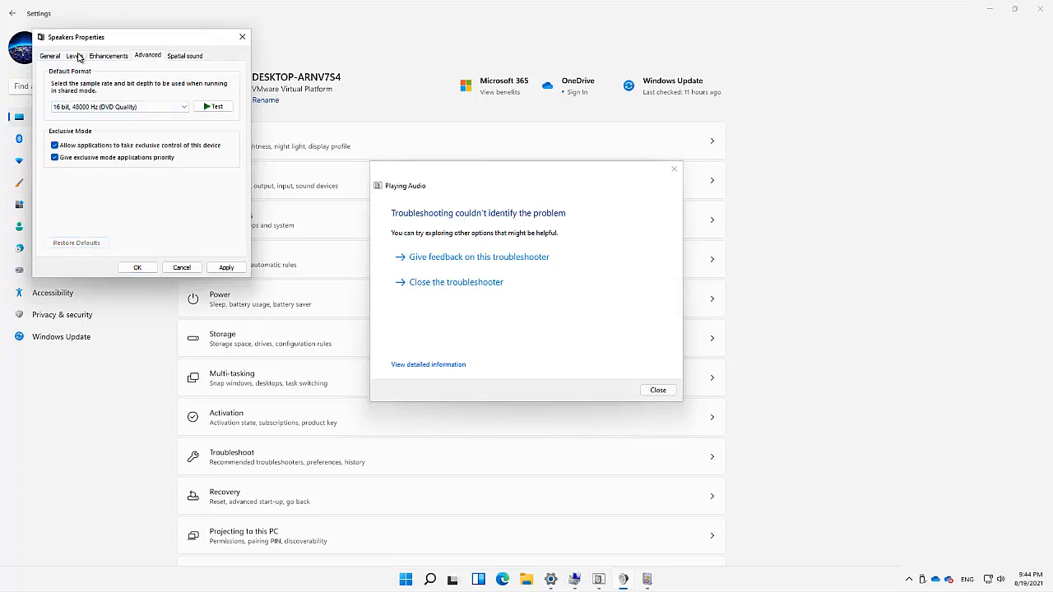
{"action": "left_click", "coordinate": [76, 56]}
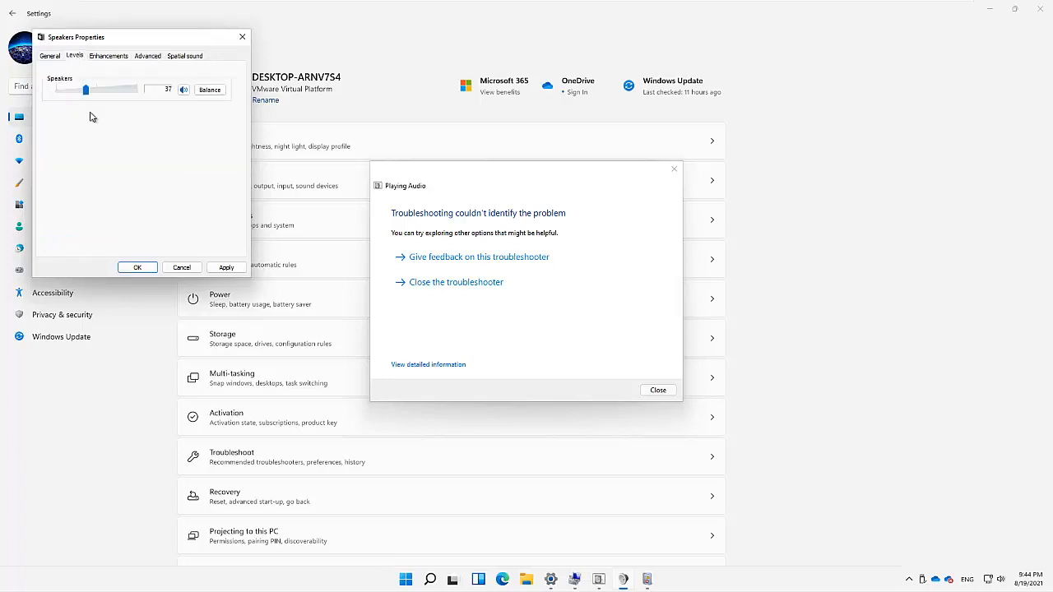
{"action": "left_click", "coordinate": [182, 267]}
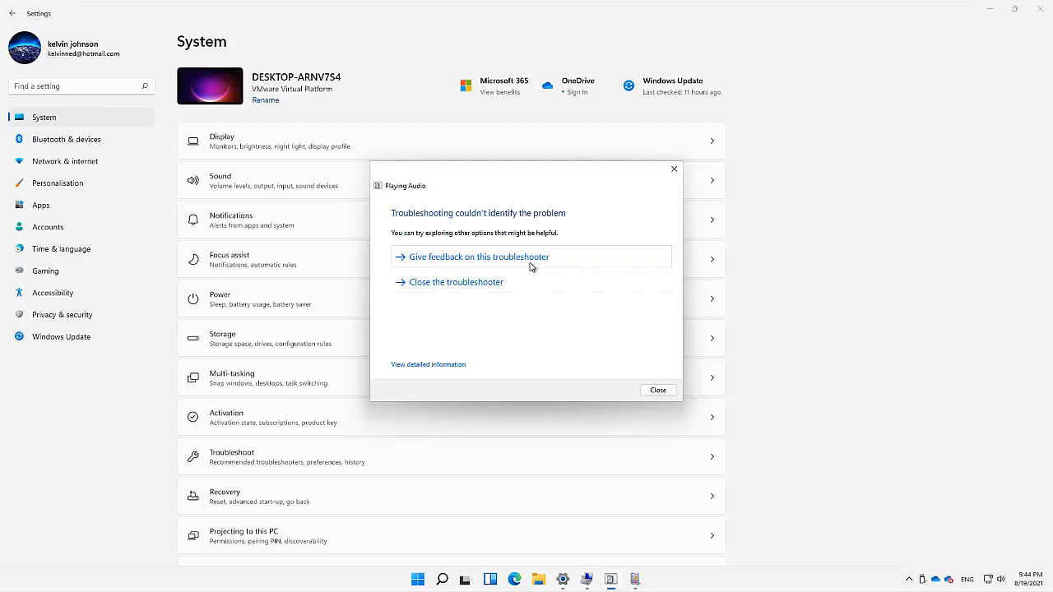
Examine the audio troubleshooter's detailed report, including its detection and publisher details, and close the troubleshooter
{"action": "left_click", "coordinate": [448, 367]}
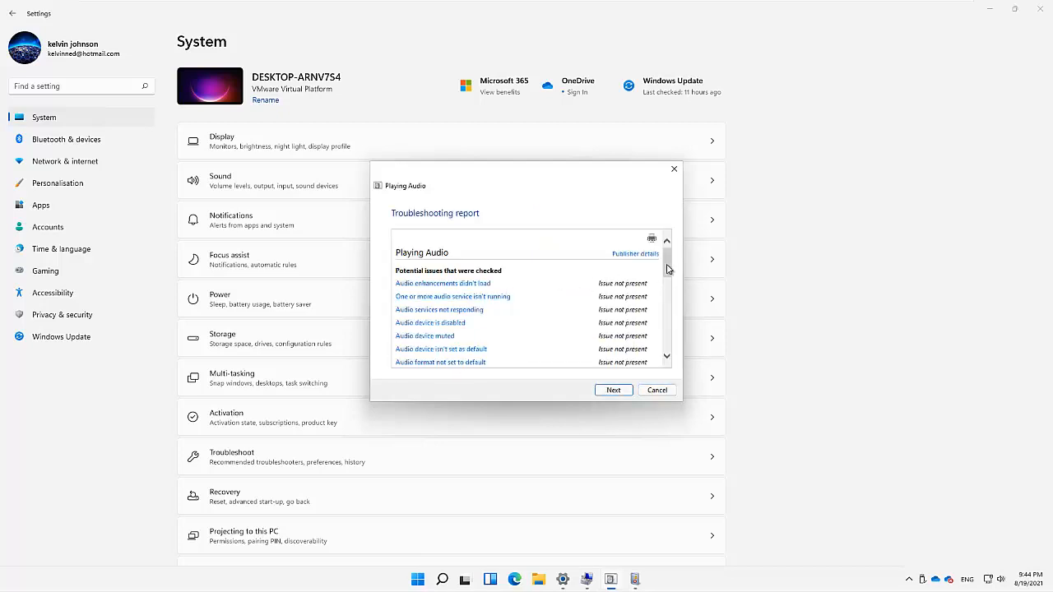
{"action": "left_click_drag", "start_coordinate": [668, 264], "coordinate": [667, 270]}
{"action": "left_click_drag", "start_coordinate": [776, 267], "coordinate": [776, 274]}
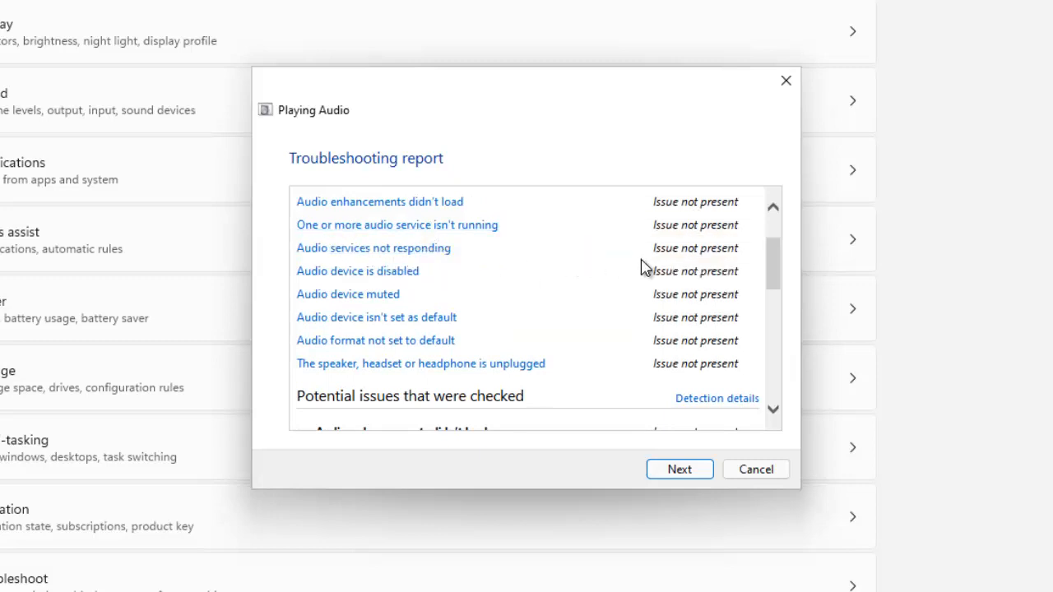
{"action": "left_click_drag", "start_coordinate": [772, 260], "coordinate": [774, 390]}
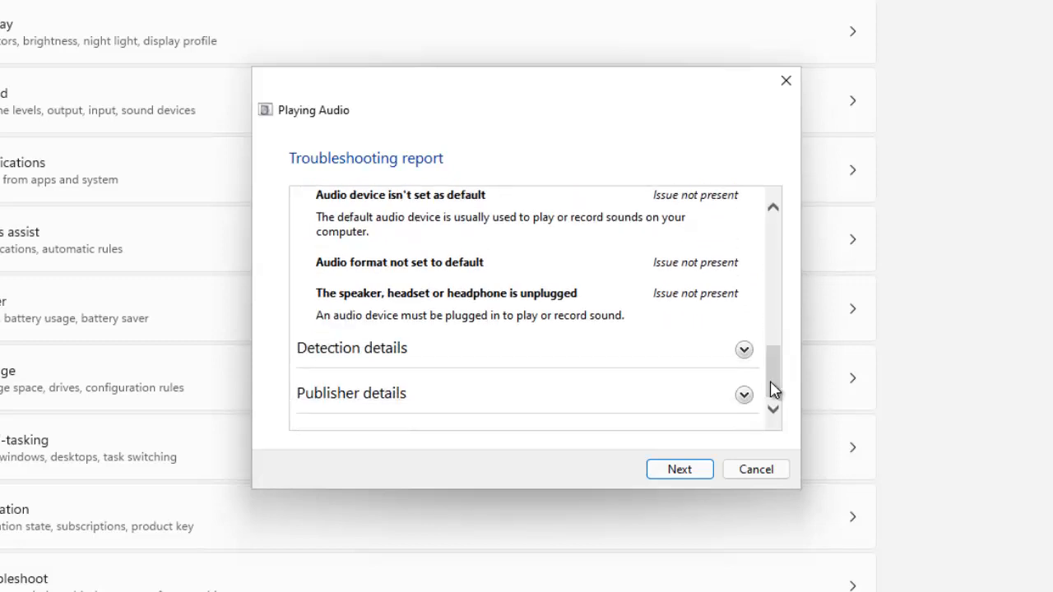
{"action": "left_click", "coordinate": [748, 354]}
{"action": "left_click_drag", "start_coordinate": [776, 354], "coordinate": [776, 388]}
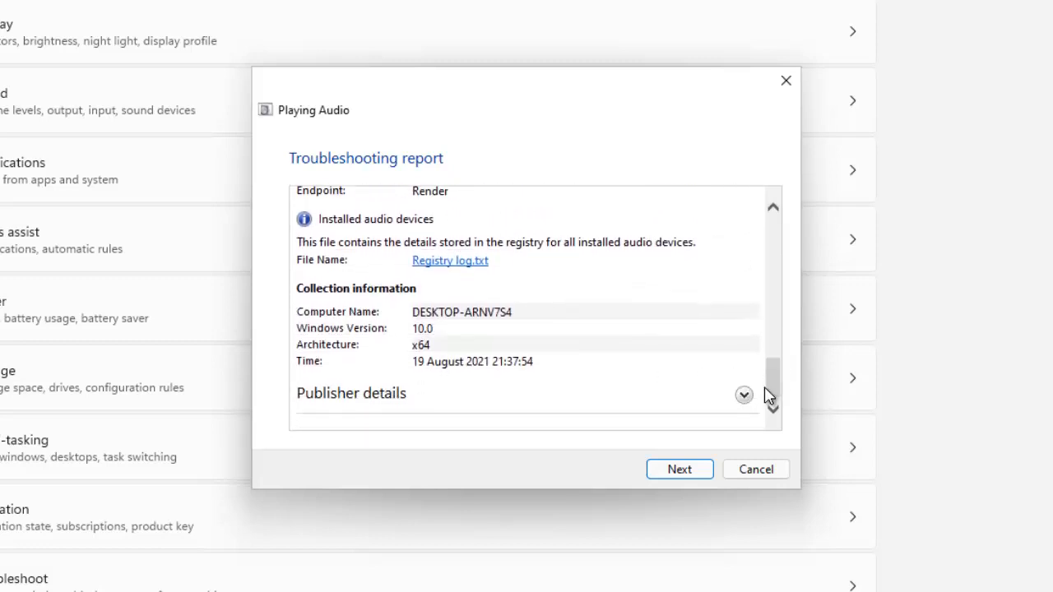
{"action": "left_click", "coordinate": [748, 399]}
{"action": "scroll", "coordinate": [785, 393], "scroll_direction": "down", "scroll_amount": 5}
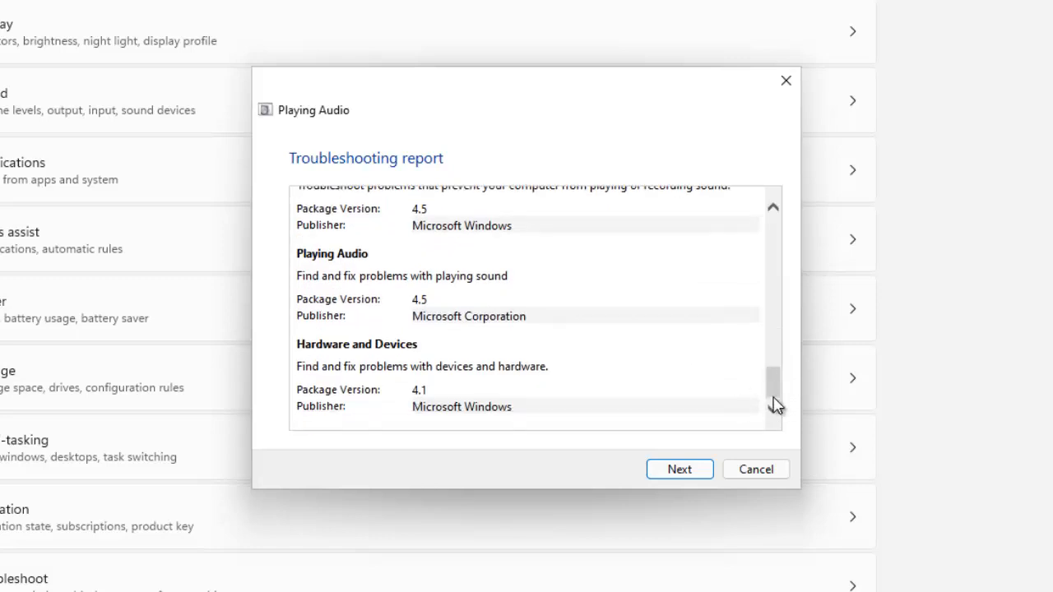
{"action": "left_click", "coordinate": [751, 473]}
{"action": "left_click", "coordinate": [751, 473]}
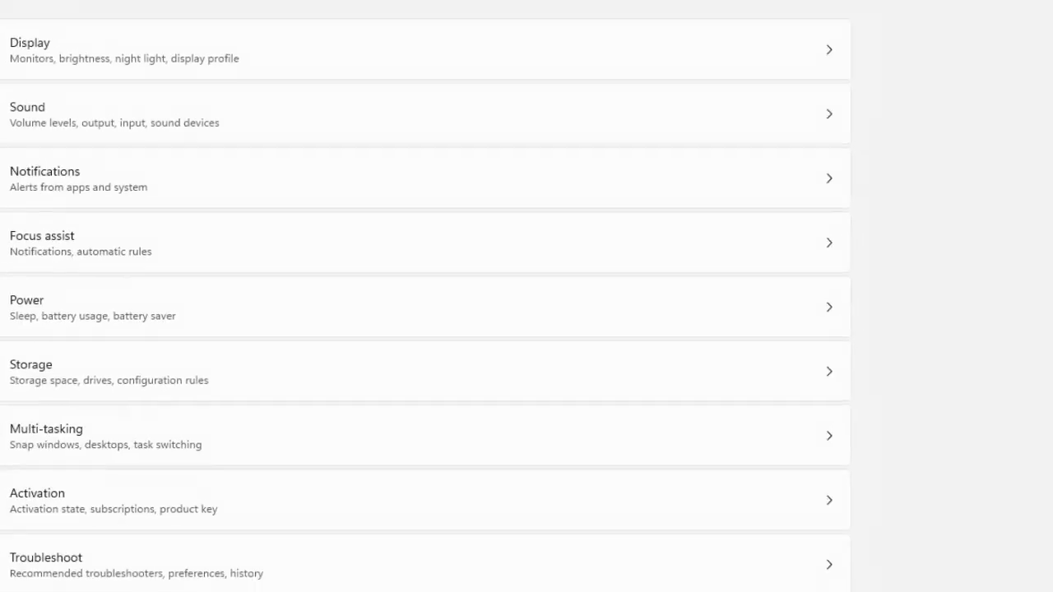
Open the volume mixer, set the system volume to 83 and mute it
{"action": "right_click", "coordinate": [1001, 579]}
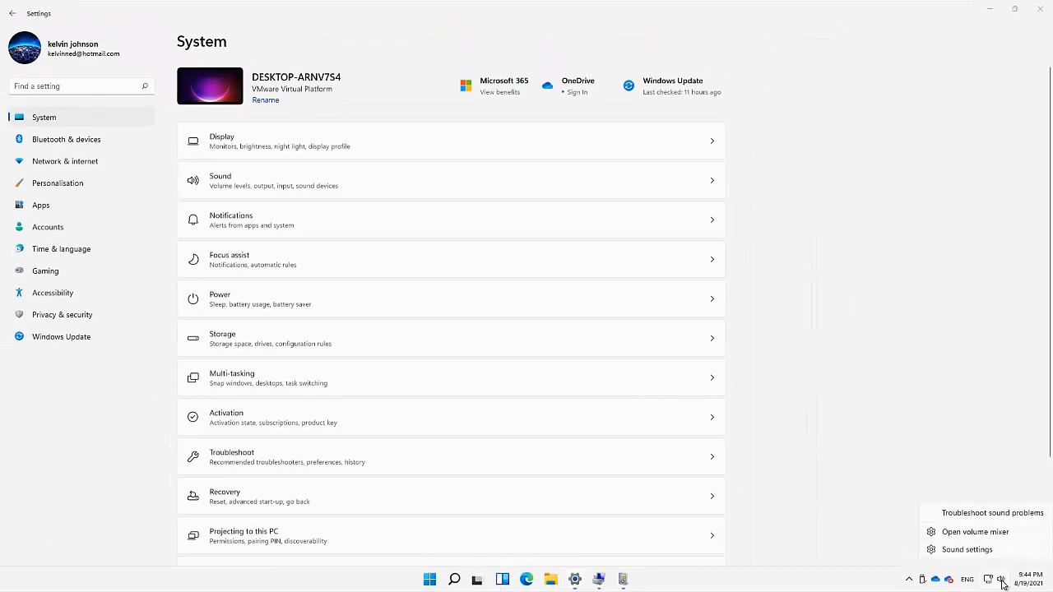
{"action": "left_click", "coordinate": [977, 534]}
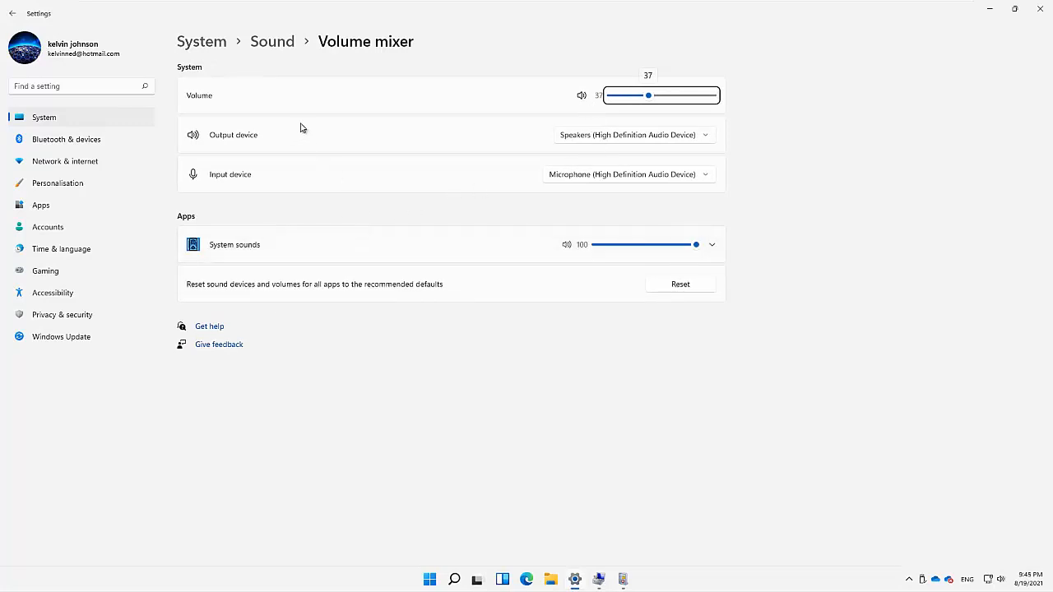
{"action": "left_click", "coordinate": [677, 97]}
{"action": "left_click", "coordinate": [695, 96]}
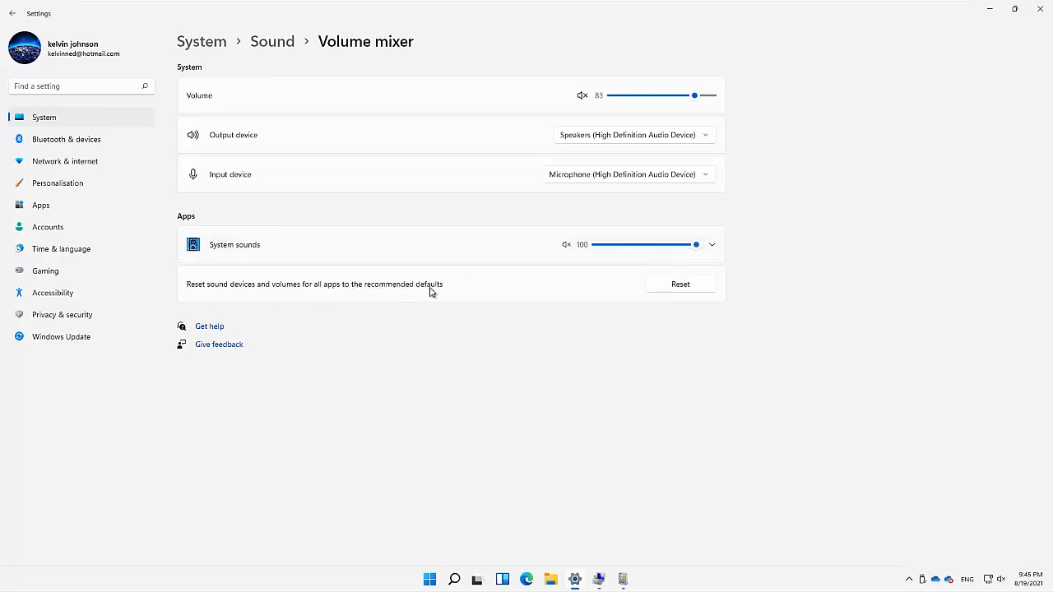
Reset sound devices and app volumes to the recommended defaults, check the output and input device choices, and close Settings
{"action": "left_click", "coordinate": [665, 288]}
{"action": "left_click", "coordinate": [623, 137]}
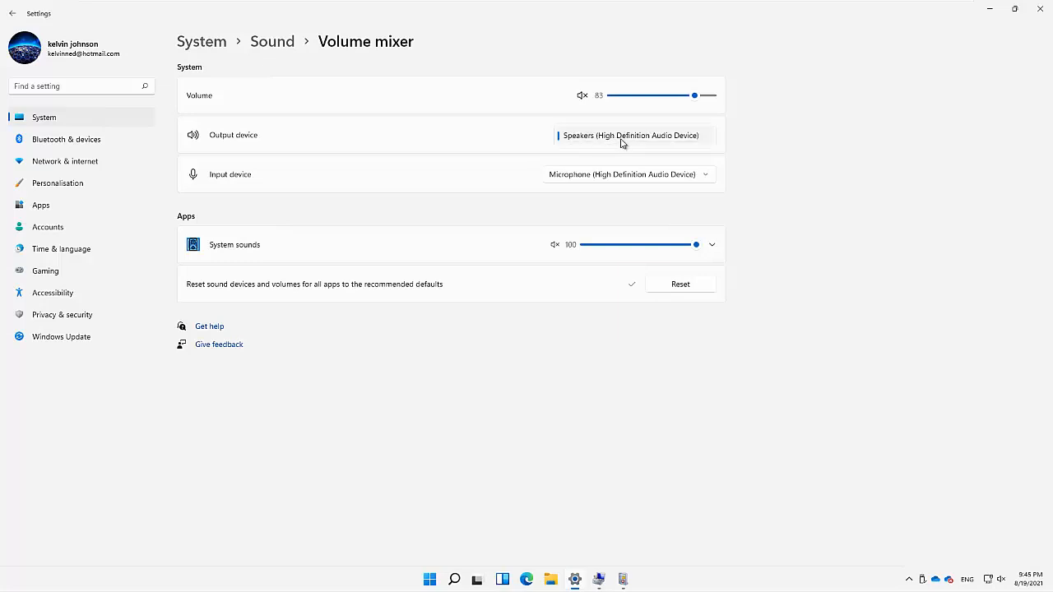
{"action": "left_click", "coordinate": [648, 178]}
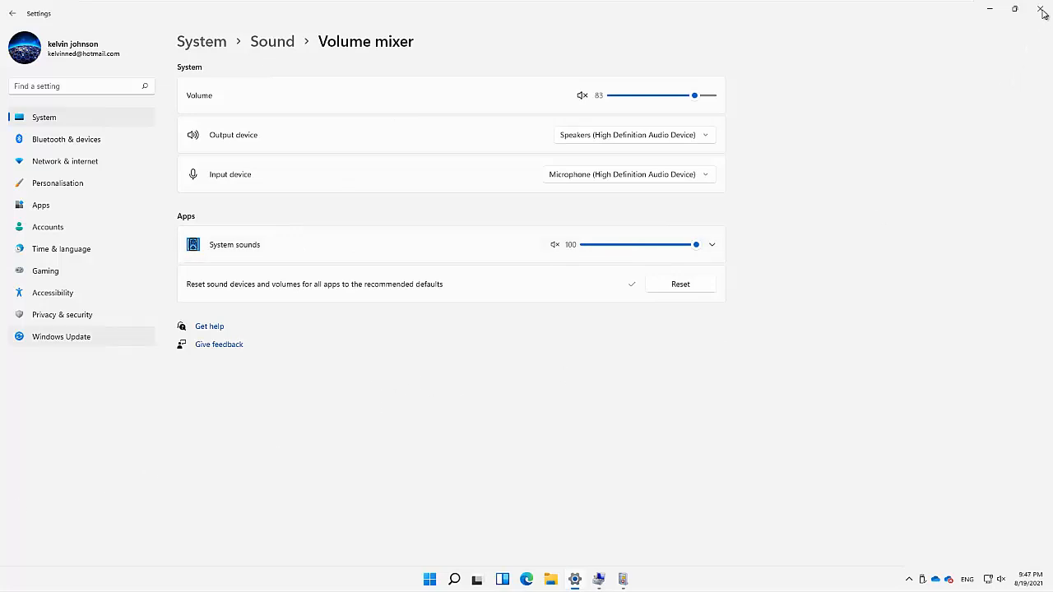
{"action": "left_click", "coordinate": [1042, 11]}
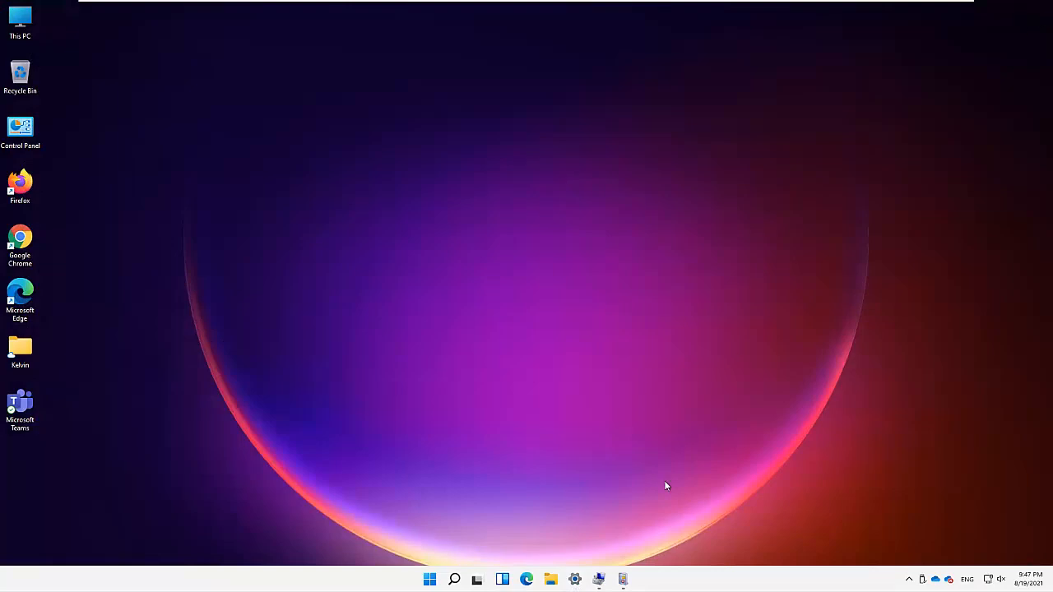
Switch to Computer Management, examine Device Manager and Disk Management, and close the console
{"action": "left_click", "coordinate": [600, 581]}
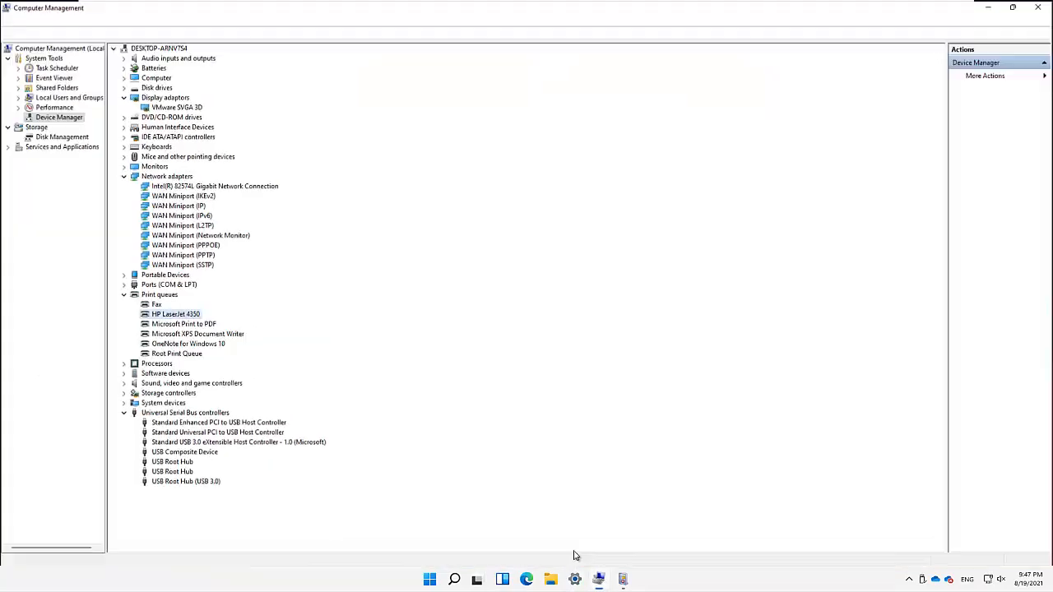
{"action": "left_click", "coordinate": [56, 120]}
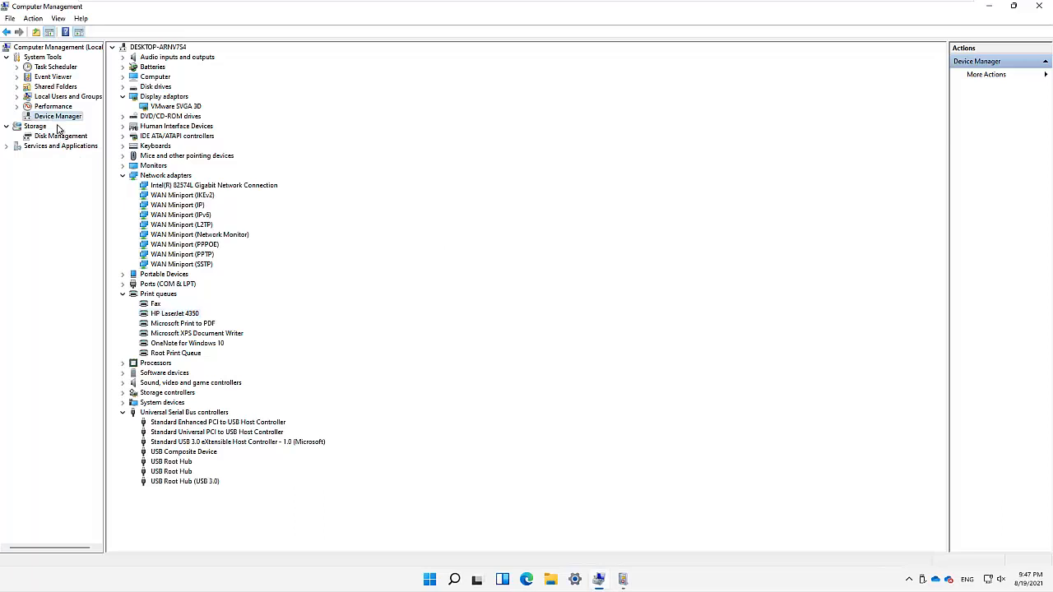
{"action": "left_click", "coordinate": [63, 136]}
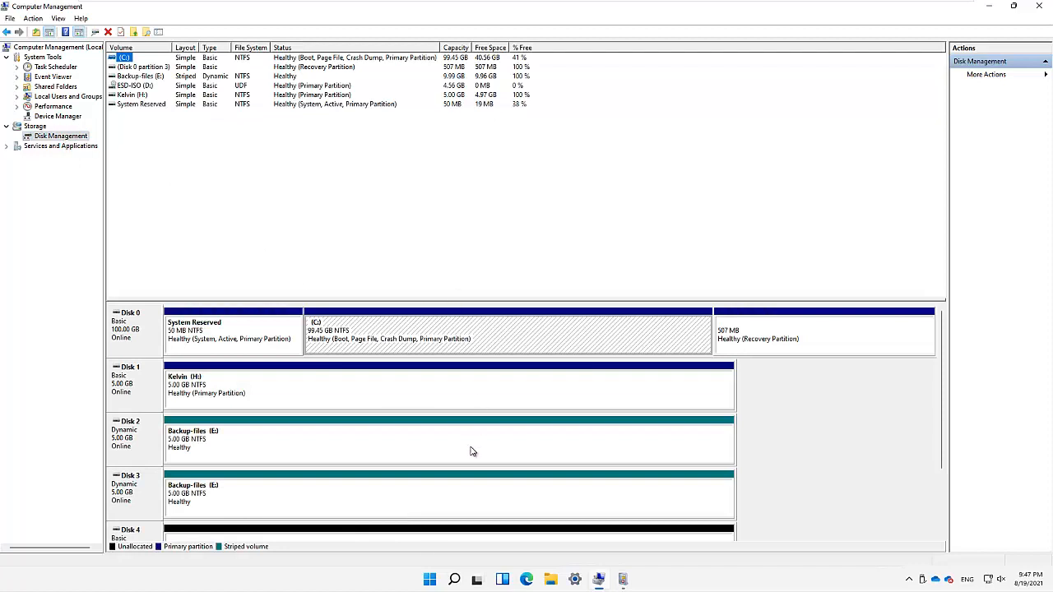
{"action": "right_click", "coordinate": [431, 581]}
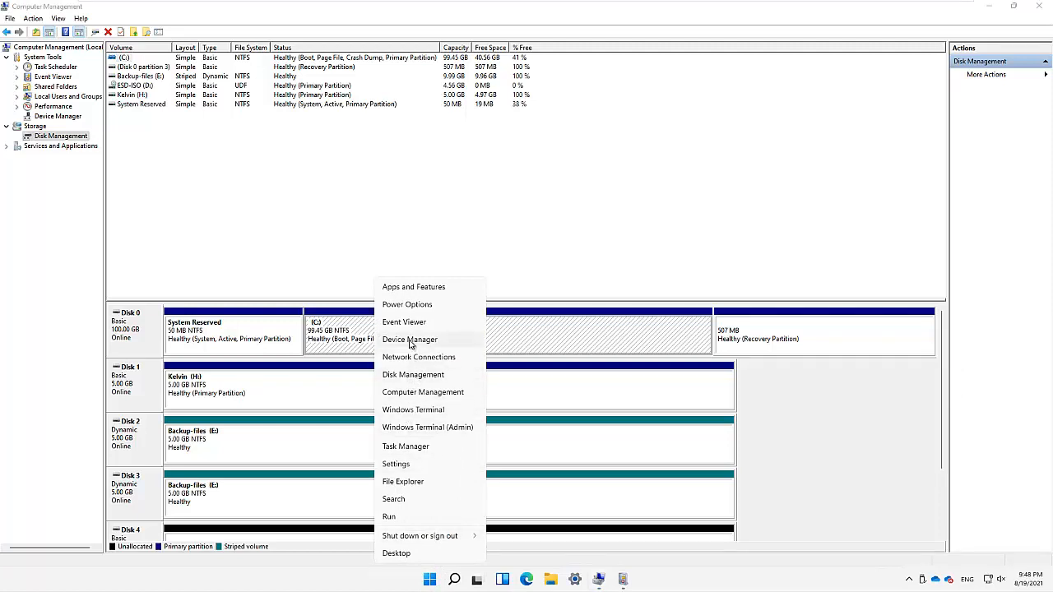
{"action": "left_click", "coordinate": [1039, 5]}
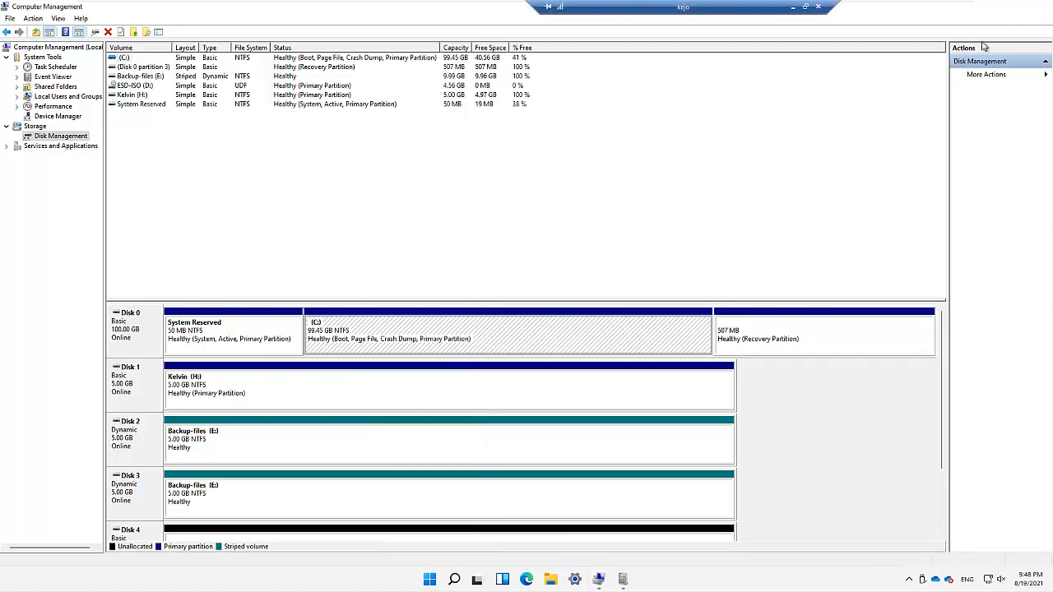
{"action": "left_click", "coordinate": [1039, 6]}
Open the standalone Disk Management console and maximize its window
{"action": "right_click", "coordinate": [442, 581]}
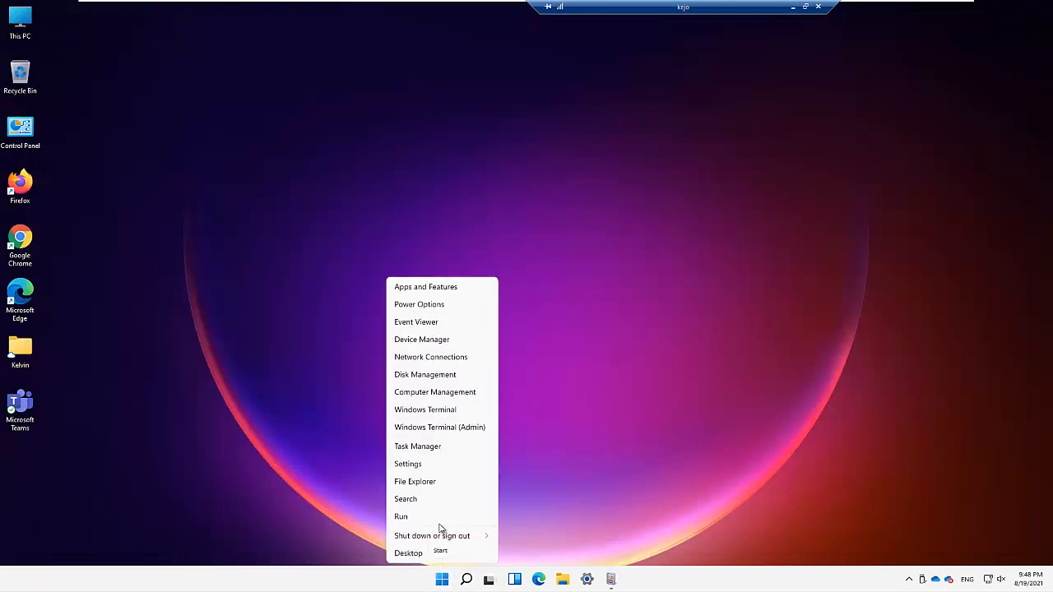
{"action": "left_click", "coordinate": [428, 375]}
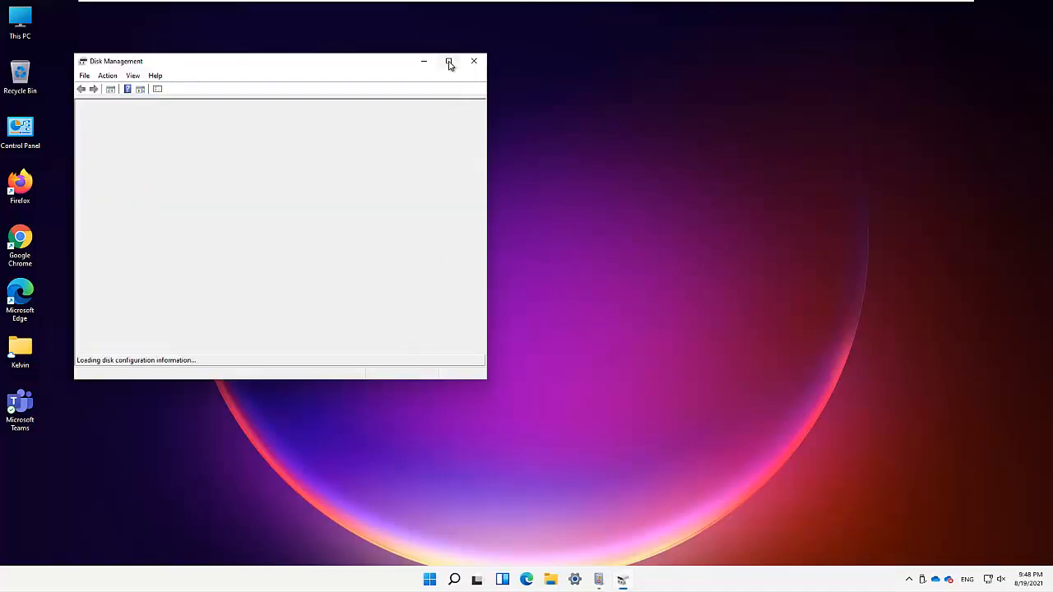
{"action": "left_click", "coordinate": [449, 63]}
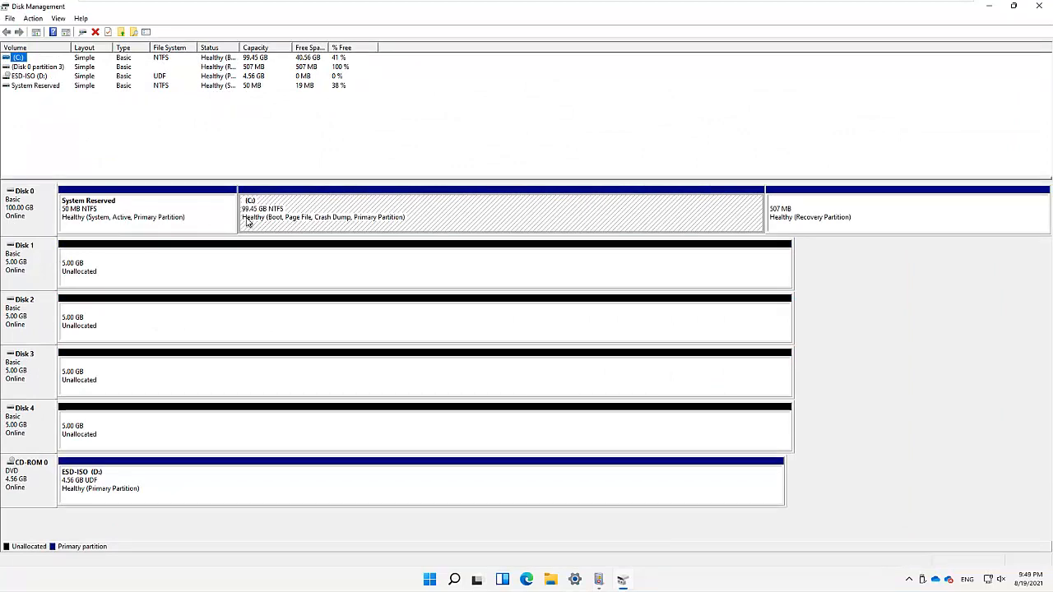
Examine the three partitions on Disk 0, the unallocated Disk 4, and the volume types available for Disk 1
{"action": "left_click", "coordinate": [191, 228]}
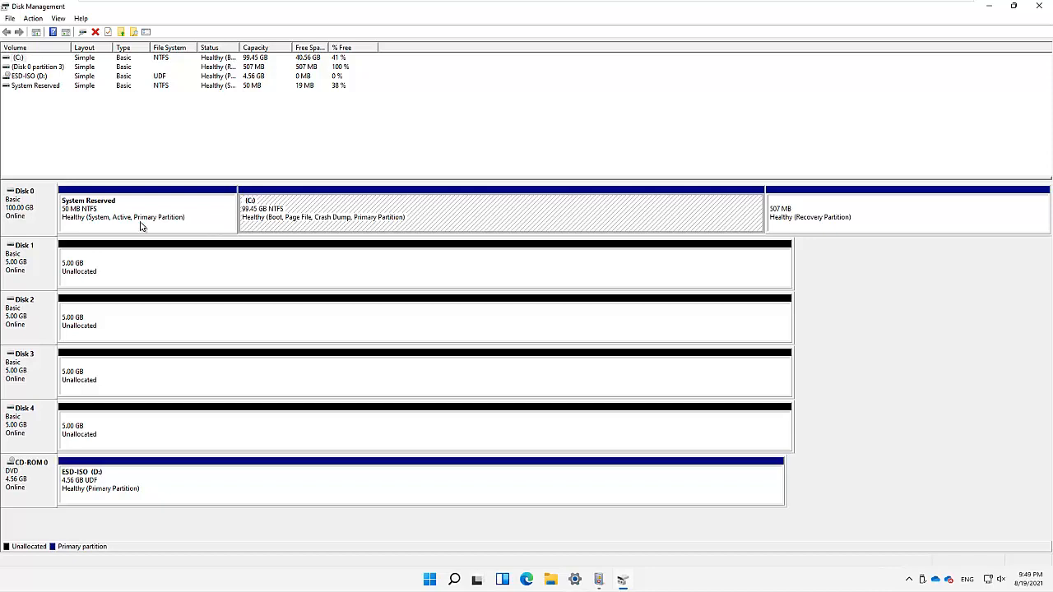
{"action": "left_click", "coordinate": [77, 214]}
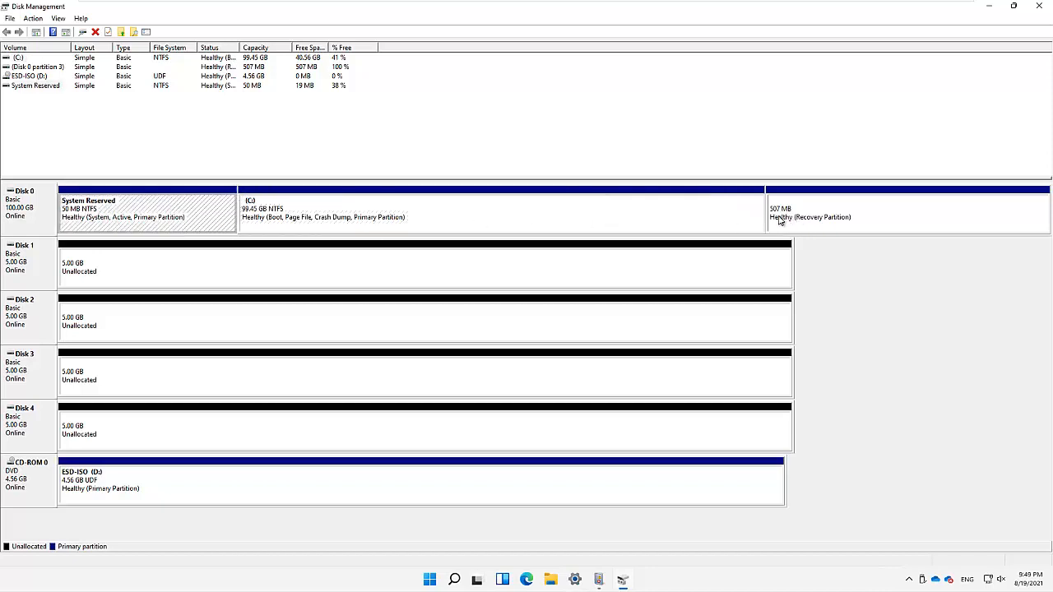
{"action": "left_click", "coordinate": [819, 220]}
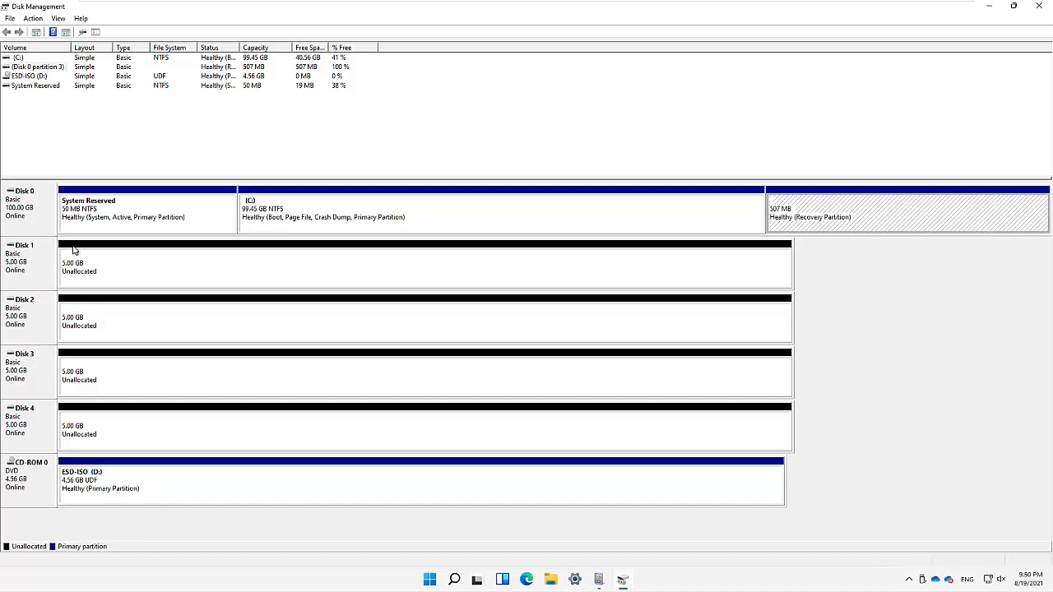
{"action": "left_click", "coordinate": [69, 428]}
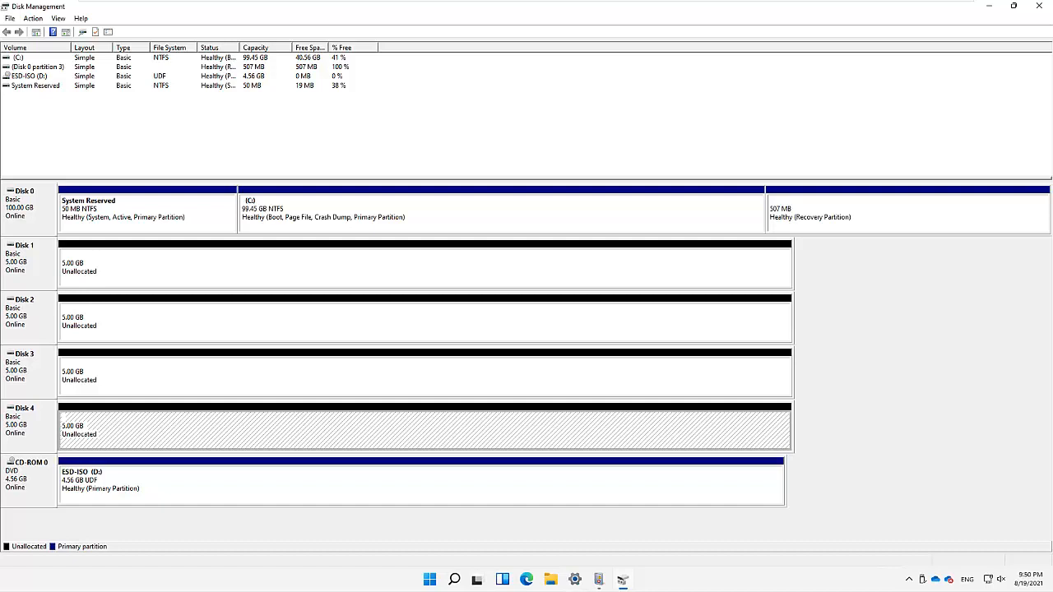
{"action": "right_click", "coordinate": [101, 272]}
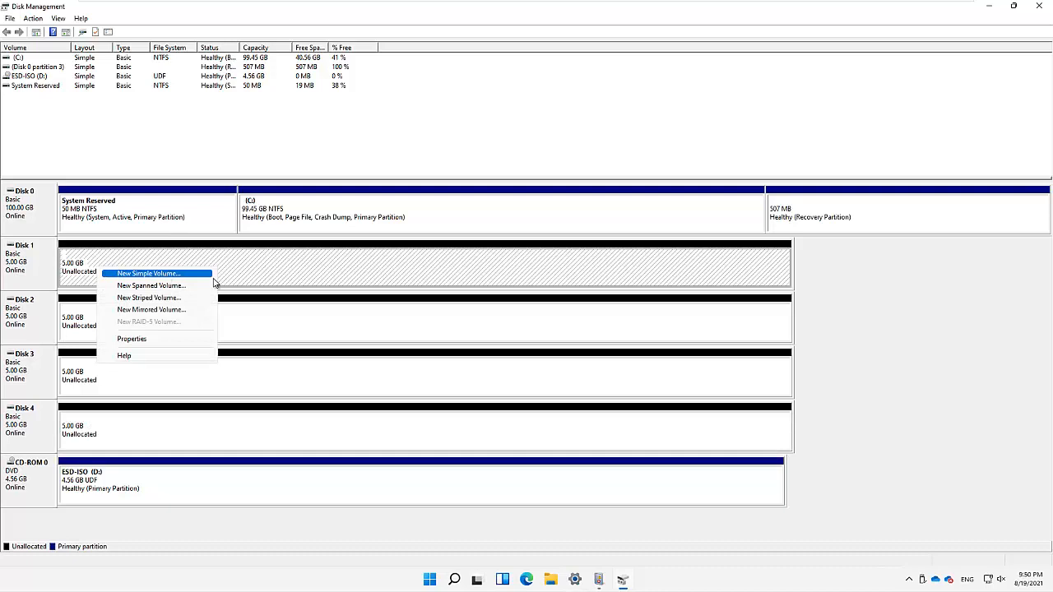
Switch to File Explorer, show This PC, and disconnect the K: network drive
{"action": "left_click", "coordinate": [551, 581]}
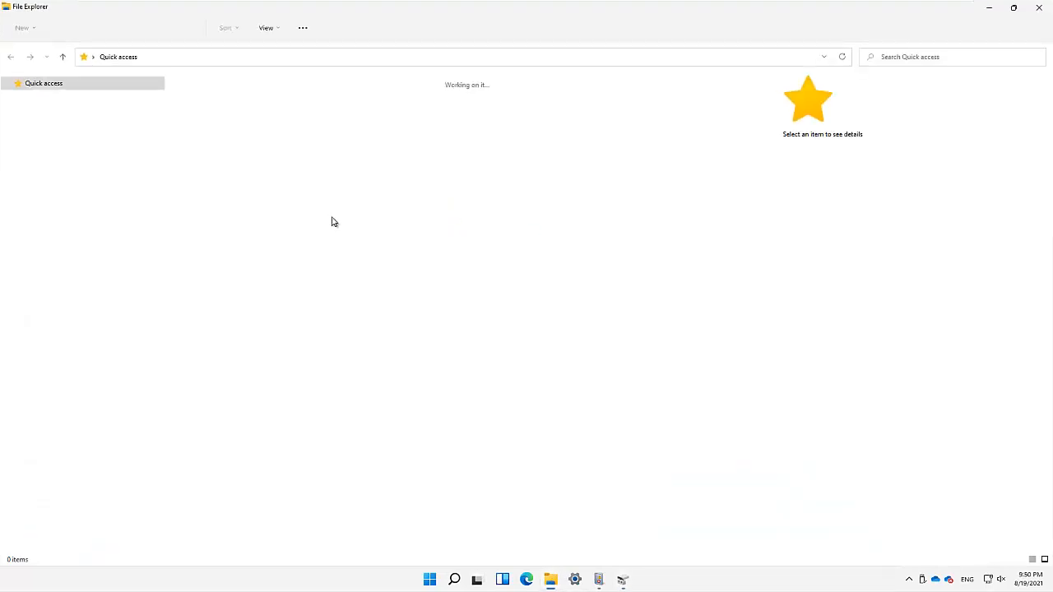
{"action": "left_click", "coordinate": [35, 215]}
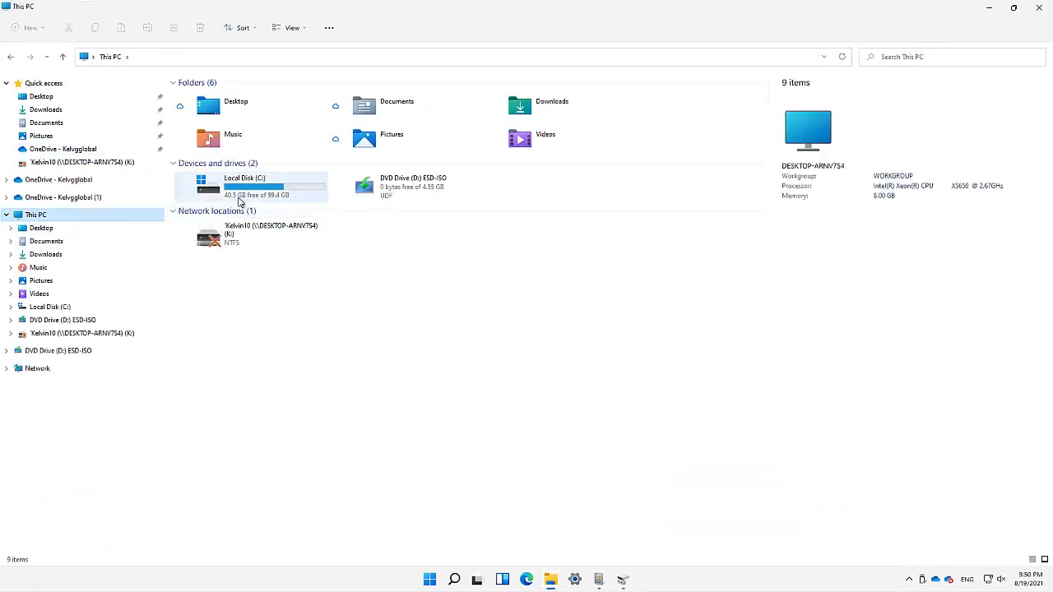
{"action": "right_click", "coordinate": [270, 240]}
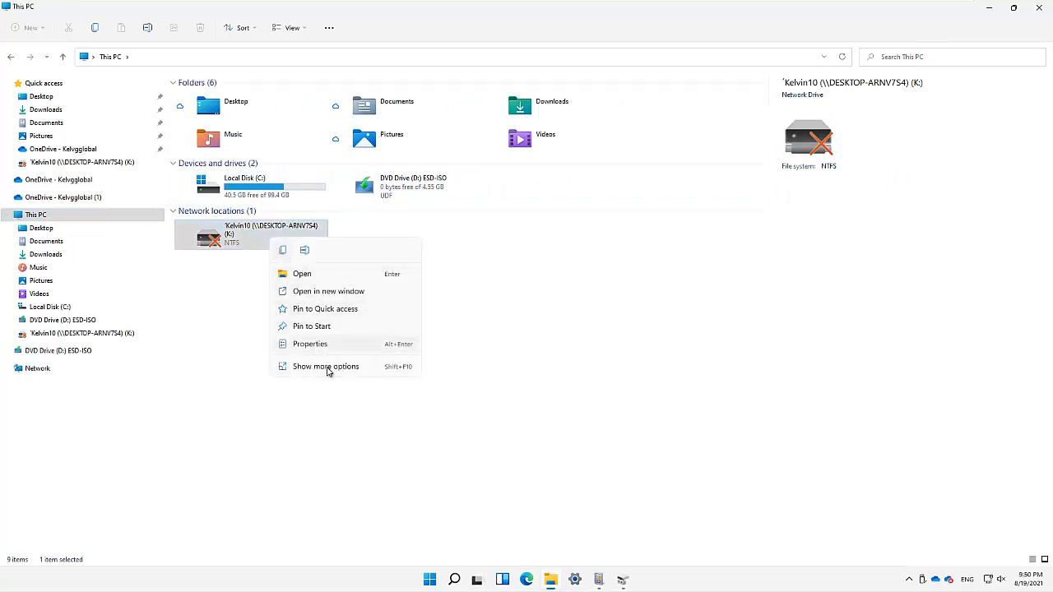
{"action": "left_click", "coordinate": [346, 367]}
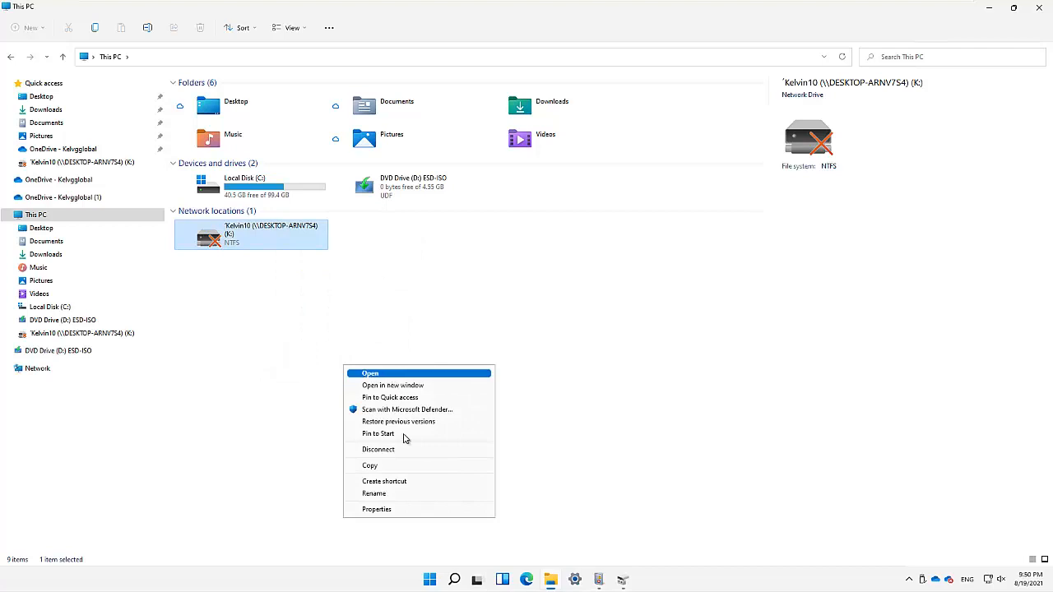
{"action": "left_click", "coordinate": [411, 449]}
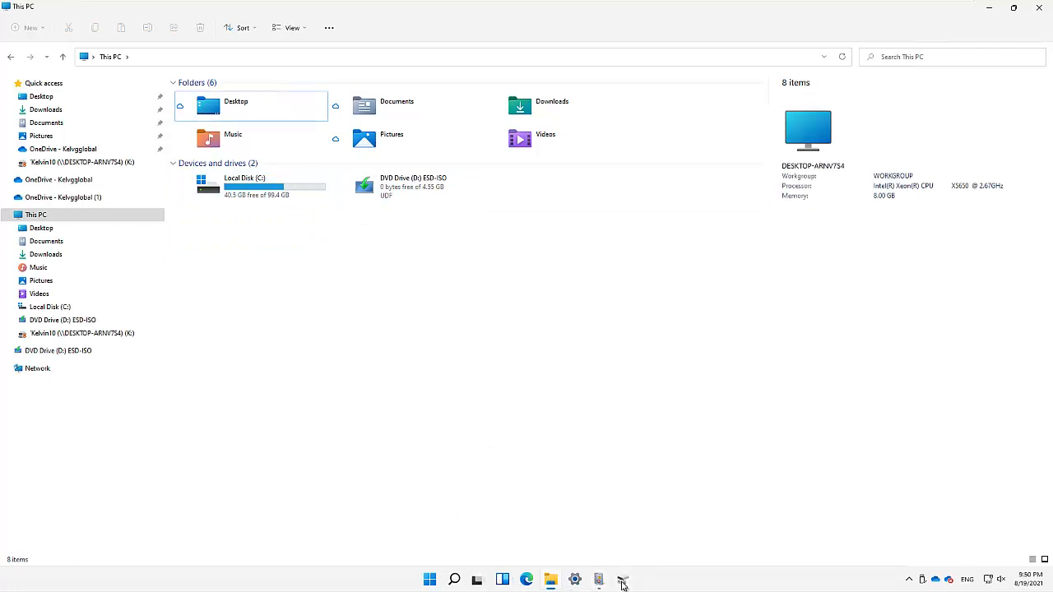
Switch back to Disk Management, start a new simple volume on Disk 1 at the default size, and assign drive letter E
{"action": "left_click", "coordinate": [623, 580]}
{"action": "right_click", "coordinate": [196, 278]}
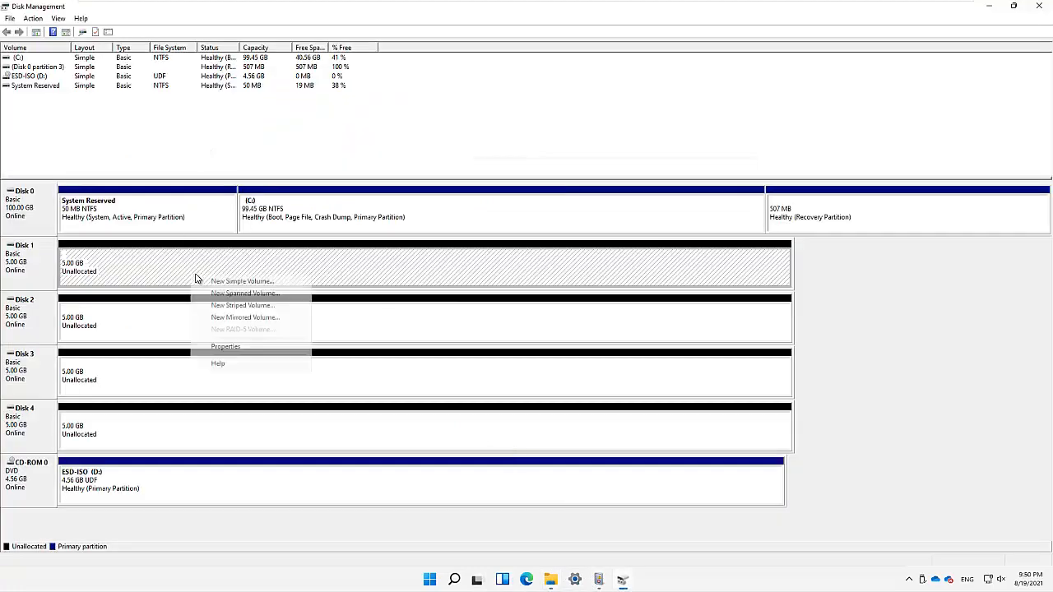
{"action": "left_click", "coordinate": [240, 282]}
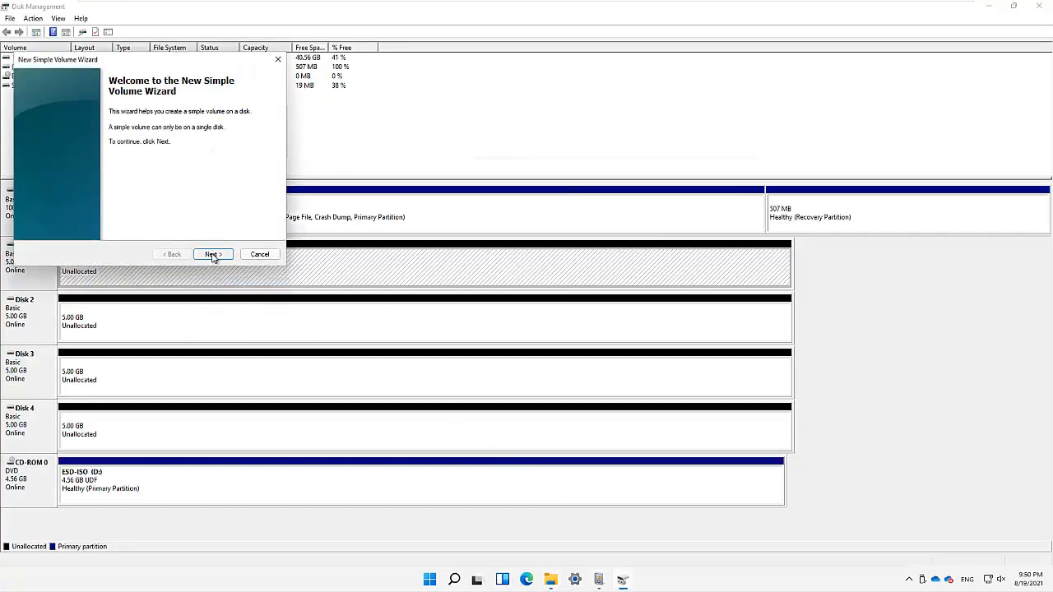
{"action": "left_click", "coordinate": [212, 254]}
{"action": "left_click", "coordinate": [214, 254]}
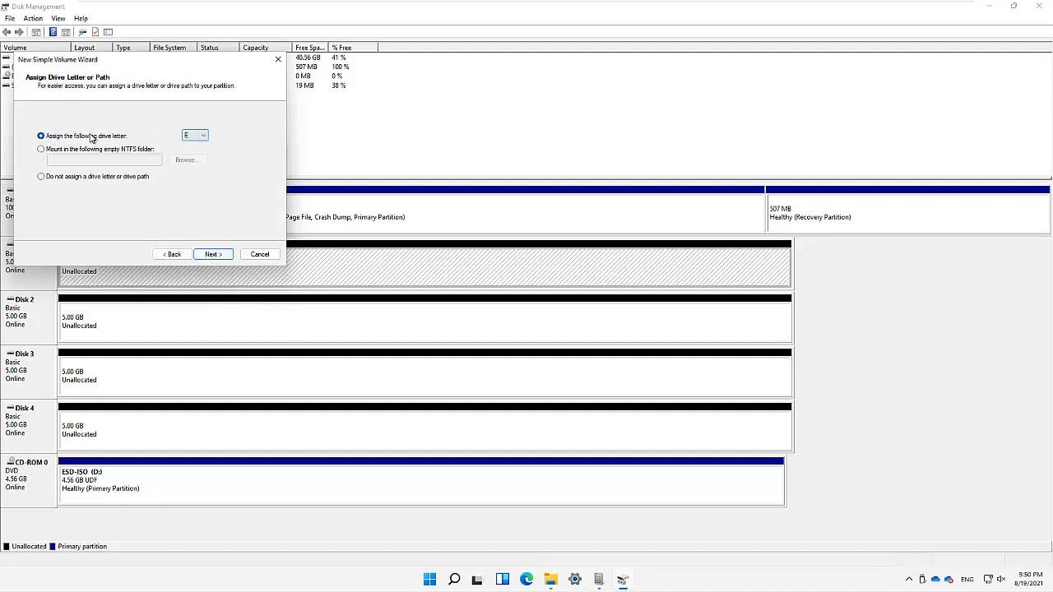
{"action": "left_click", "coordinate": [213, 254]}
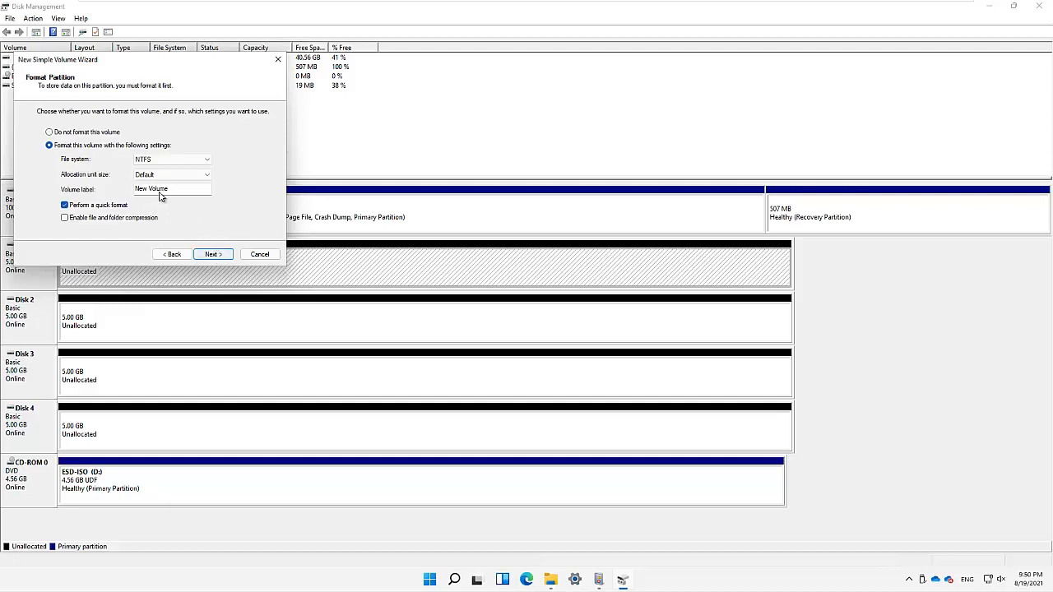
Label the new volume Software, keep NTFS with quick format and no compression, and finish creating it
{"action": "type", "text": "5"}
{"action": "left_click", "coordinate": [86, 220]}
{"action": "left_click", "coordinate": [119, 221]}
{"action": "left_click", "coordinate": [171, 161]}
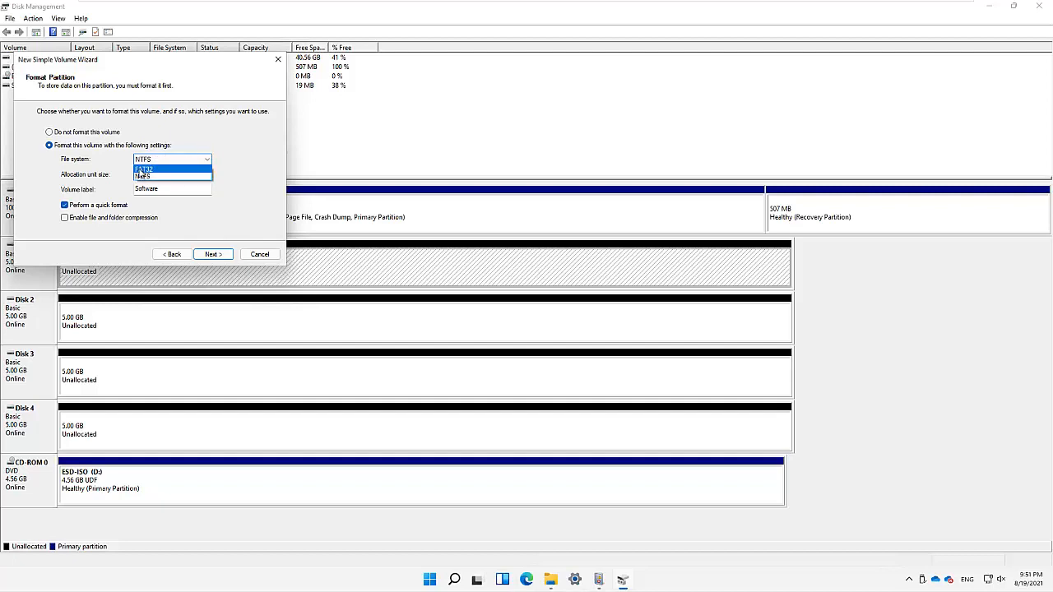
{"action": "left_click", "coordinate": [234, 156]}
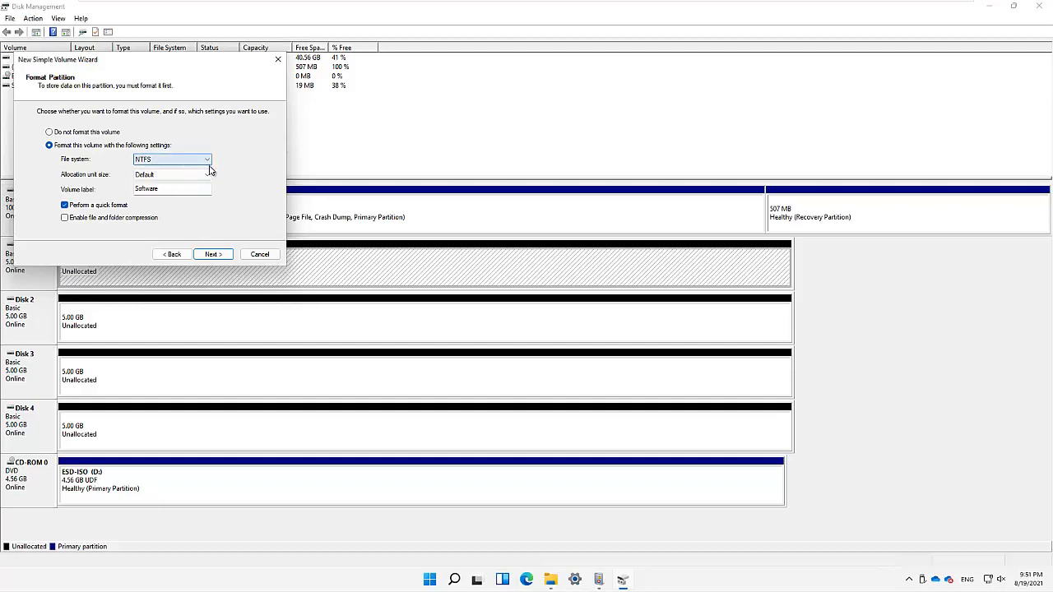
{"action": "left_click", "coordinate": [213, 255]}
{"action": "left_click", "coordinate": [213, 255]}
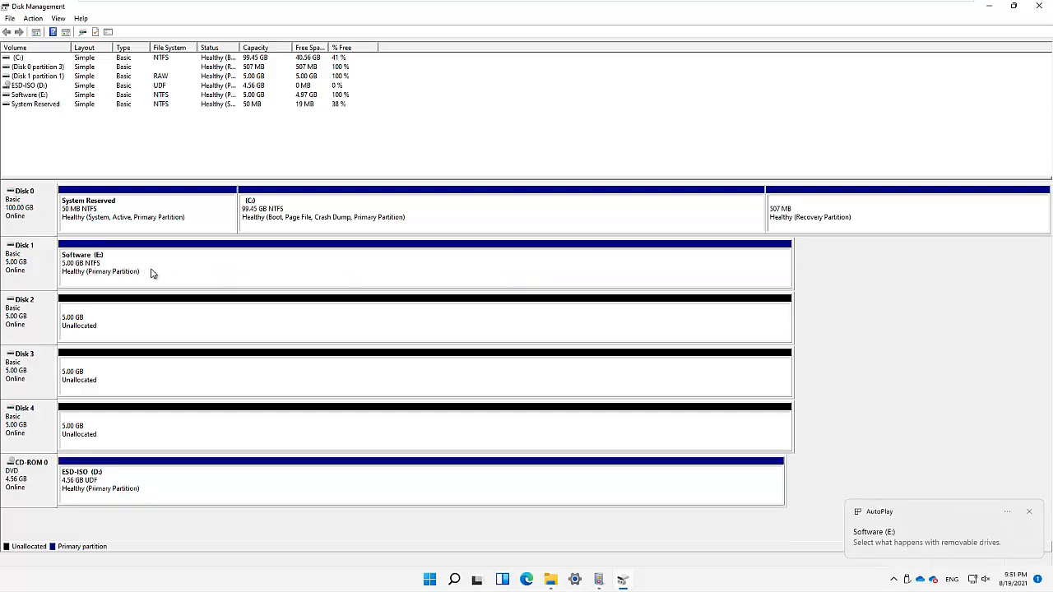
Open the Software (E:) drive in File Explorer, create a folder named with a first name, and minimize the window
{"action": "left_click", "coordinate": [137, 270]}
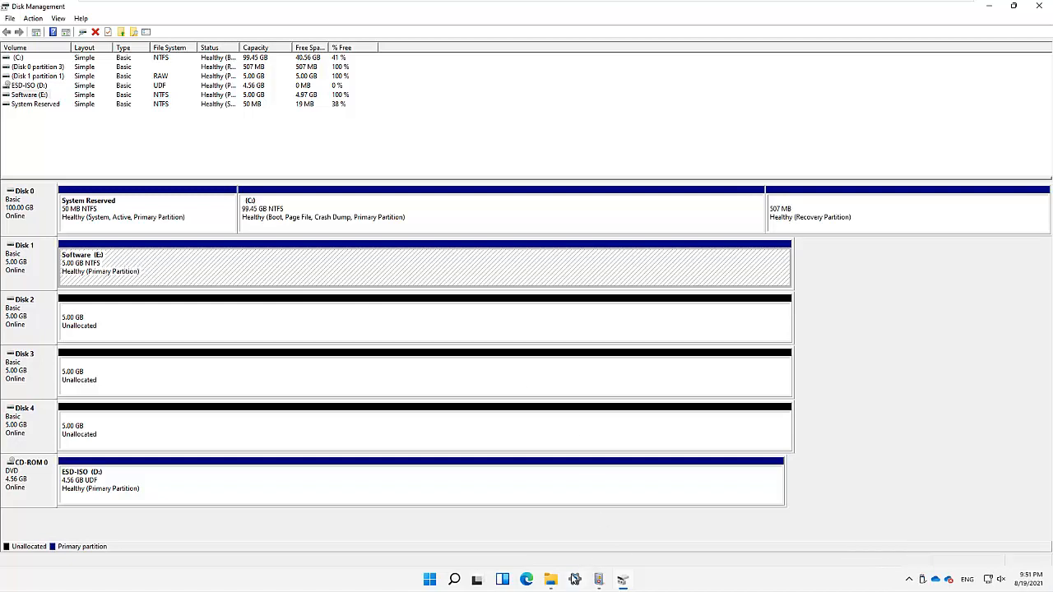
{"action": "left_click", "coordinate": [550, 579]}
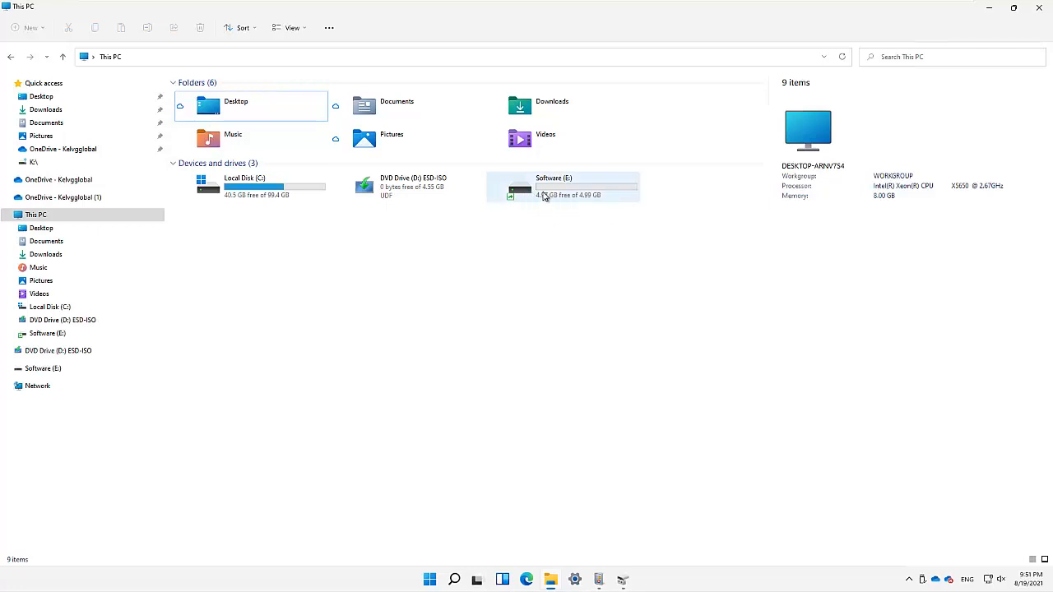
{"action": "double_click", "coordinate": [521, 201]}
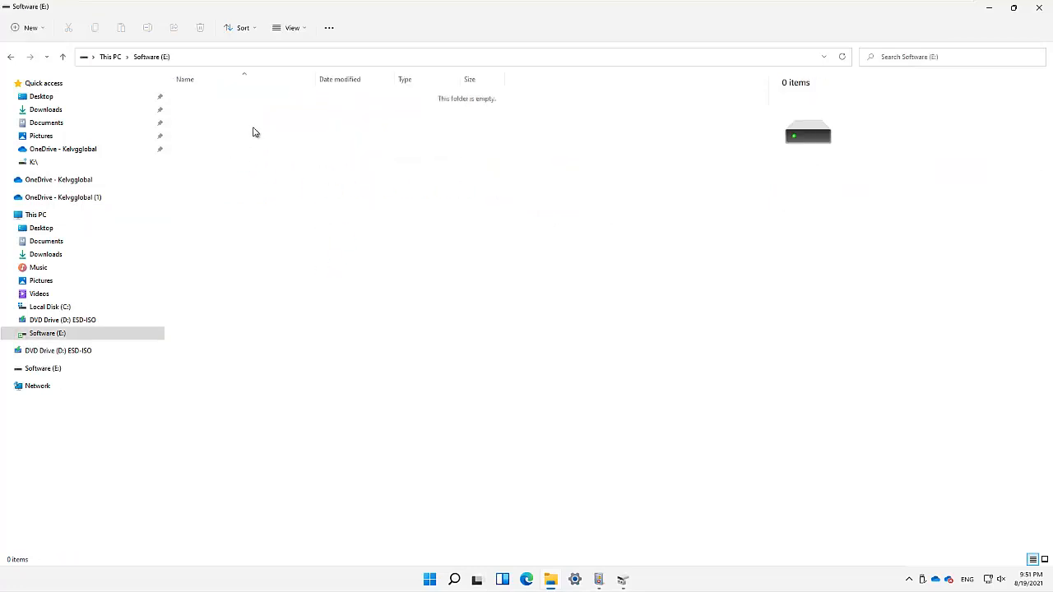
{"action": "right_click", "coordinate": [283, 171]}
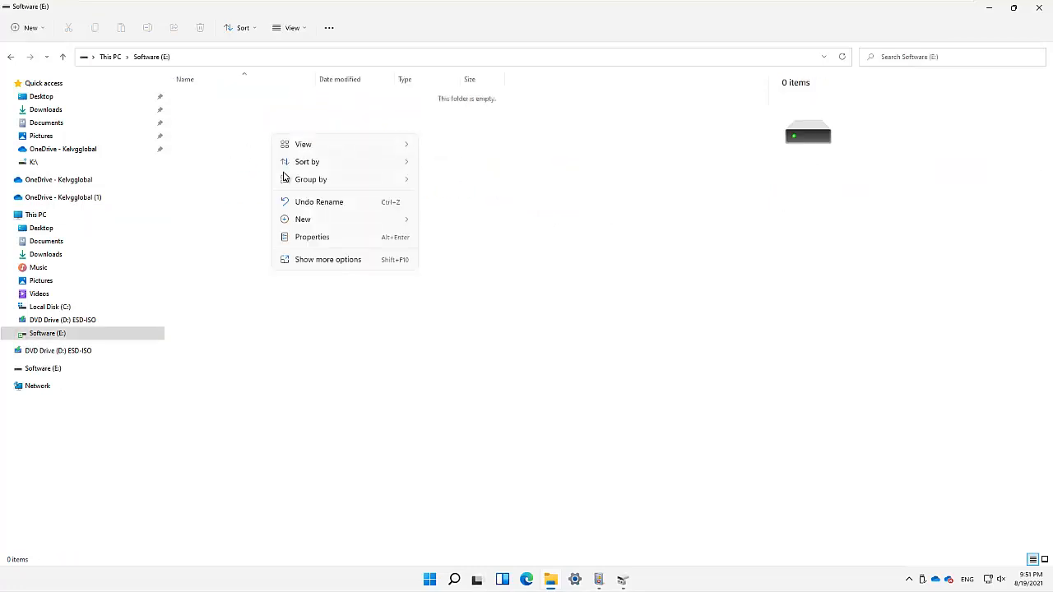
{"action": "mouse_move", "coordinate": [370, 220]}
{"action": "left_click", "coordinate": [458, 226]}
{"action": "type", "text": "Kelvin"}
{"action": "left_click", "coordinate": [252, 237]}
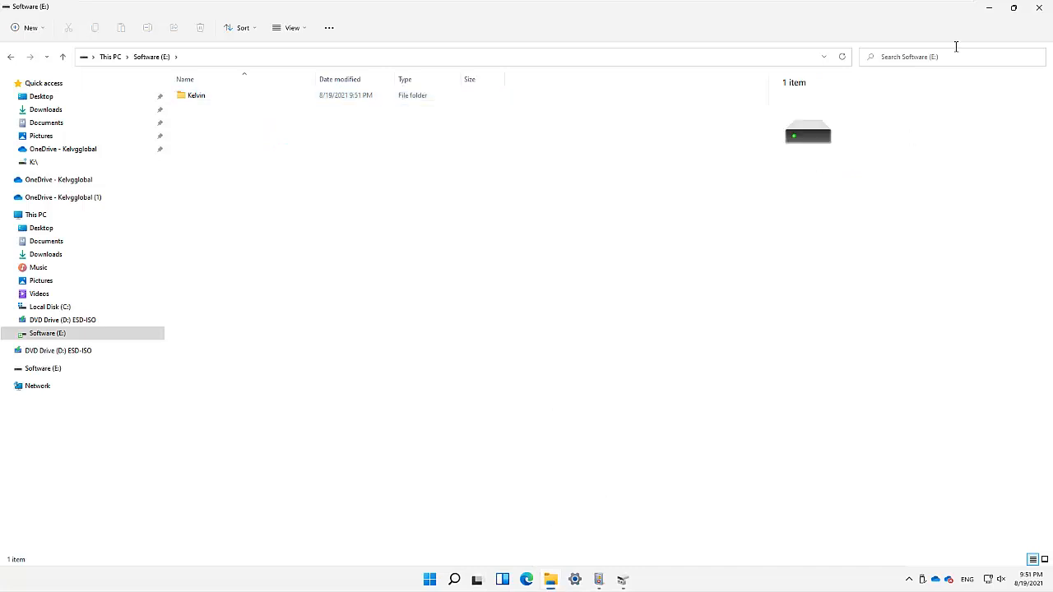
{"action": "left_click", "coordinate": [989, 7]}
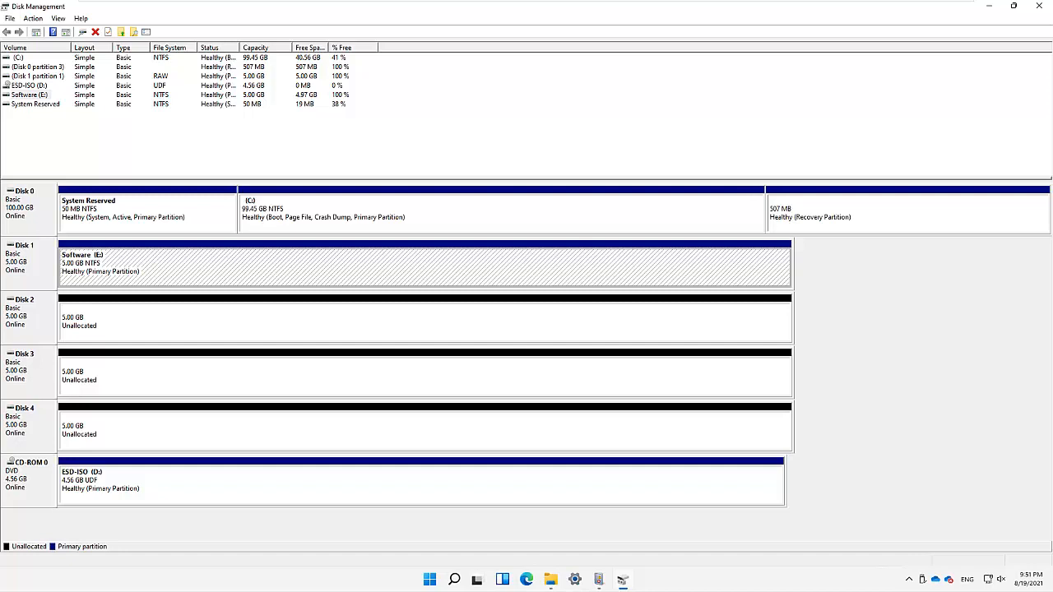
Try out a new spanned volume on Disk 2 by adding Disk 3 to the selected disks, and cancel the wizard
{"action": "right_click", "coordinate": [112, 336]}
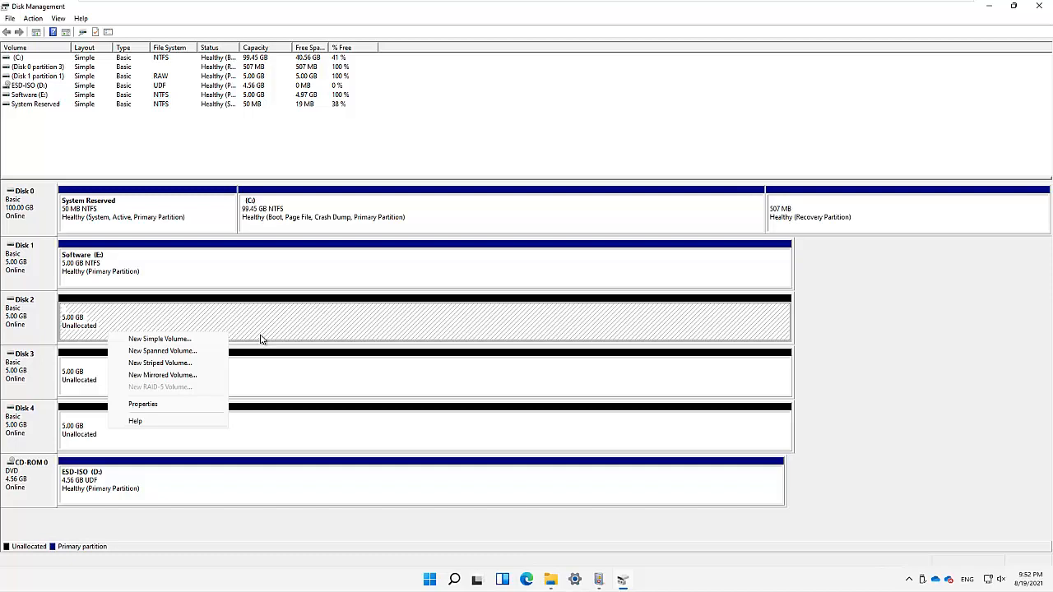
{"action": "left_click", "coordinate": [169, 352]}
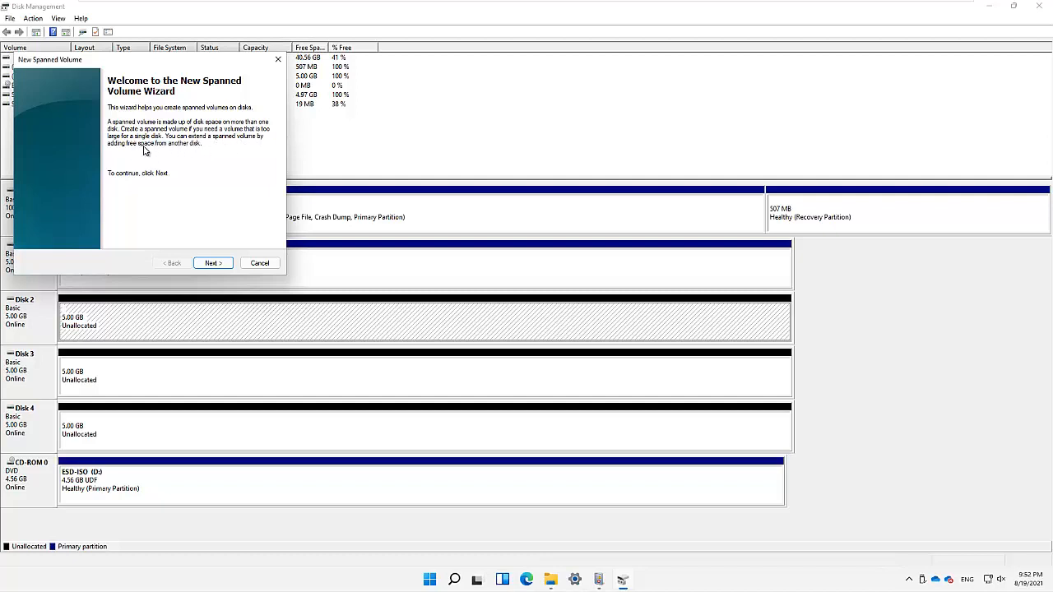
{"action": "left_click", "coordinate": [213, 264]}
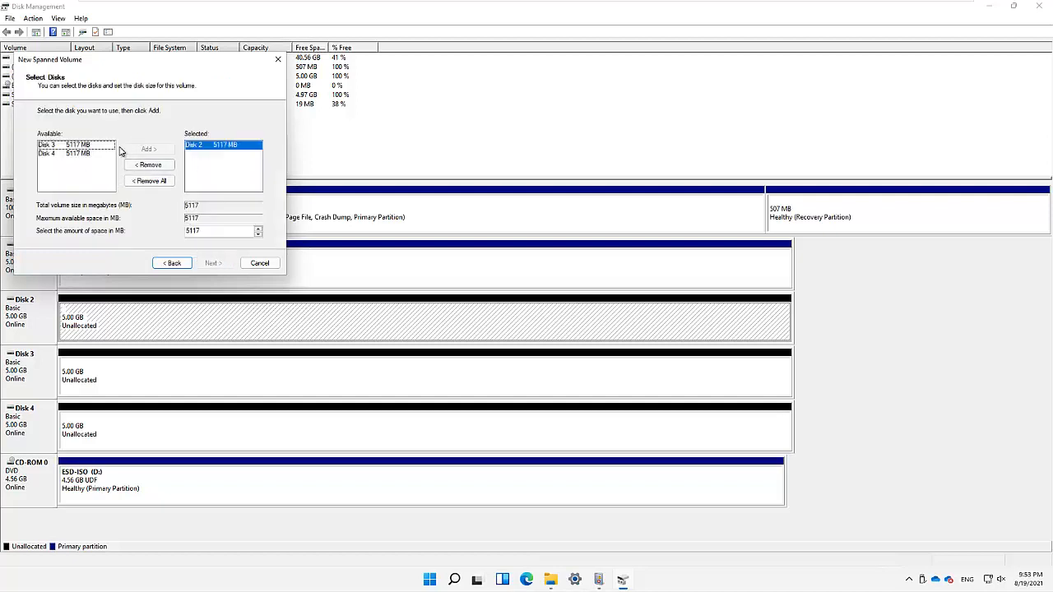
{"action": "left_click", "coordinate": [59, 149]}
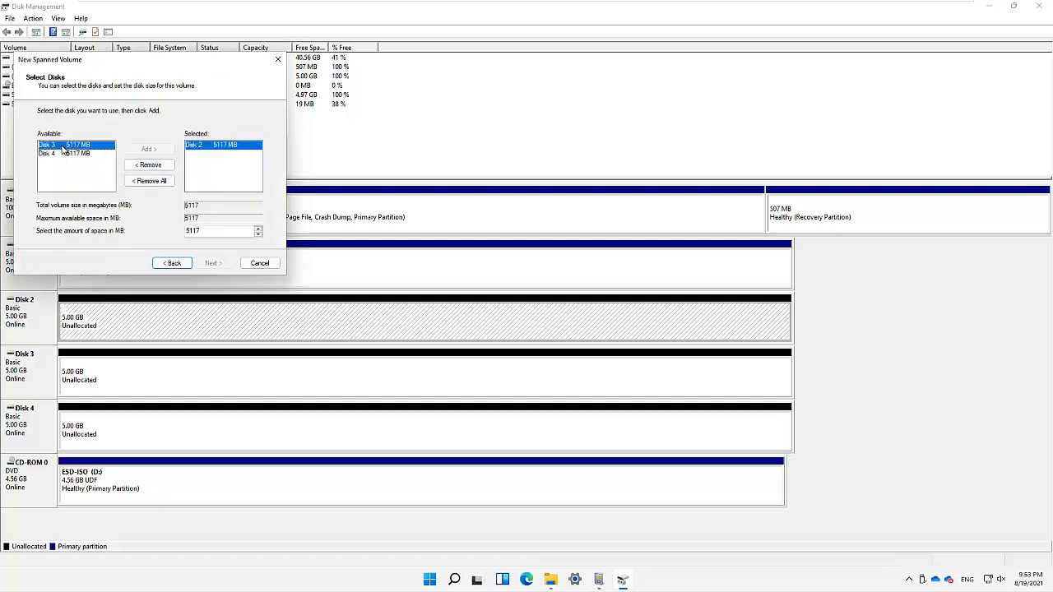
{"action": "left_click", "coordinate": [150, 150]}
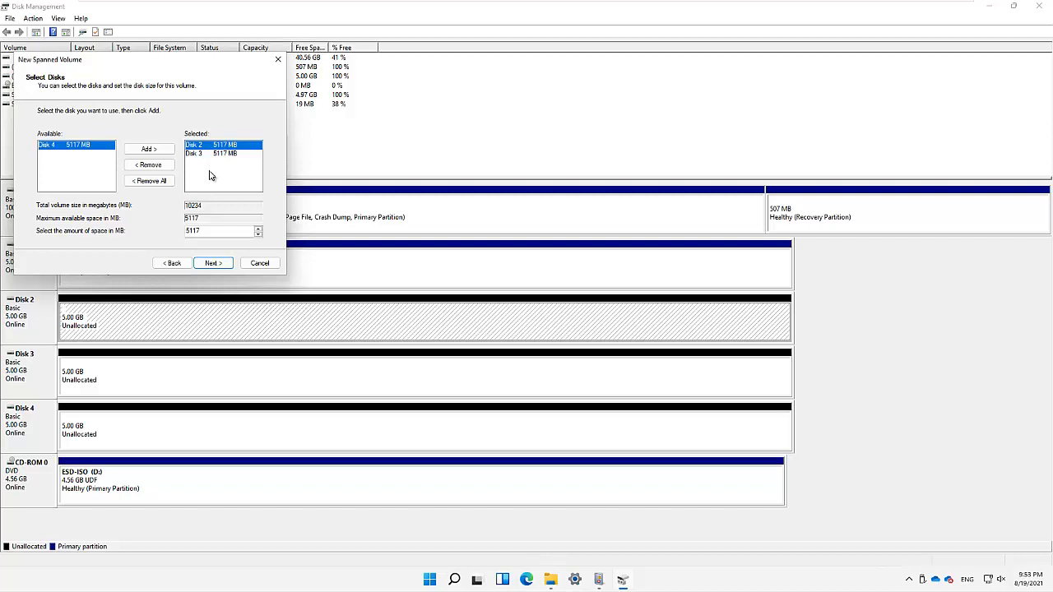
{"action": "left_click", "coordinate": [265, 263]}
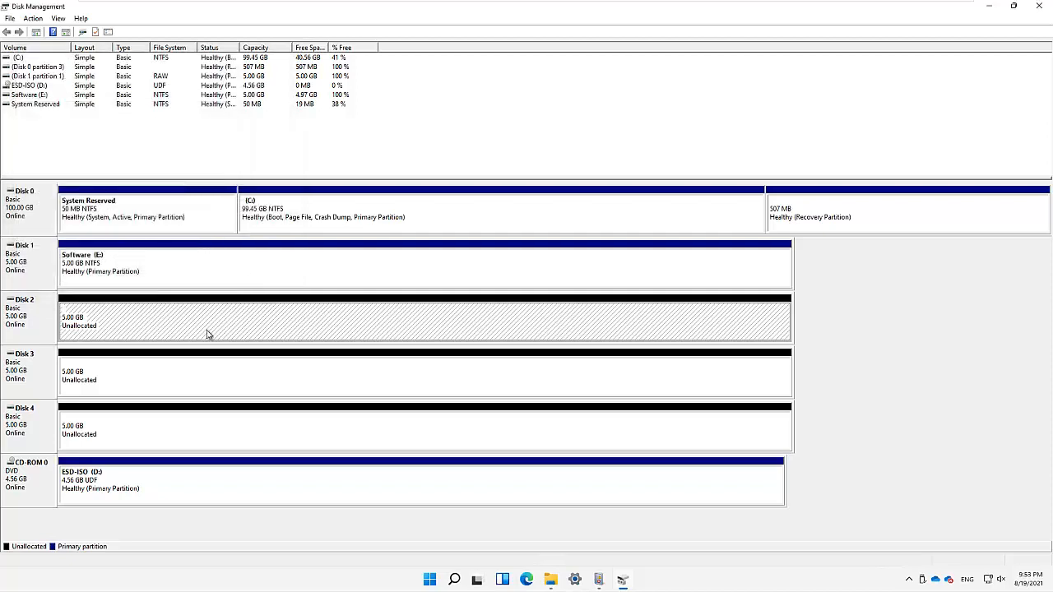
Read the introduction of the New Mirrored Volume wizard for Disk 2 and cancel it
{"action": "right_click", "coordinate": [118, 334]}
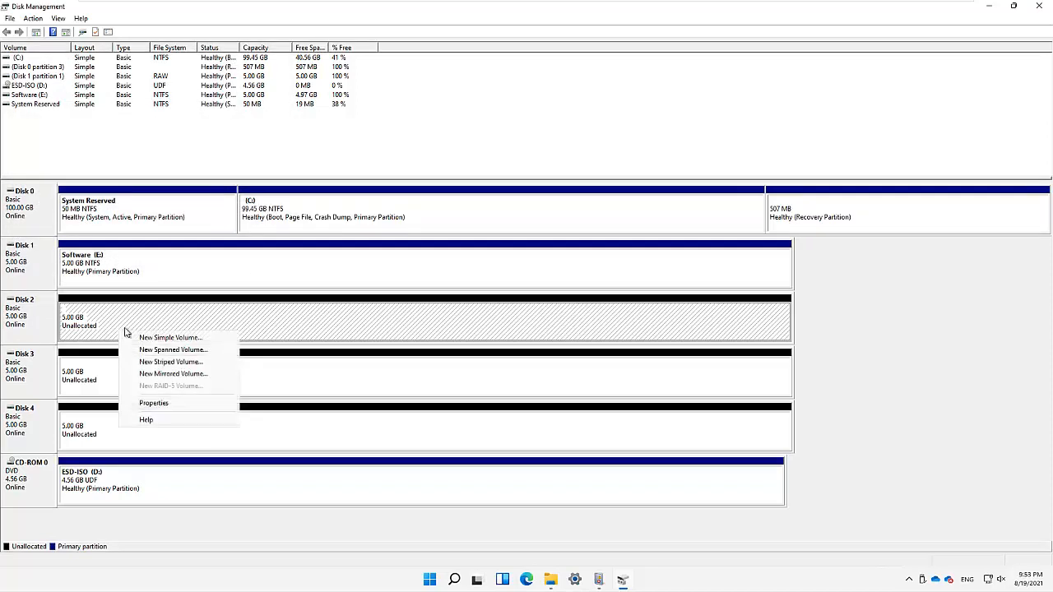
{"action": "left_click", "coordinate": [169, 374]}
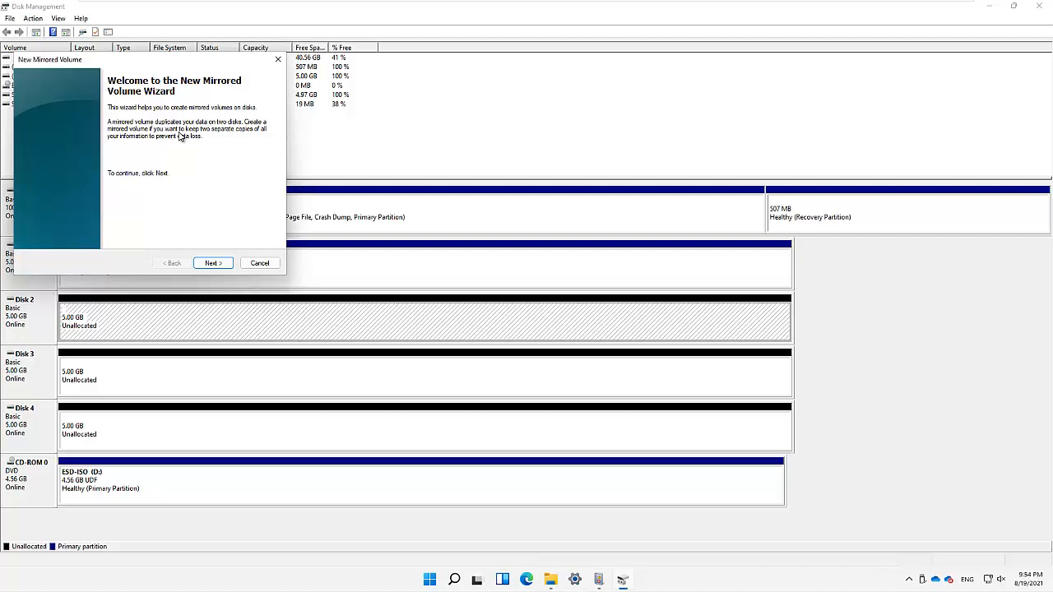
{"action": "left_click", "coordinate": [259, 264]}
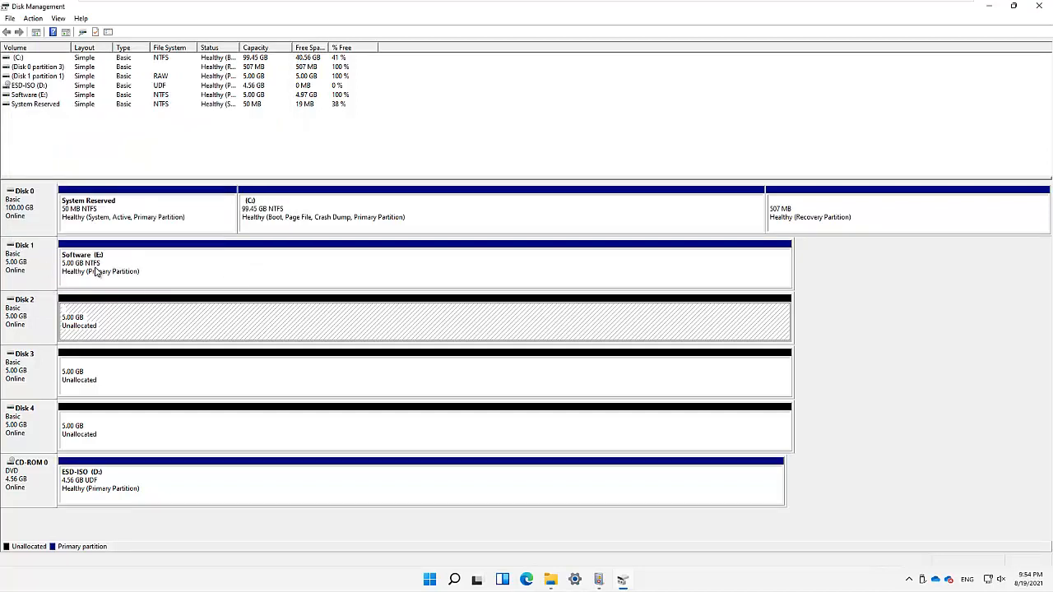
Change the drive letter of the Software (E:) volume on Disk 1 to M, accept the warning, and dismiss the AutoPlay notification
{"action": "right_click", "coordinate": [166, 265]}
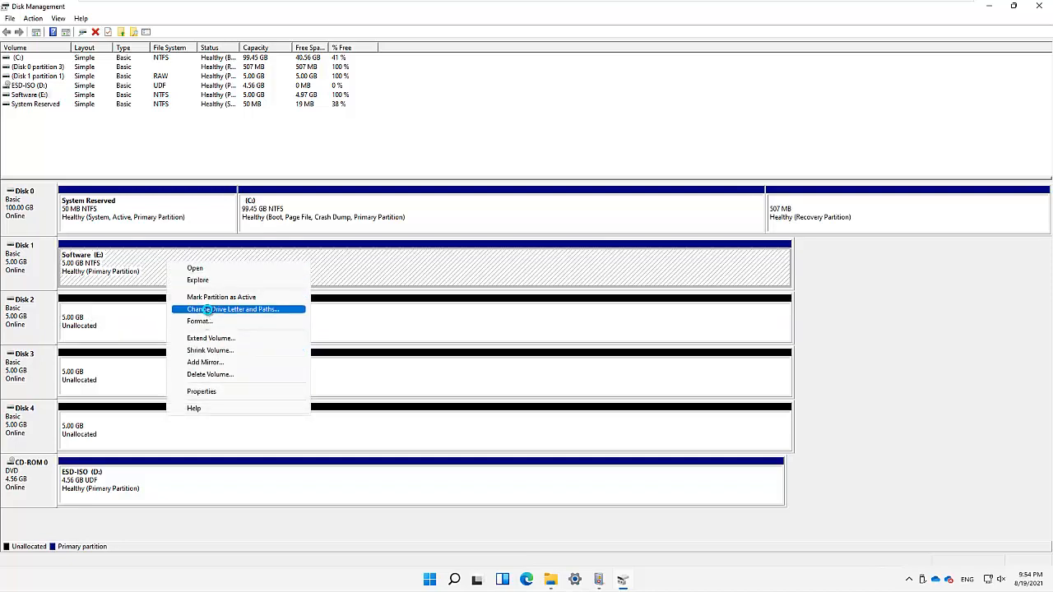
{"action": "left_click", "coordinate": [208, 311]}
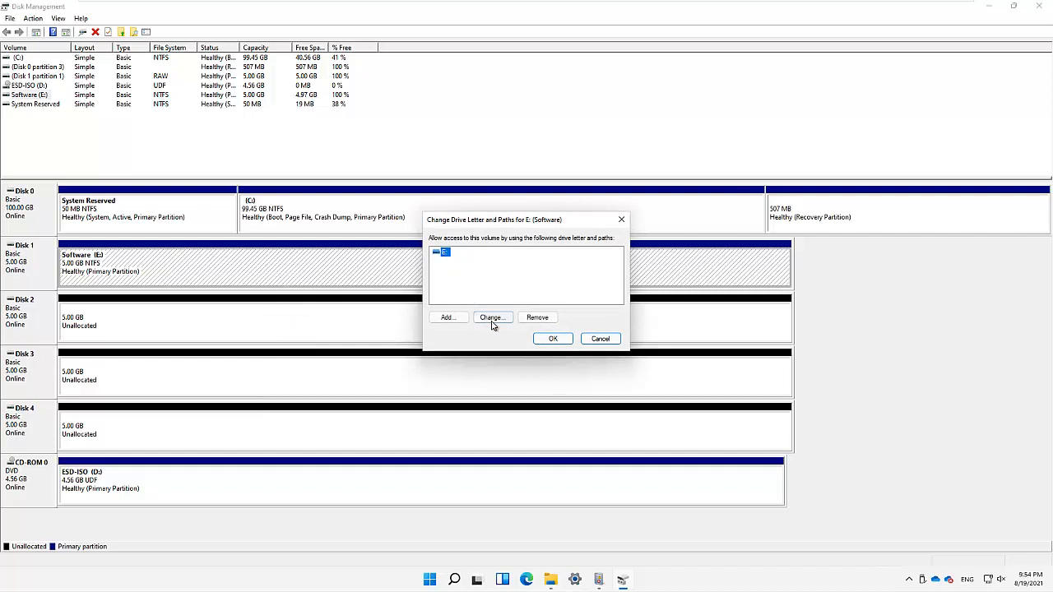
{"action": "left_click", "coordinate": [491, 318]}
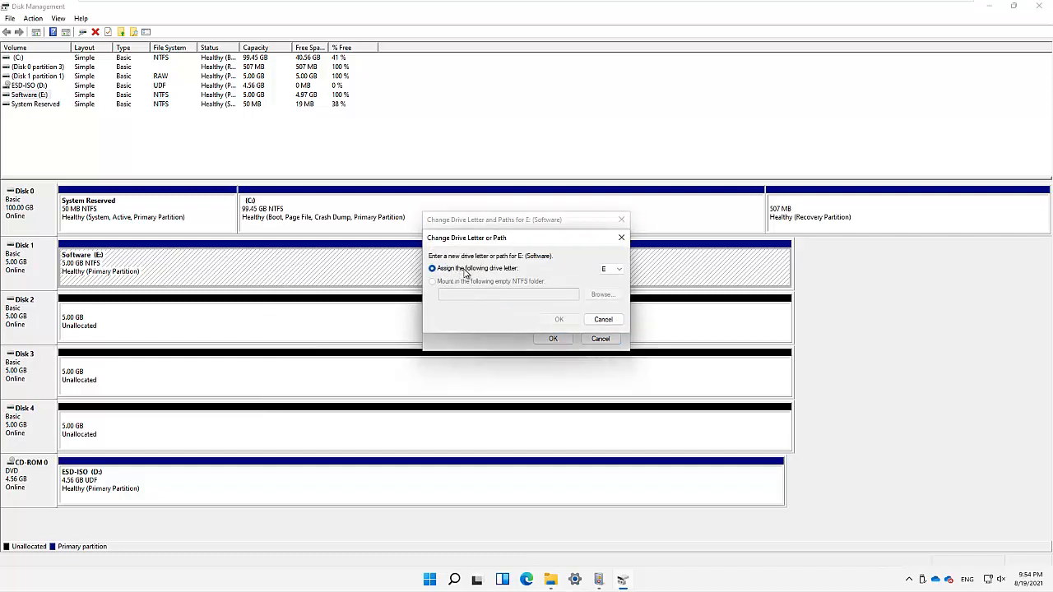
{"action": "left_click", "coordinate": [620, 269]}
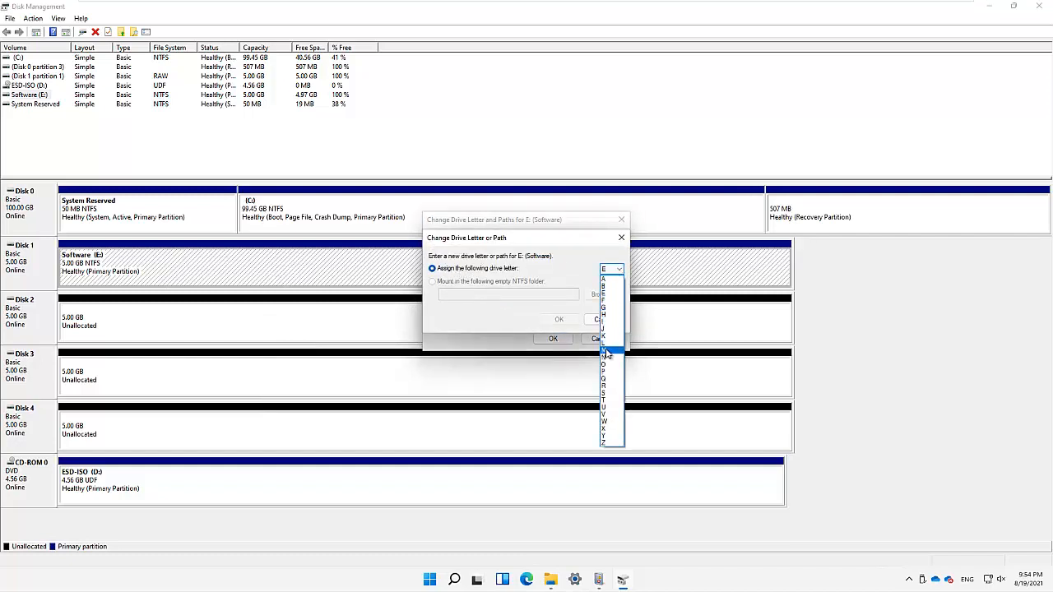
{"action": "left_click", "coordinate": [607, 347]}
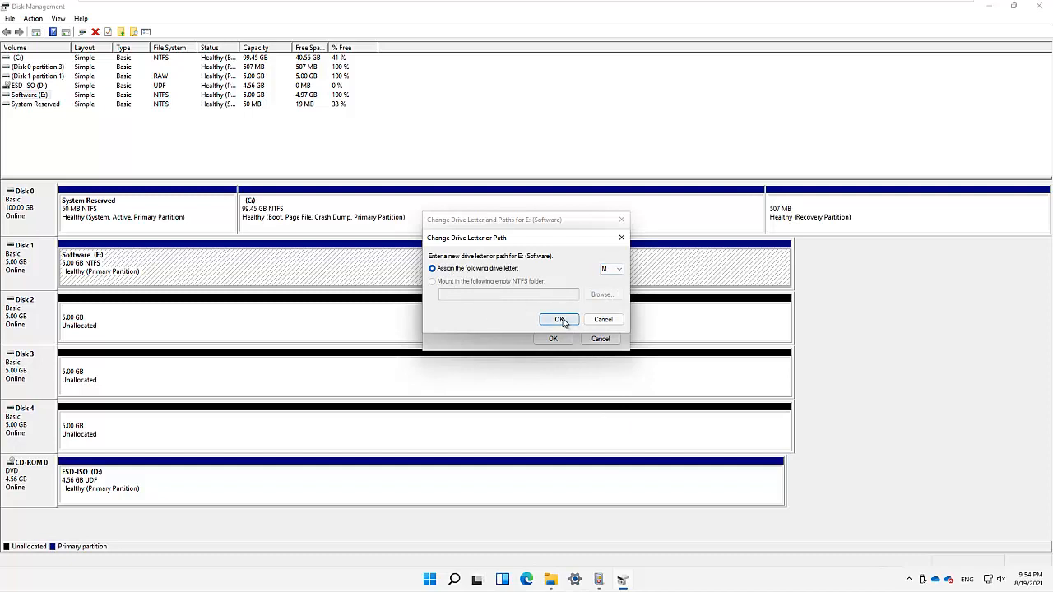
{"action": "left_click", "coordinate": [557, 320]}
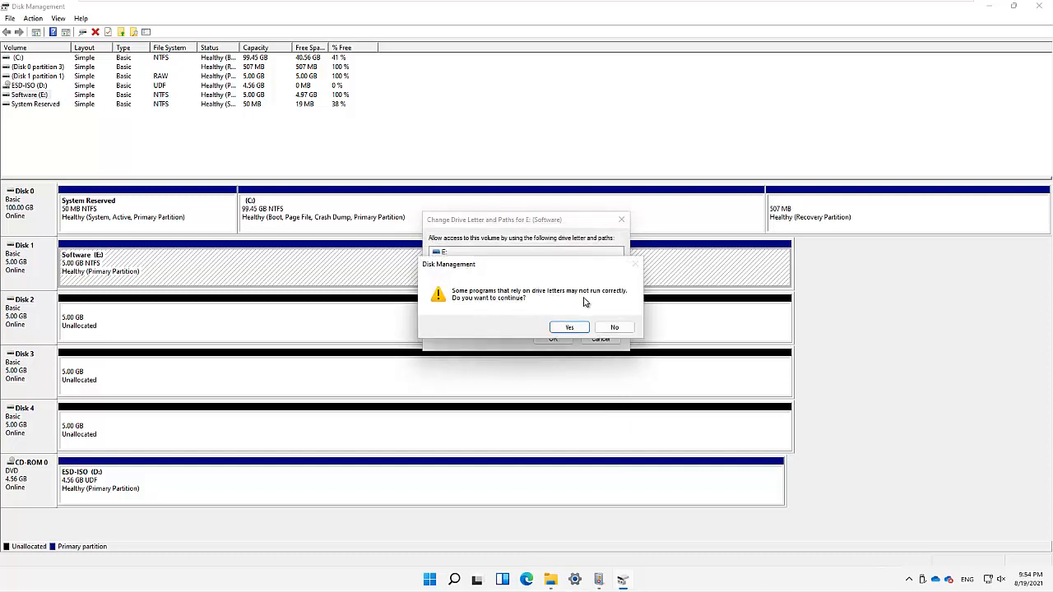
{"action": "left_click", "coordinate": [569, 327]}
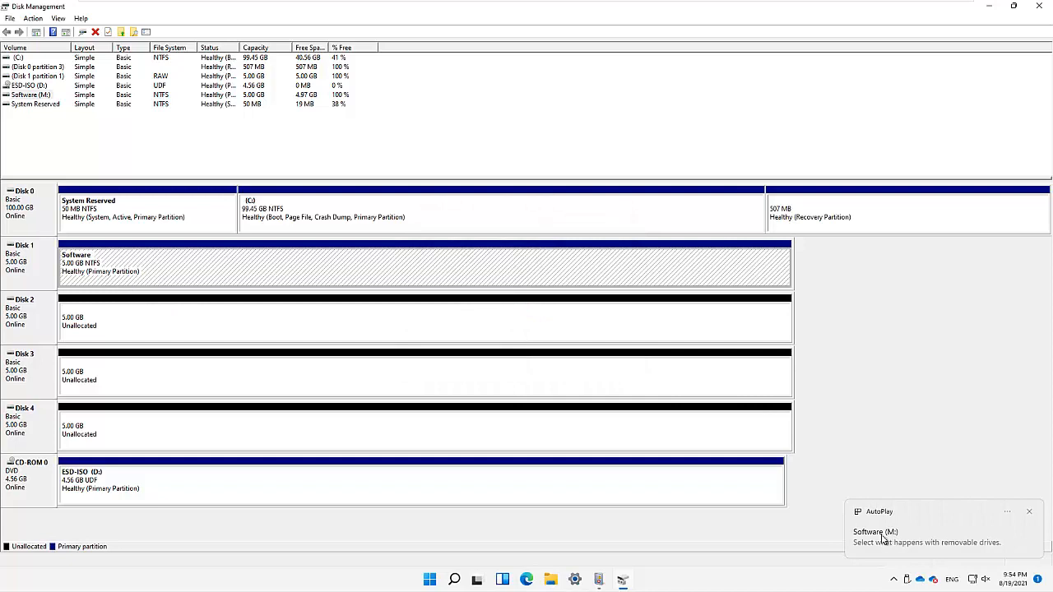
{"action": "left_click", "coordinate": [1031, 513]}
Examine which disks can be used to extend the Software (M:) volume, and cancel the Extend Volume wizard
{"action": "right_click", "coordinate": [186, 266]}
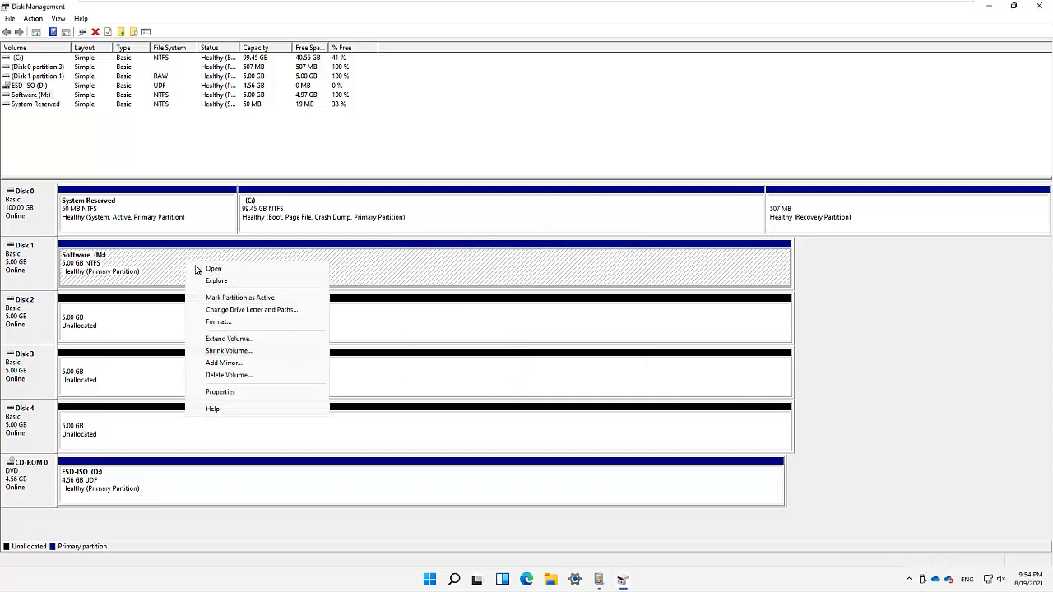
{"action": "left_click", "coordinate": [243, 341]}
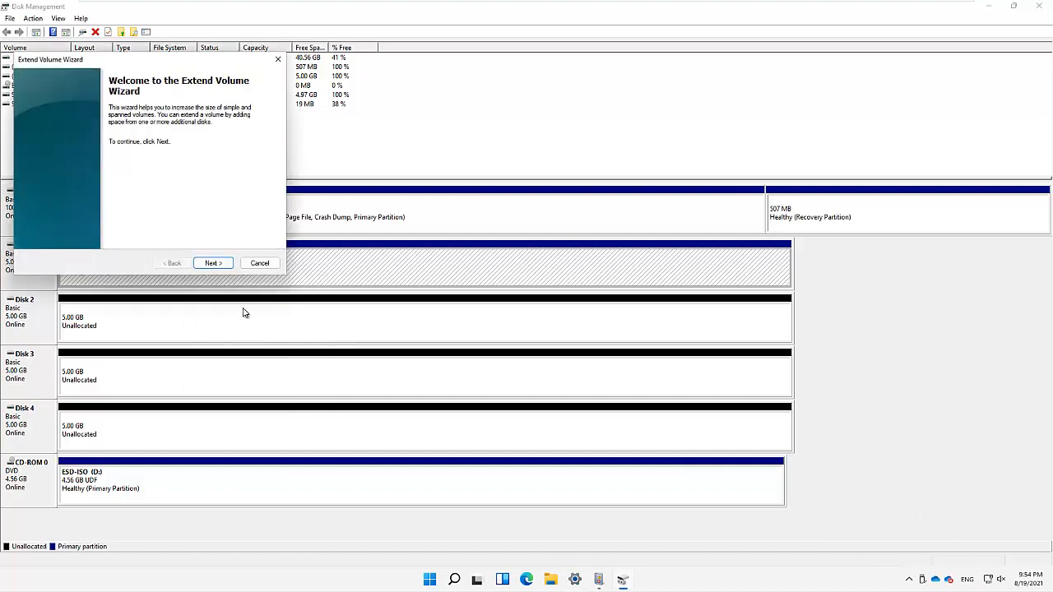
{"action": "left_click", "coordinate": [212, 263]}
{"action": "left_click", "coordinate": [84, 147]}
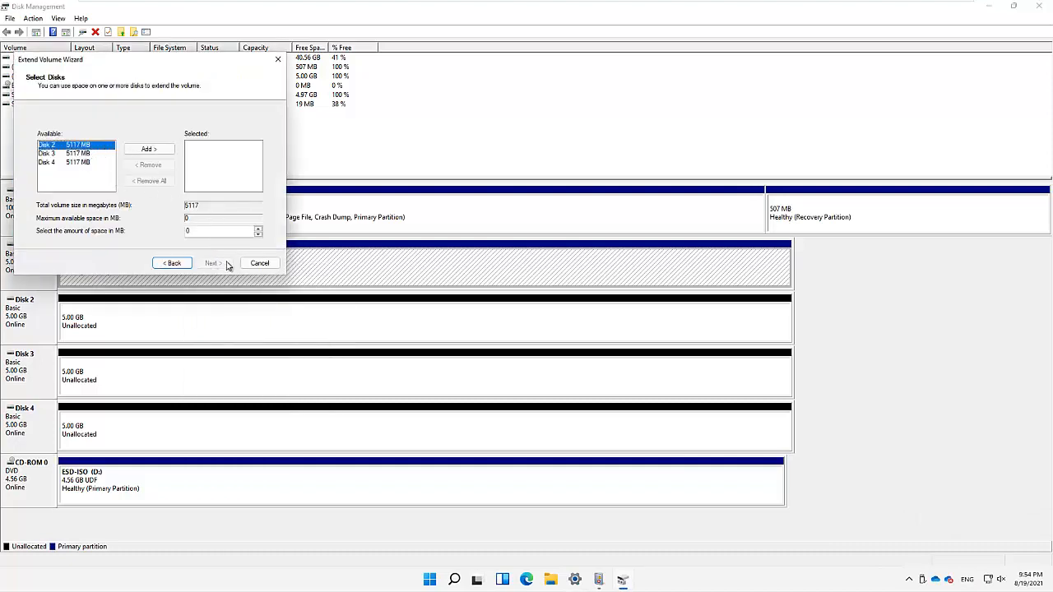
{"action": "left_click", "coordinate": [260, 263]}
Shrink the Software (M:) volume on Disk 1 by 2500 MB
{"action": "right_click", "coordinate": [249, 269]}
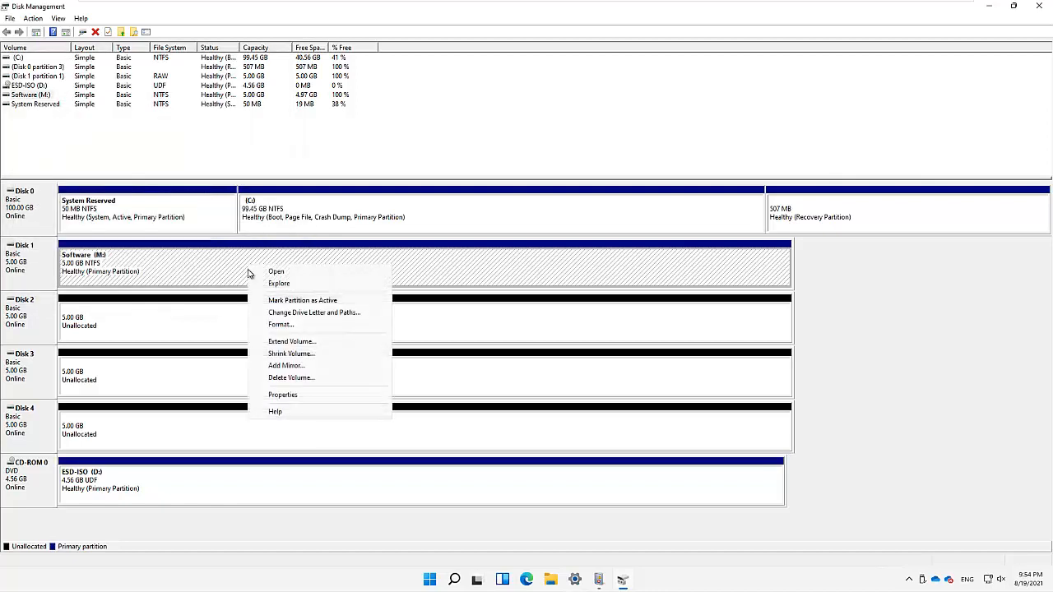
{"action": "left_click", "coordinate": [295, 354]}
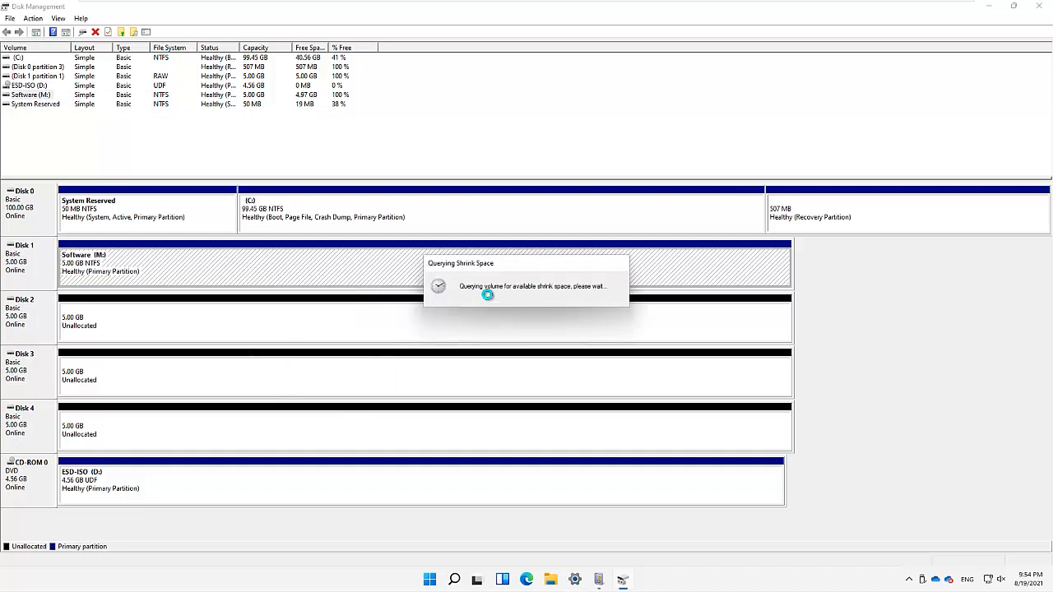
{"action": "type", "text": "2500"}
{"action": "left_click", "coordinate": [574, 353]}
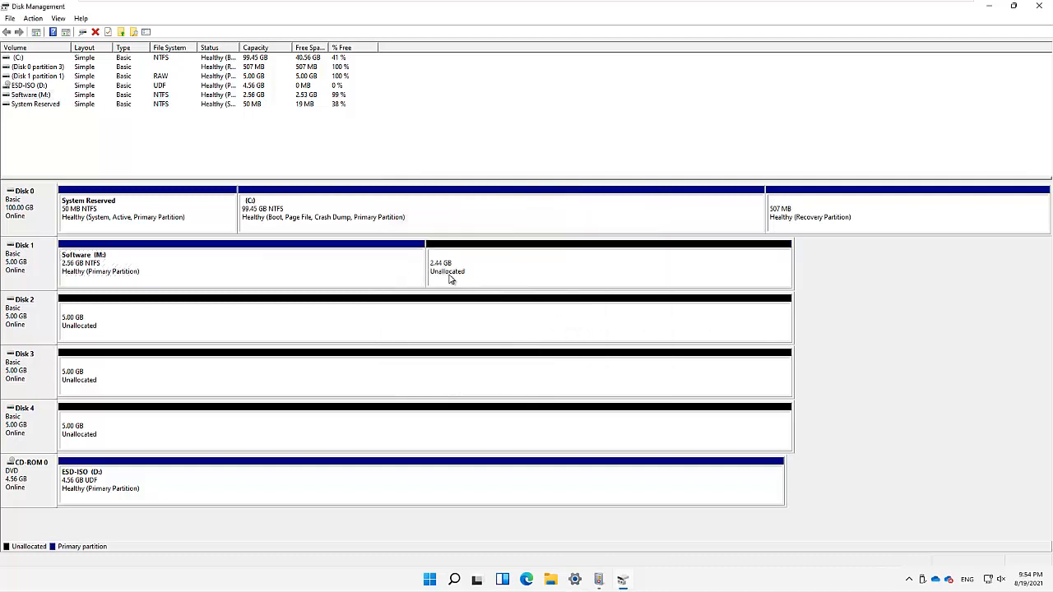
View the introduction of the New Simple Volume wizard for the unallocated space on Disk 1 and cancel it
{"action": "right_click", "coordinate": [466, 273]}
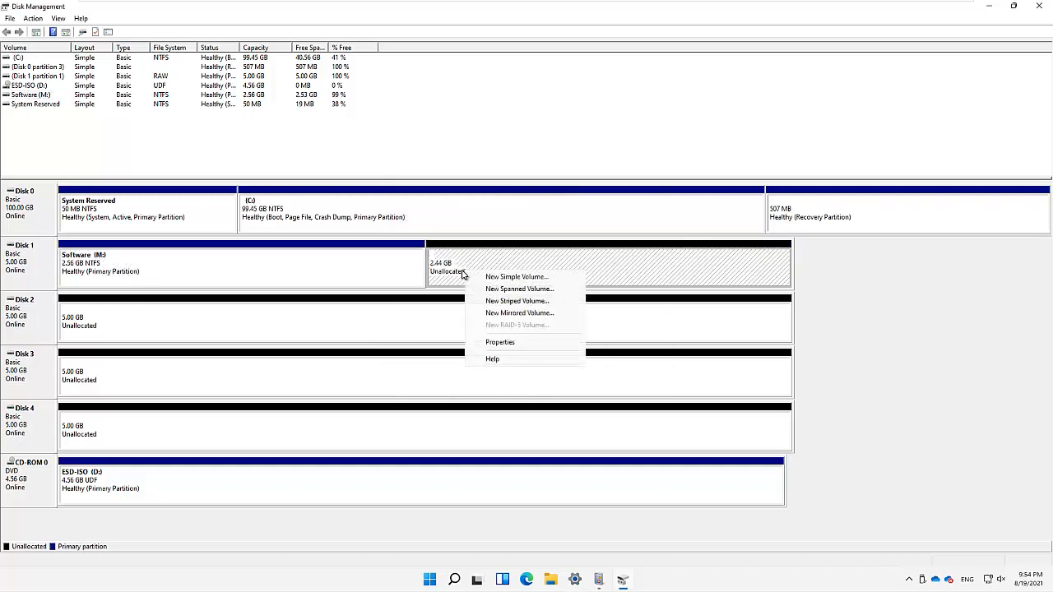
{"action": "left_click", "coordinate": [504, 277]}
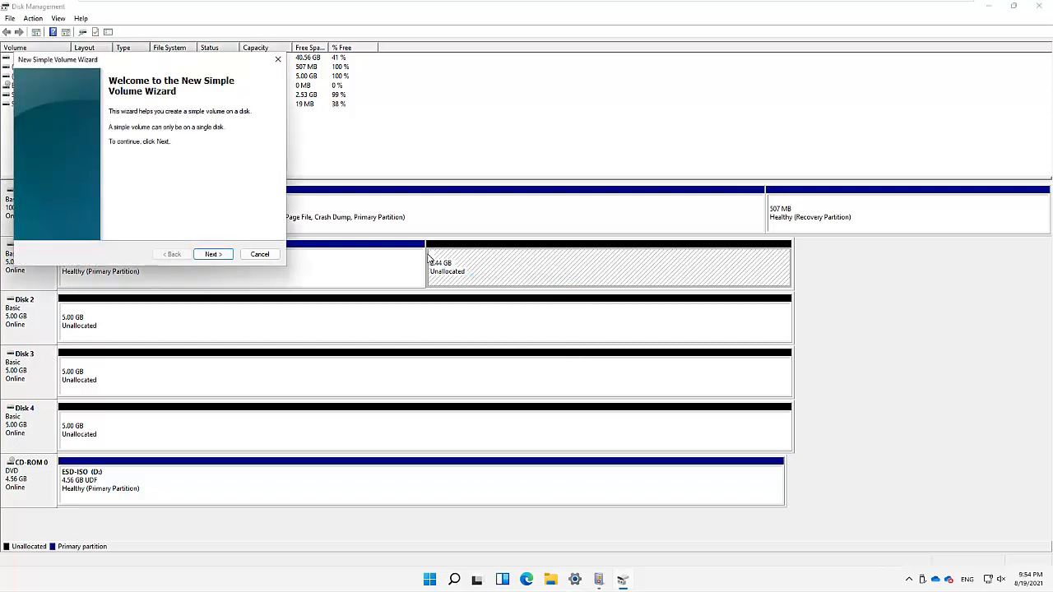
{"action": "left_click", "coordinate": [260, 255]}
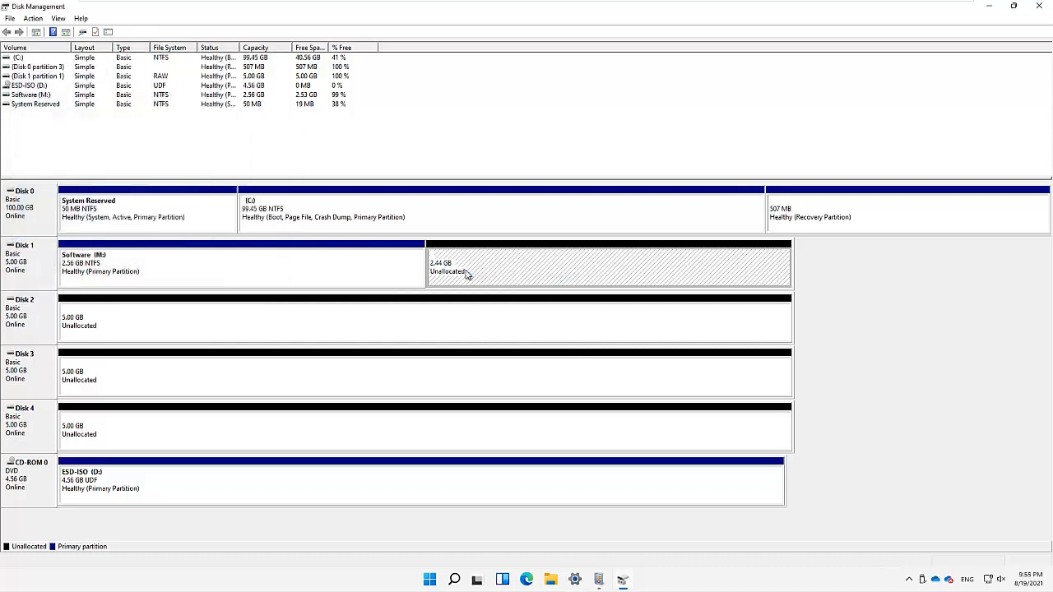
Format the Software (M:) volume as NTFS with the default allocation unit size and quick format, accepting the data erasure
{"action": "right_click", "coordinate": [321, 265]}
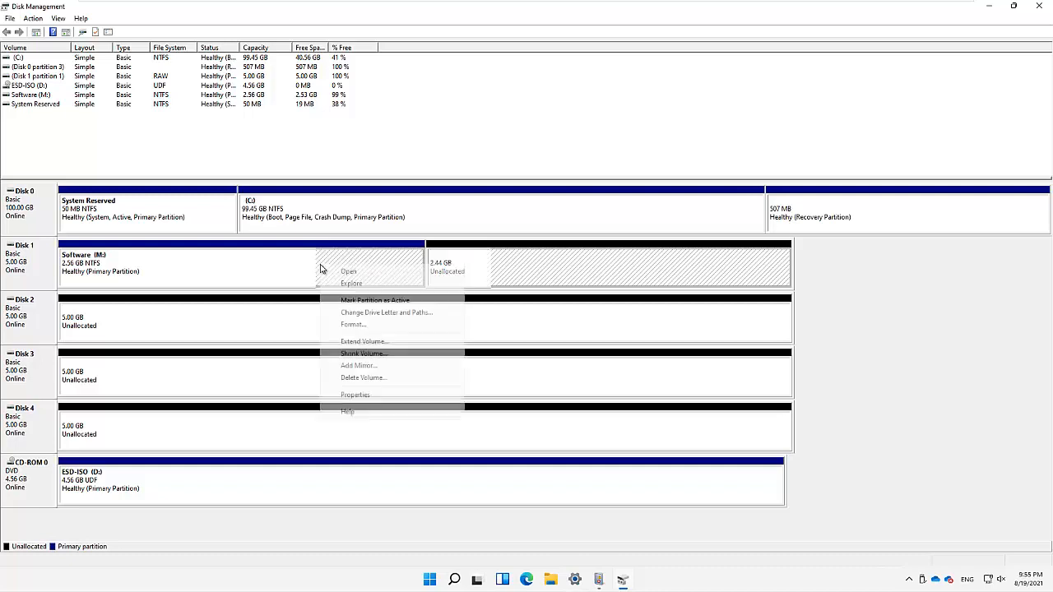
{"action": "left_click", "coordinate": [354, 324]}
{"action": "left_click", "coordinate": [542, 263]}
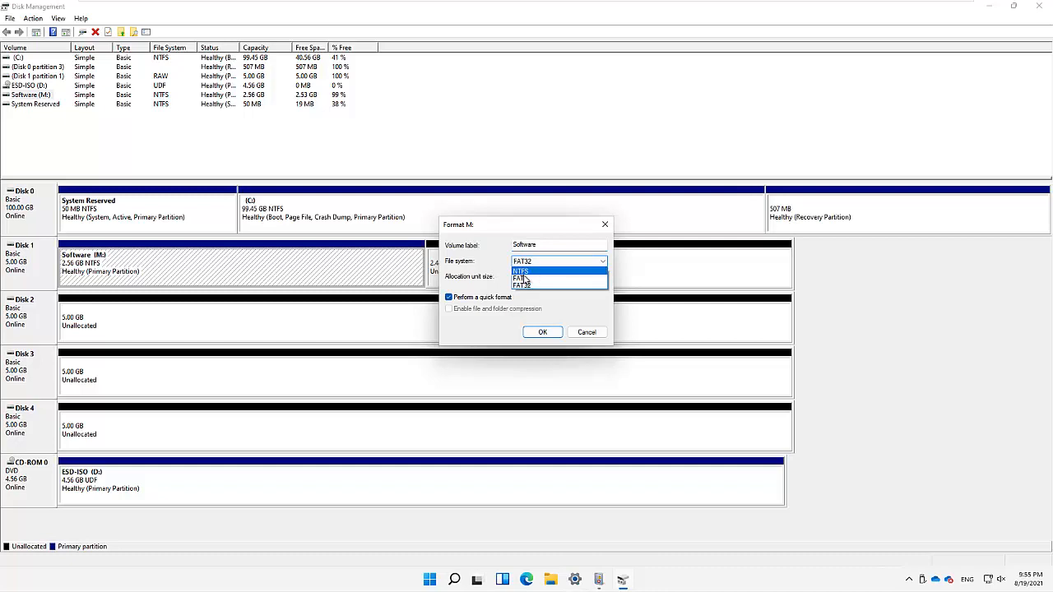
{"action": "left_click", "coordinate": [521, 272]}
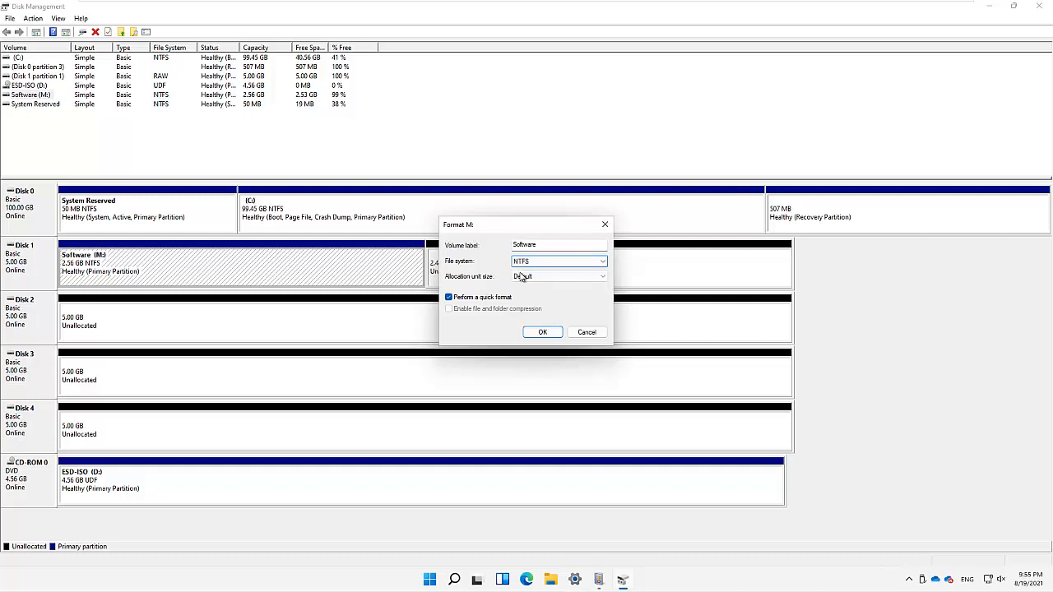
{"action": "left_click", "coordinate": [529, 278]}
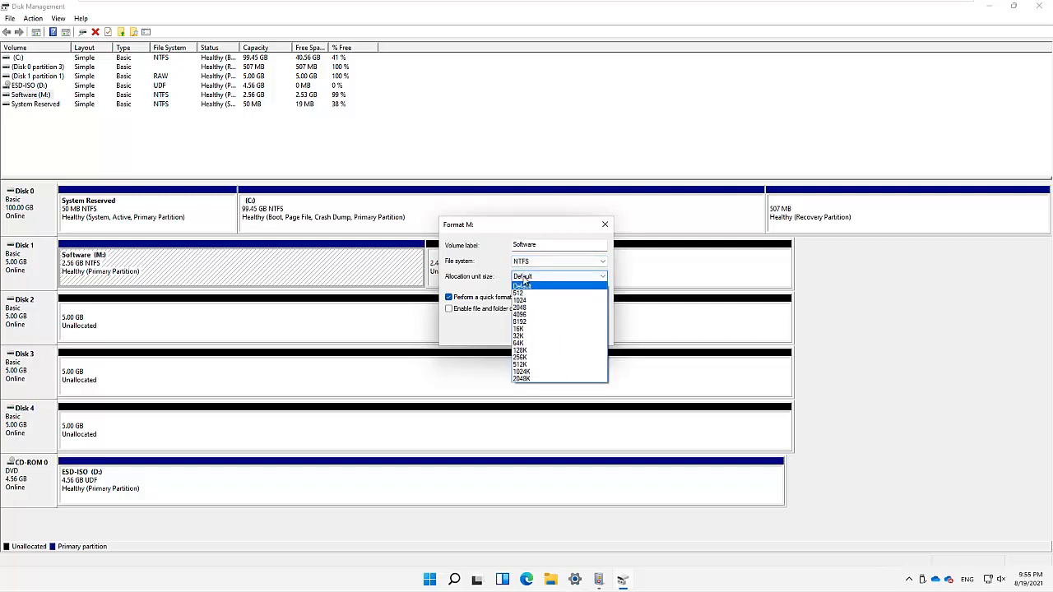
{"action": "left_click", "coordinate": [469, 279]}
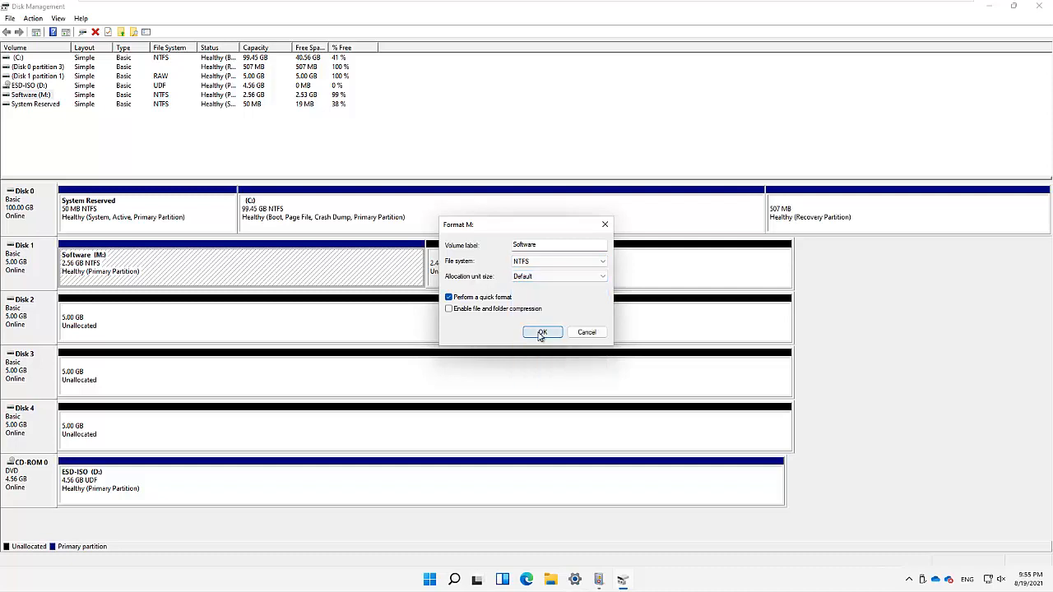
{"action": "left_click", "coordinate": [543, 332]}
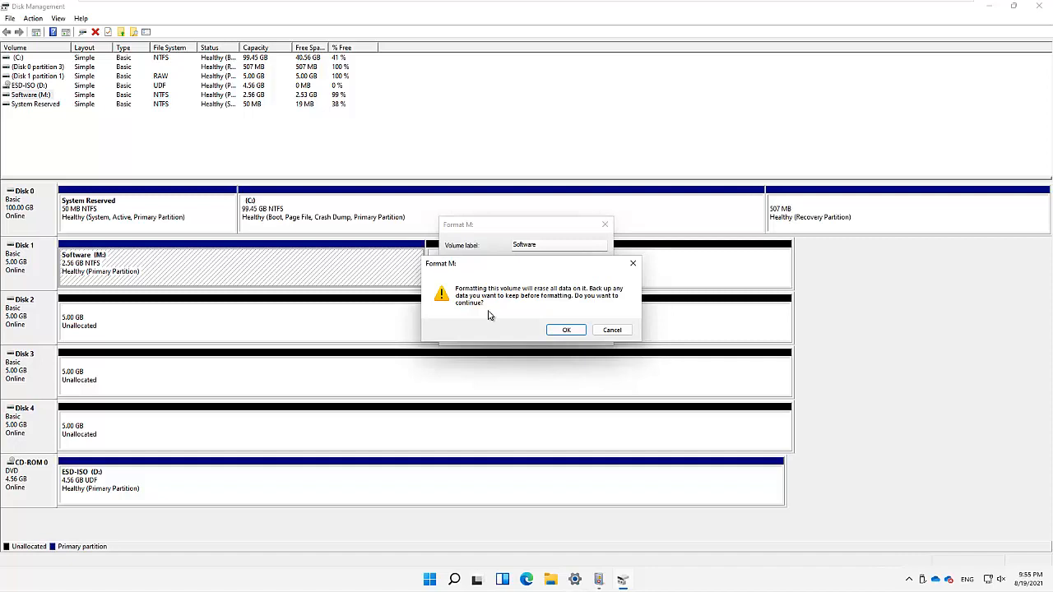
{"action": "left_click", "coordinate": [564, 330]}
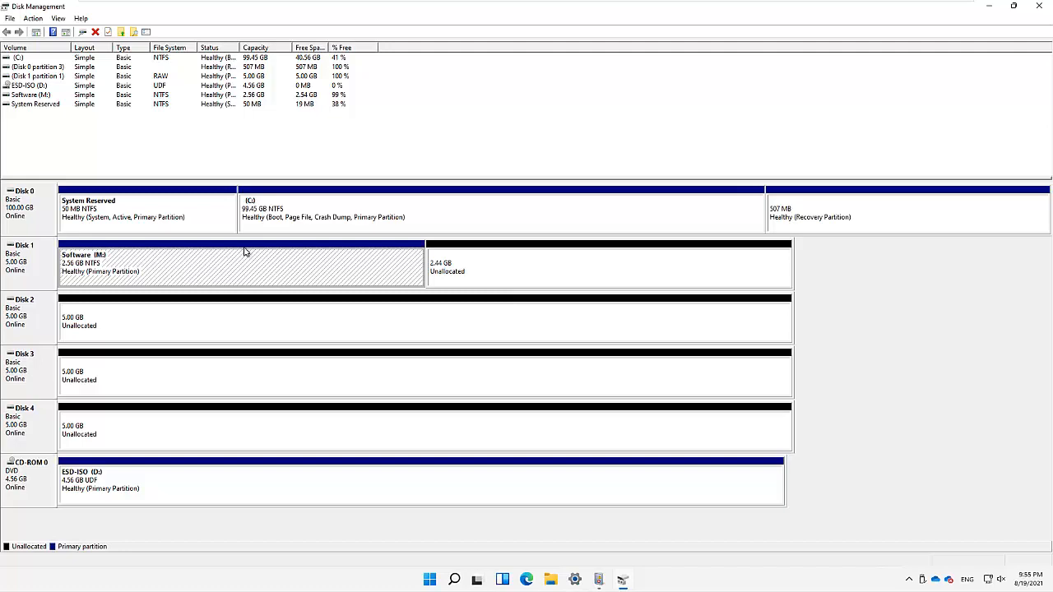
Check the contents of the Software (M:) drive in a maximized File Explorer window, and minimize the window
{"action": "left_click", "coordinate": [551, 580]}
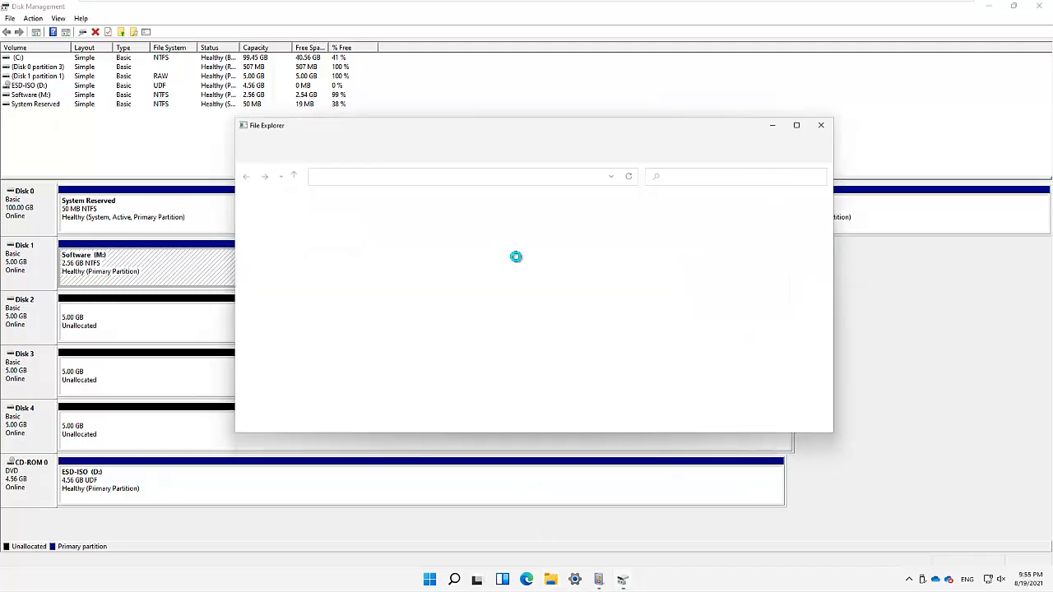
{"action": "left_click", "coordinate": [805, 122]}
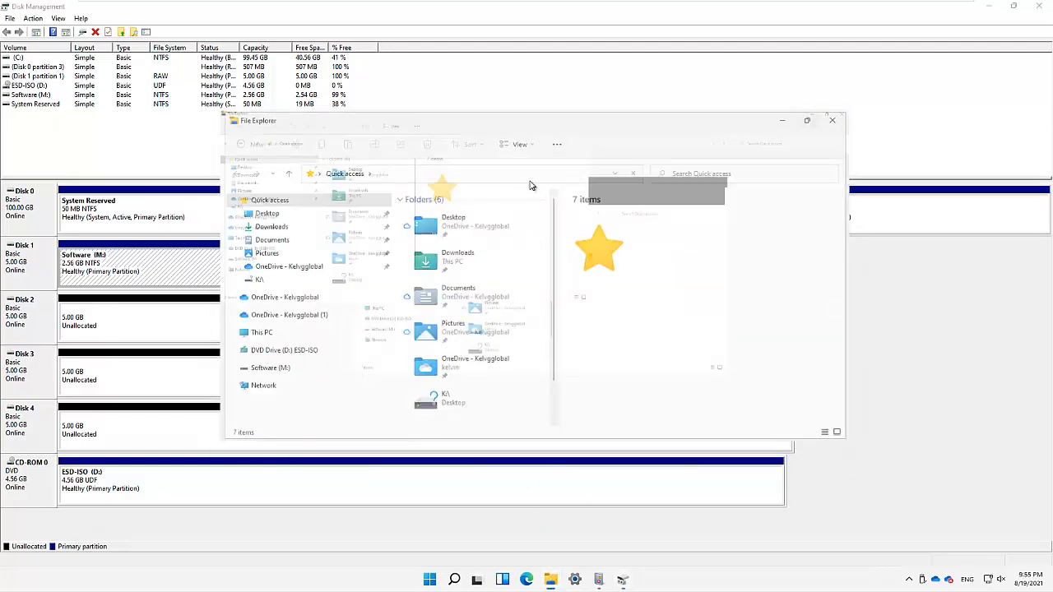
{"action": "left_click", "coordinate": [57, 217]}
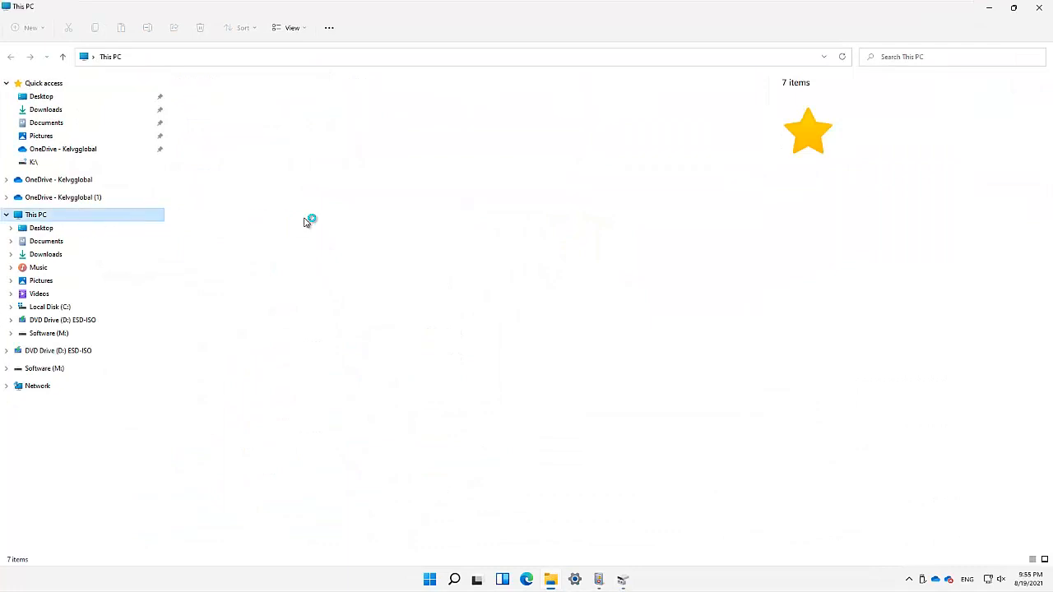
{"action": "left_click", "coordinate": [559, 188]}
{"action": "double_click", "coordinate": [558, 189]}
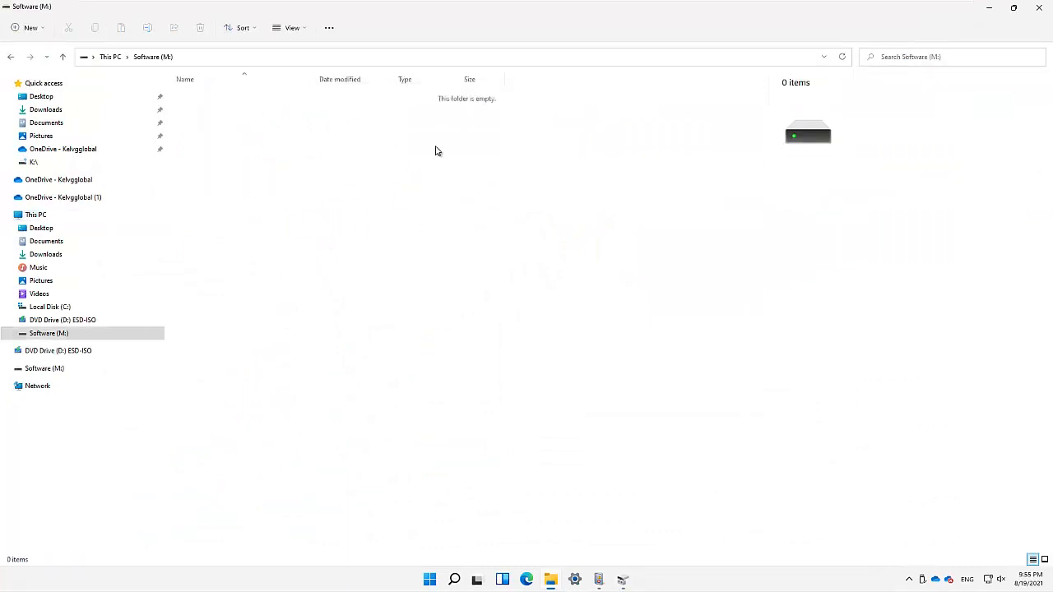
{"action": "left_click", "coordinate": [991, 10]}
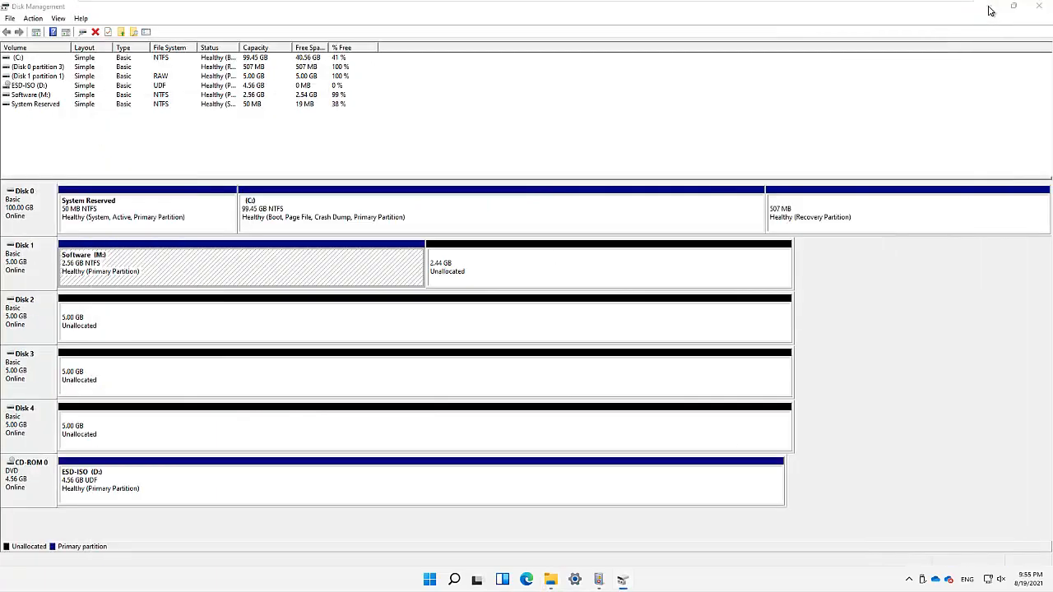
Minimize Disk Management, check the contents of the Recycle Bin from the desktop, and close its window
{"action": "left_click", "coordinate": [989, 9]}
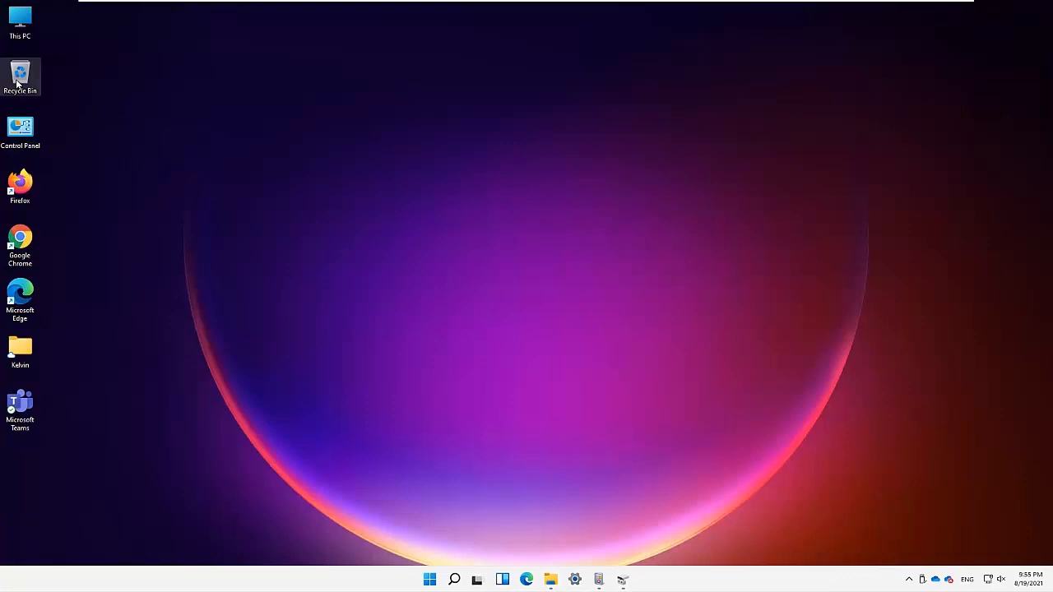
{"action": "double_click", "coordinate": [18, 76]}
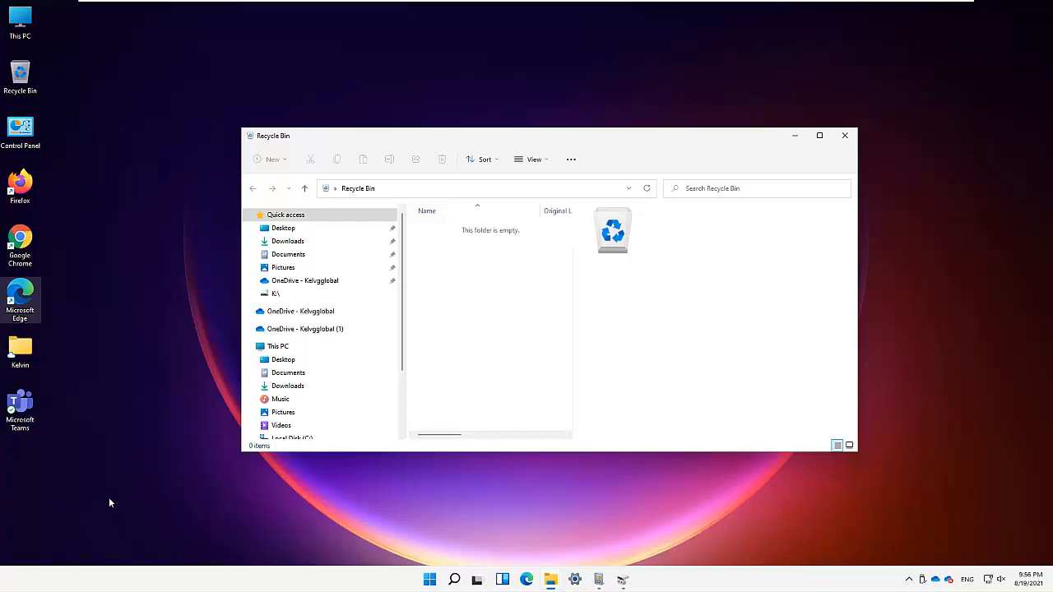
{"action": "left_click", "coordinate": [845, 135]}
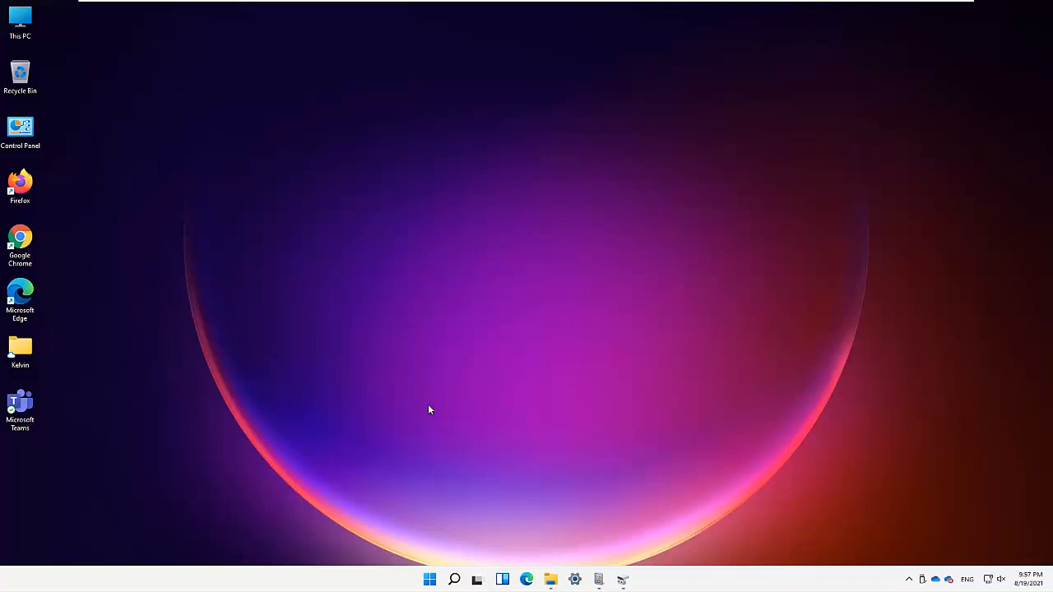
Switch to Settings, open the Display page of System, and view the available scale options without choosing a different one
{"action": "left_click", "coordinate": [576, 580]}
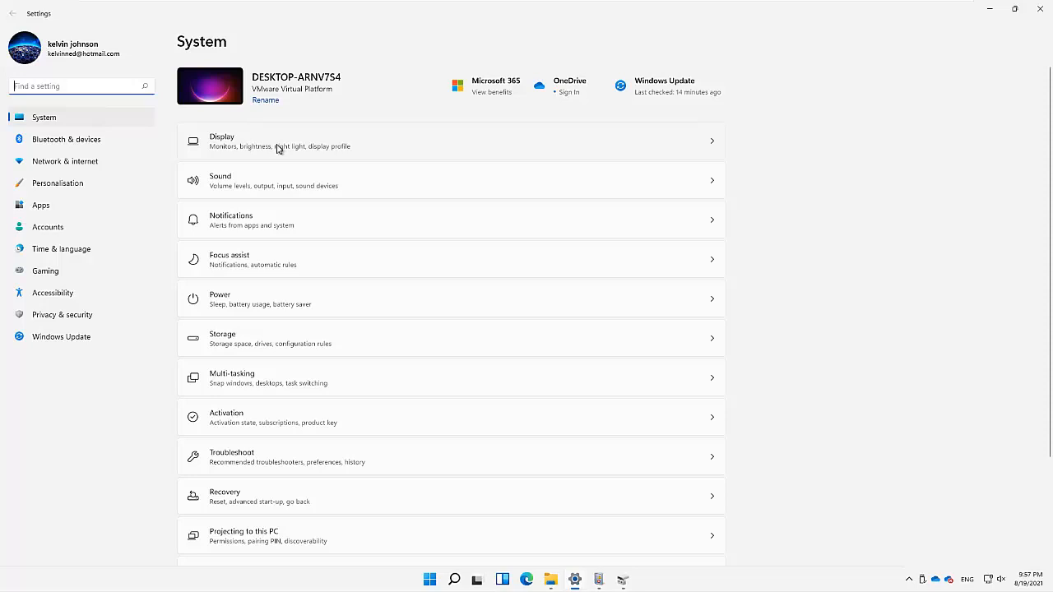
{"action": "left_click", "coordinate": [317, 156]}
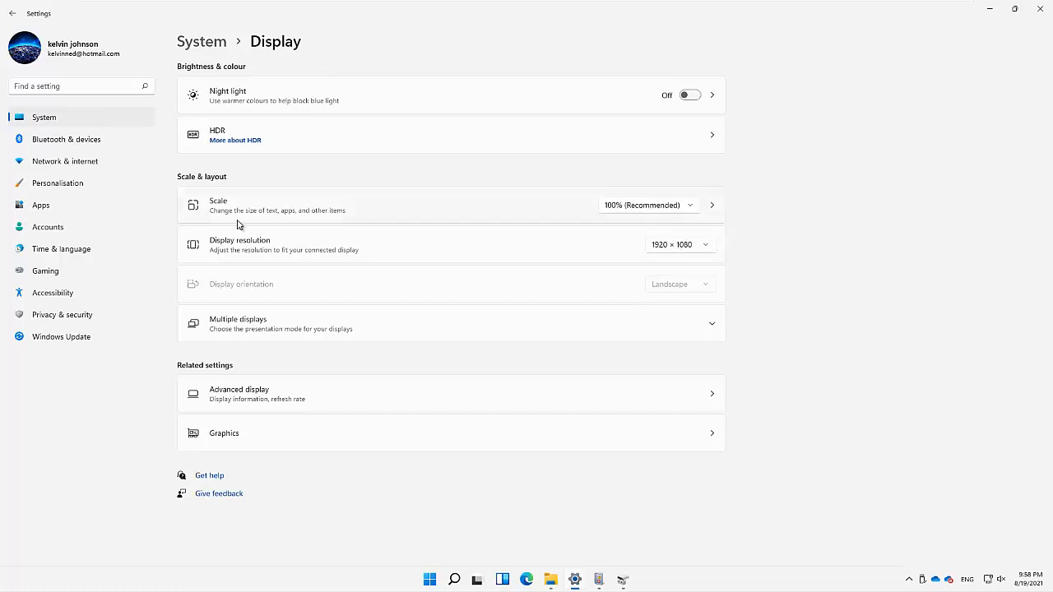
{"action": "left_click", "coordinate": [659, 206]}
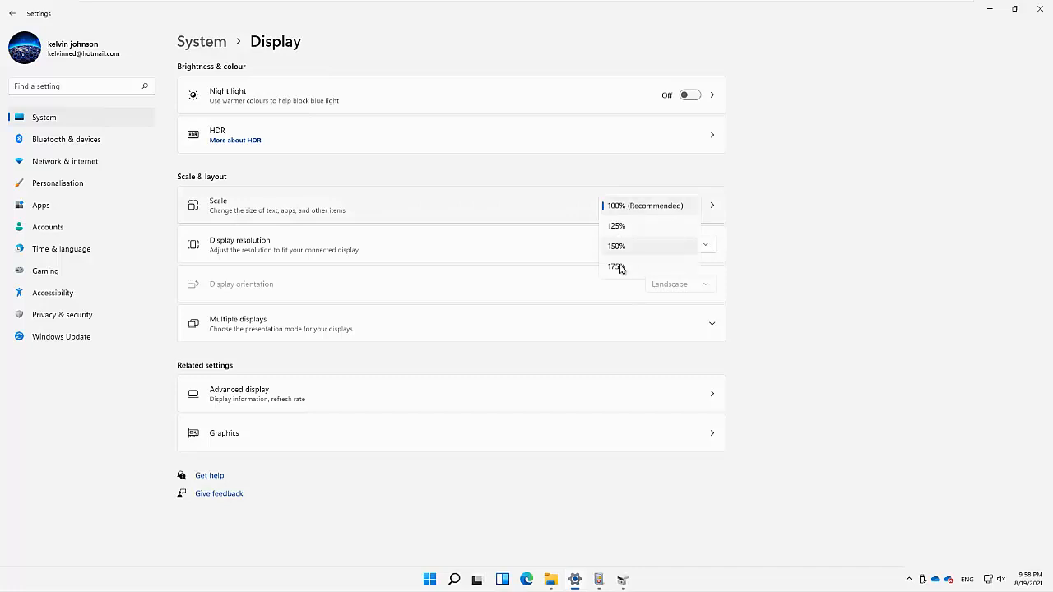
{"action": "left_click", "coordinate": [841, 231]}
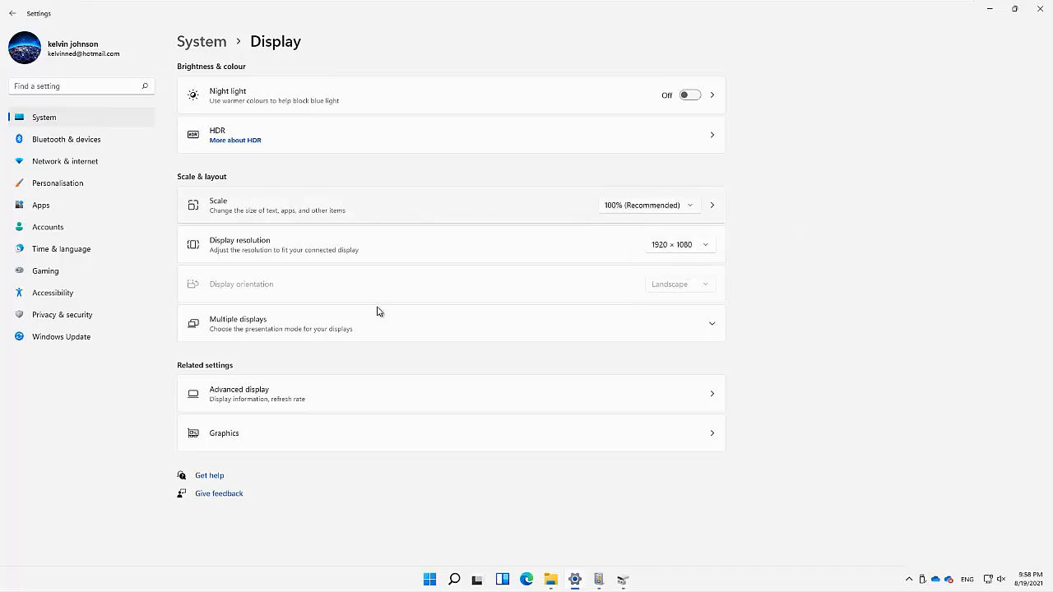
Open the Display page of the two-monitor PC, identify the connected monitors, and expand the Multiple displays options
{"action": "left_click", "coordinate": [254, 326]}
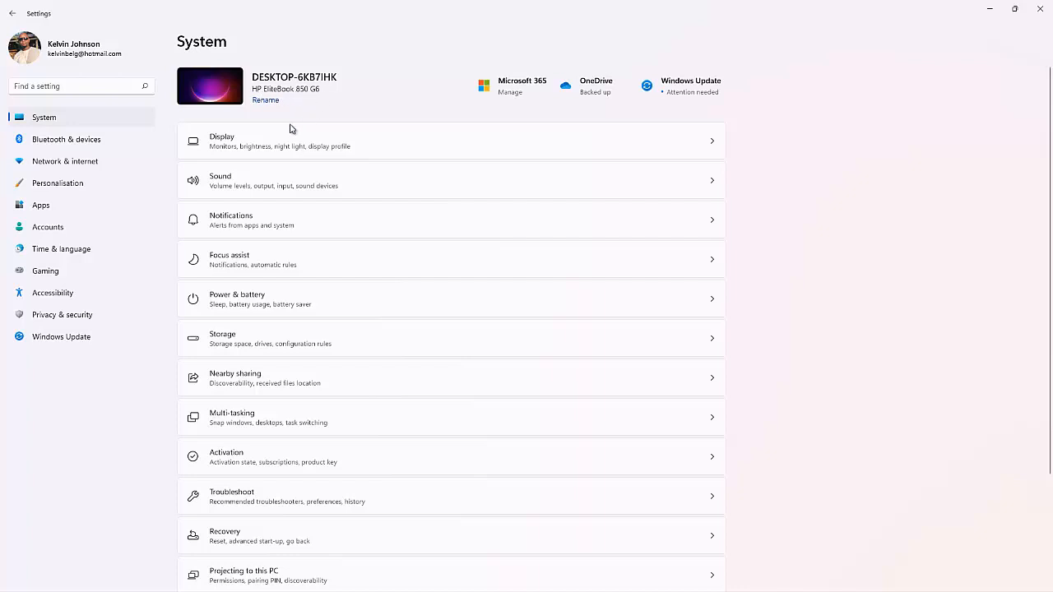
{"action": "left_click", "coordinate": [252, 149]}
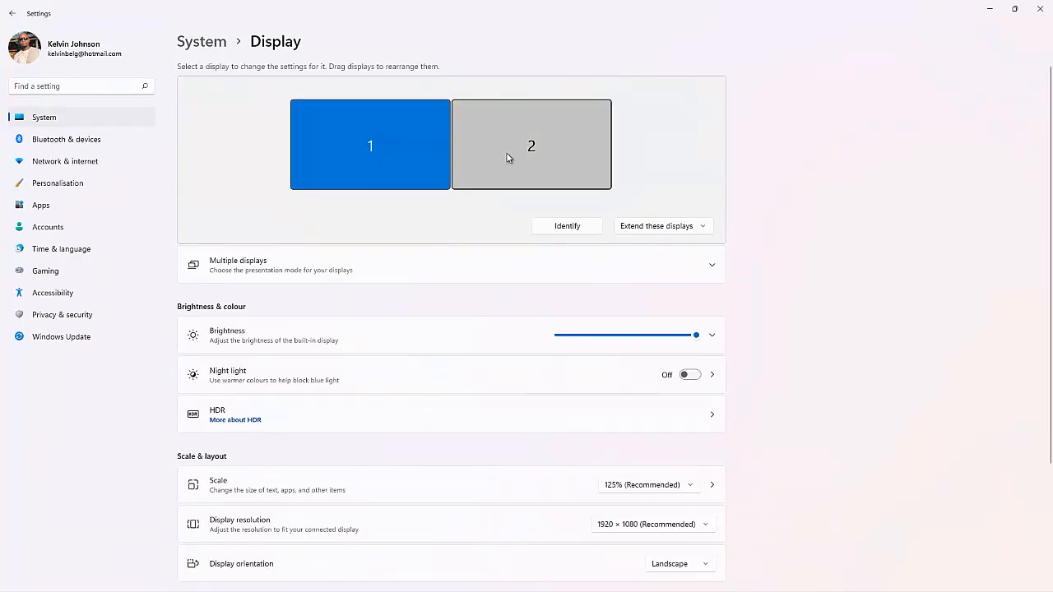
{"action": "left_click", "coordinate": [564, 227]}
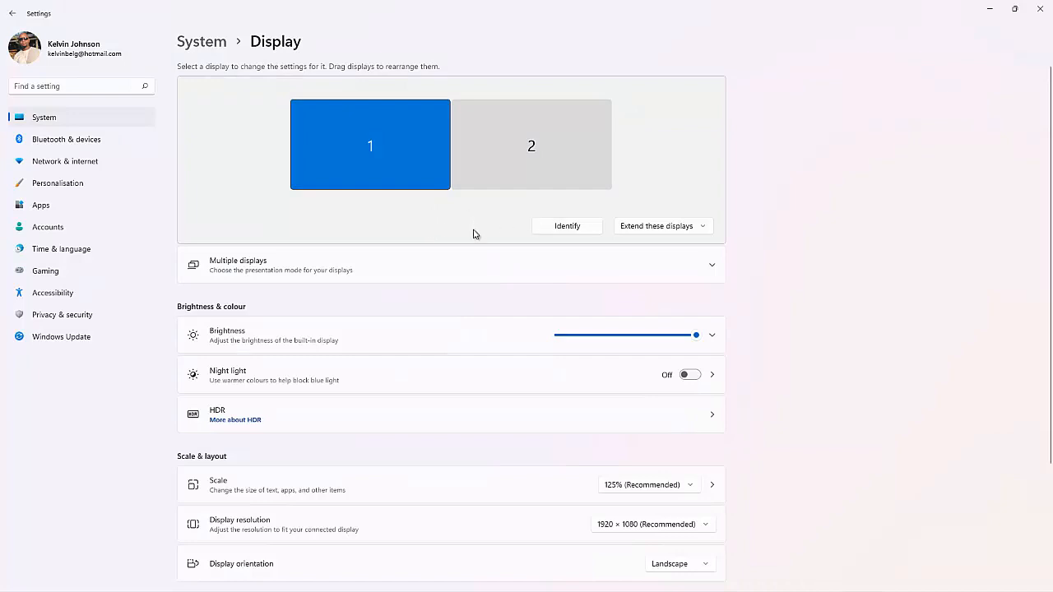
{"action": "left_click", "coordinate": [712, 269]}
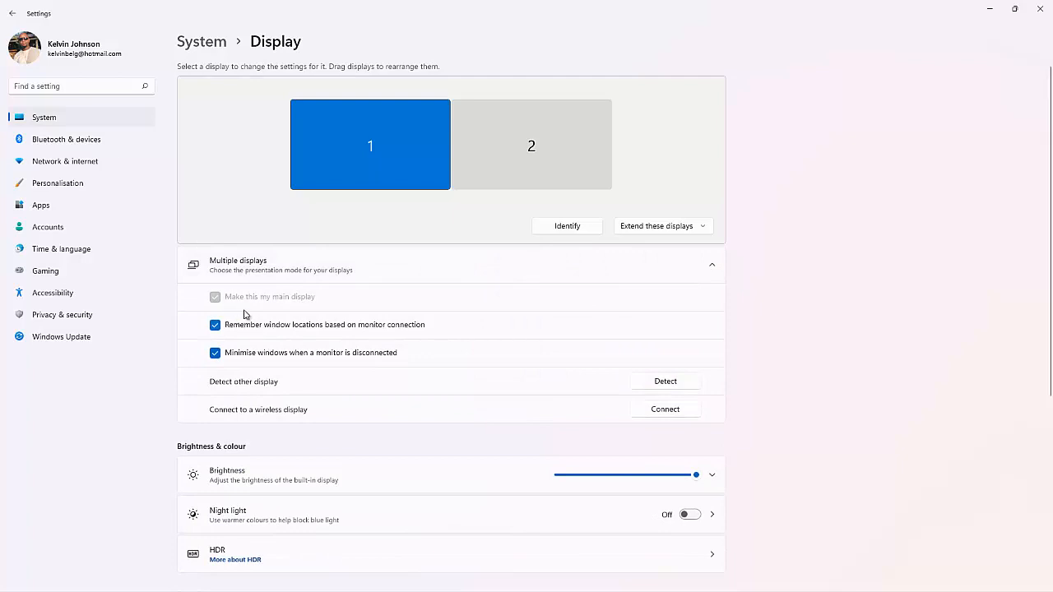
Compare the Multiple displays options of display 2 and display 1, and run detection of other displays
{"action": "left_click", "coordinate": [522, 156]}
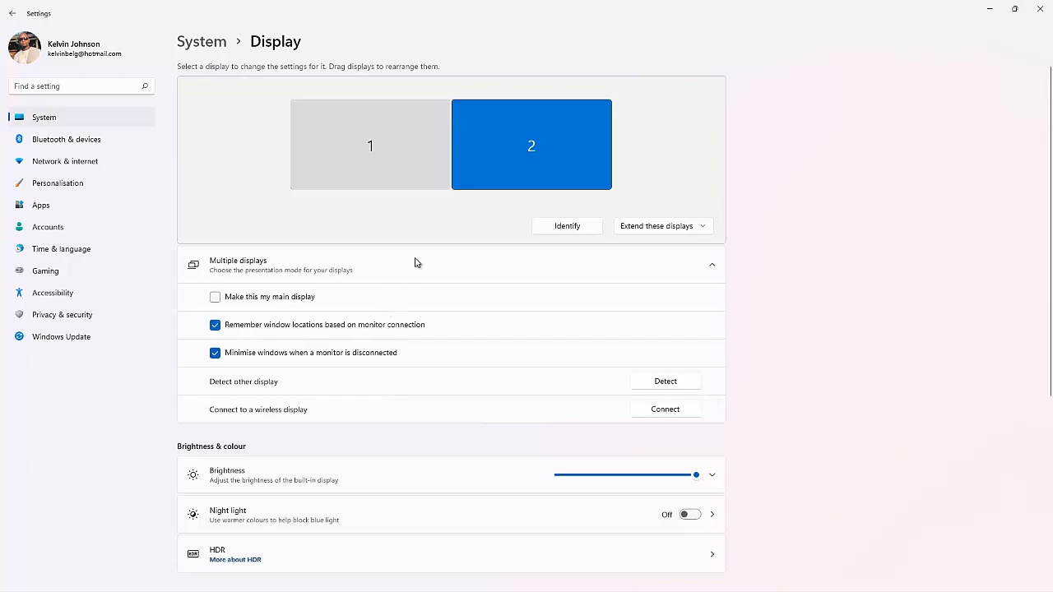
{"action": "left_click", "coordinate": [373, 165]}
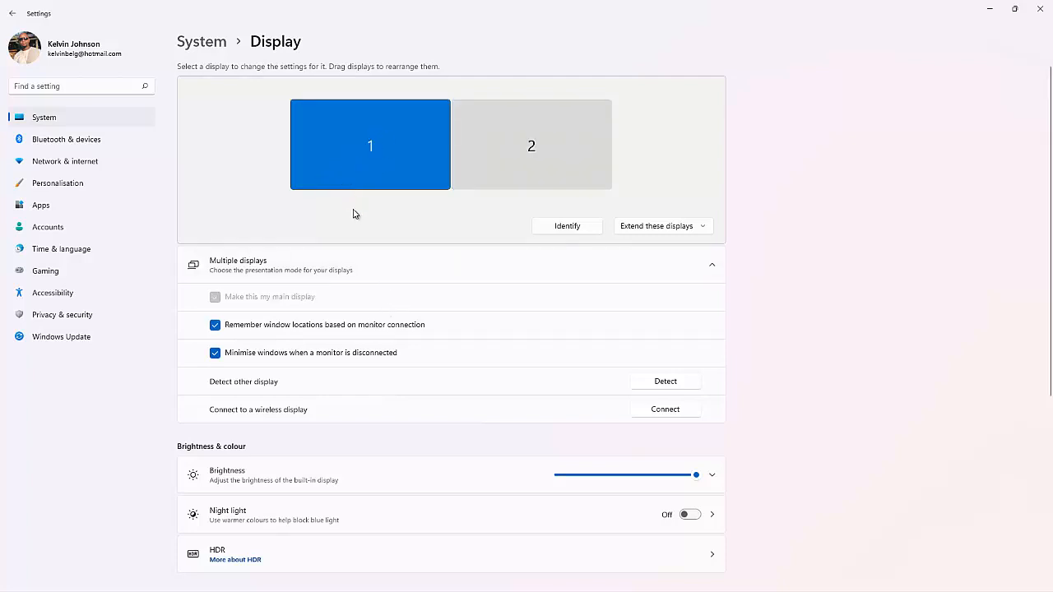
{"action": "scroll", "coordinate": [442, 335], "scroll_direction": "down", "scroll_amount": 3}
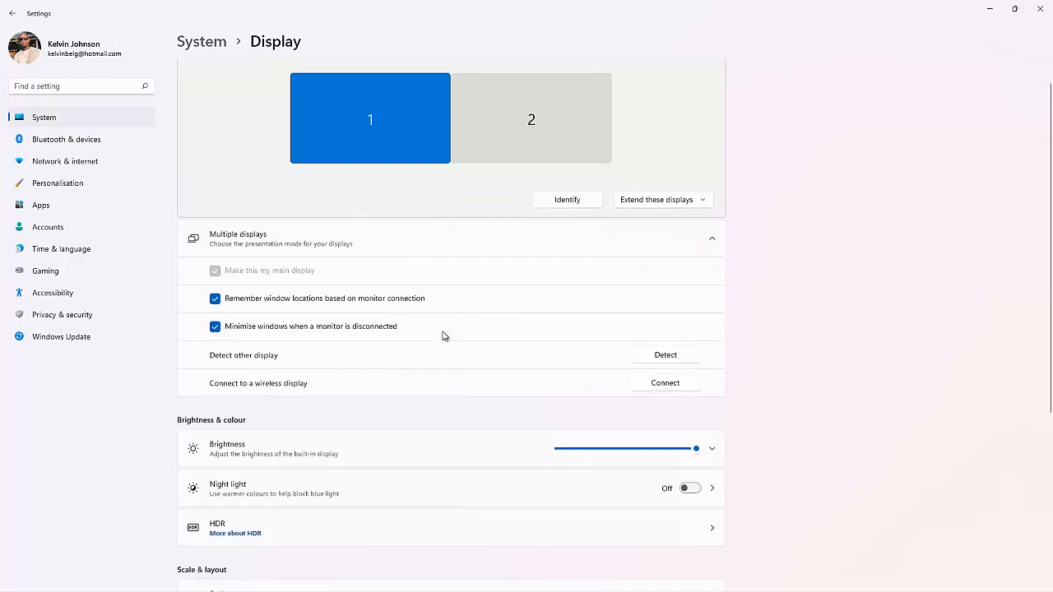
{"action": "left_click", "coordinate": [663, 142]}
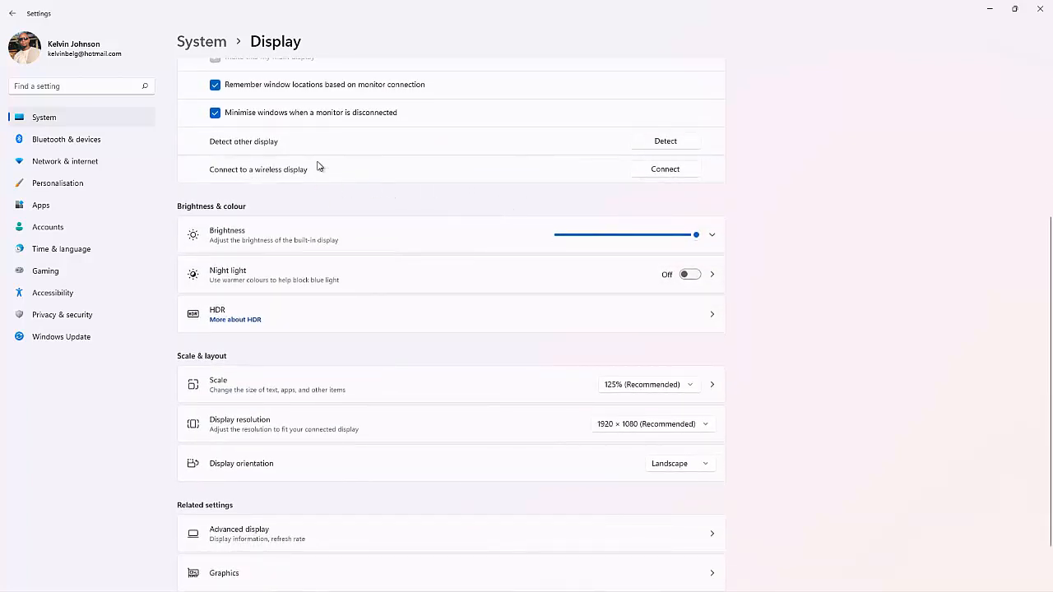
Move display 2 to the opposite side of display 1 in the arrangement, without applying the new order
{"action": "scroll", "coordinate": [345, 155], "scroll_direction": "up", "scroll_amount": 2}
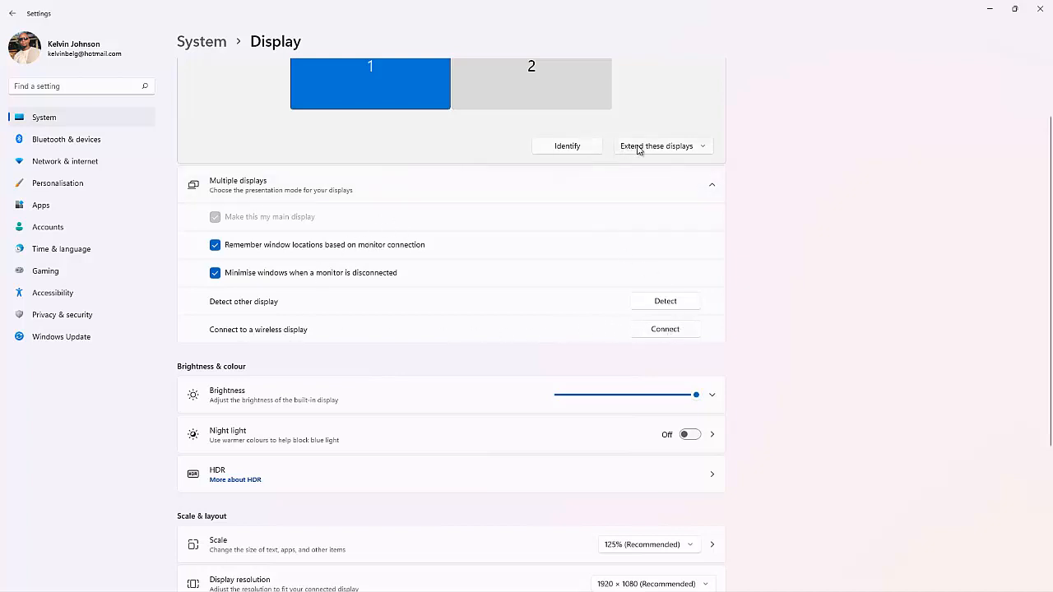
{"action": "scroll", "coordinate": [691, 153], "scroll_direction": "up", "scroll_amount": 2}
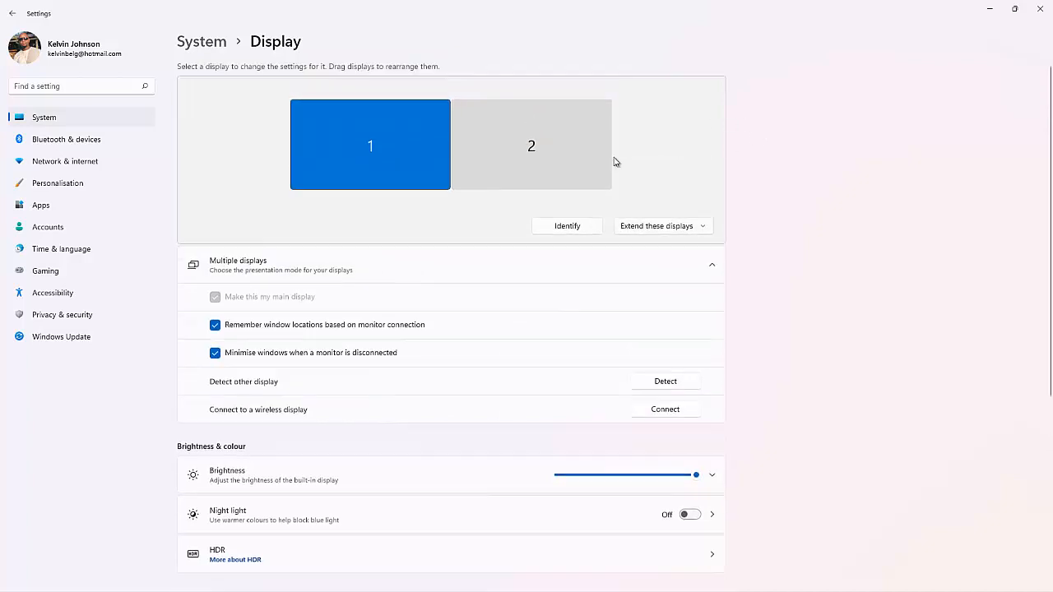
{"action": "left_click_drag", "start_coordinate": [508, 153], "coordinate": [309, 150]}
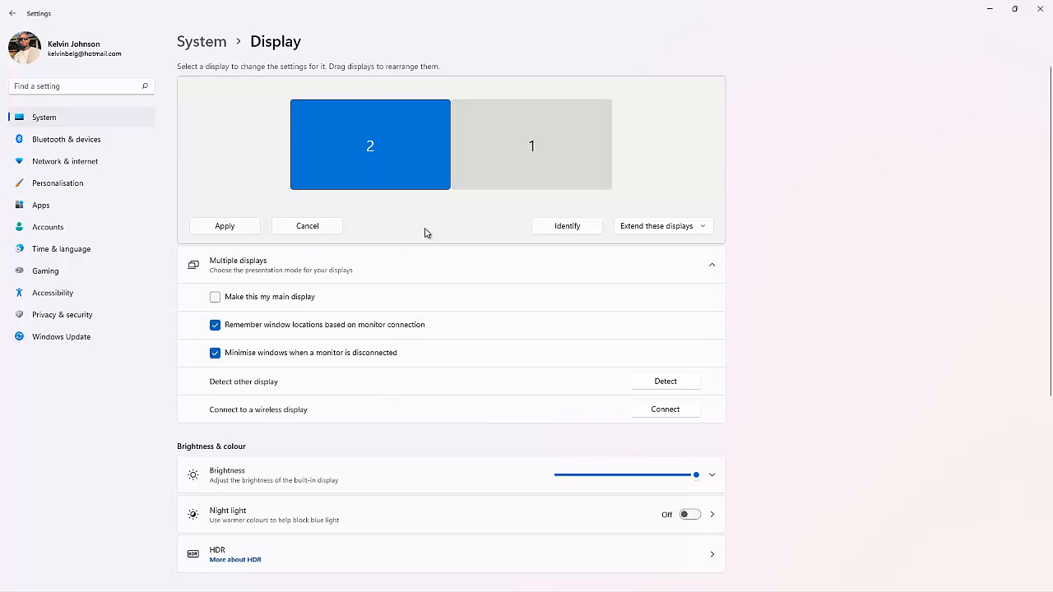
View the available resolutions for display 2 without choosing a different one
{"action": "scroll", "coordinate": [426, 229], "scroll_direction": "down", "scroll_amount": 2}
{"action": "scroll", "coordinate": [426, 227], "scroll_direction": "down", "scroll_amount": 2}
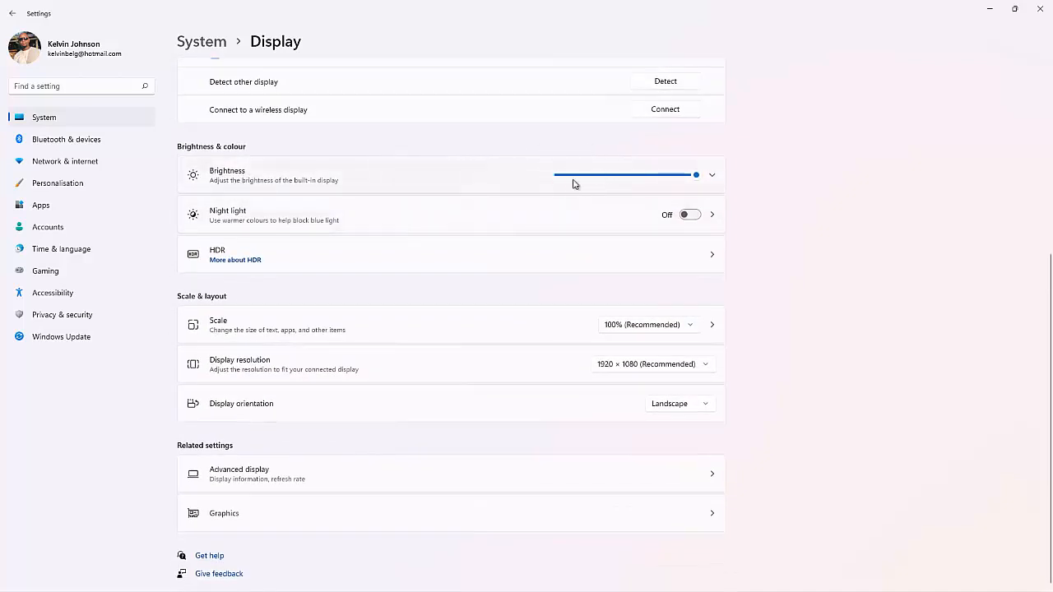
{"action": "left_click", "coordinate": [658, 372]}
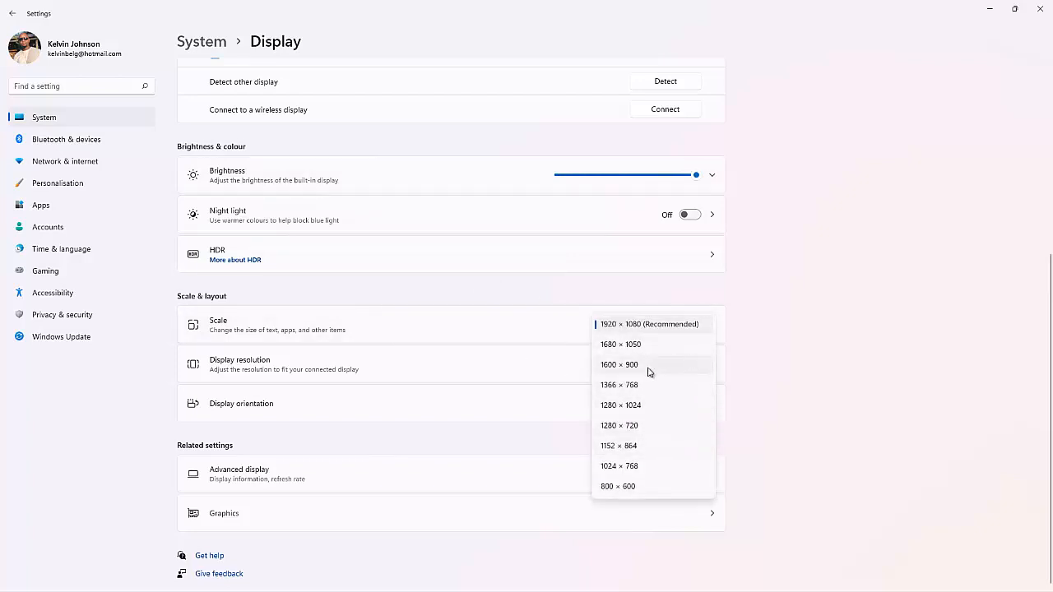
{"action": "left_click", "coordinate": [808, 254]}
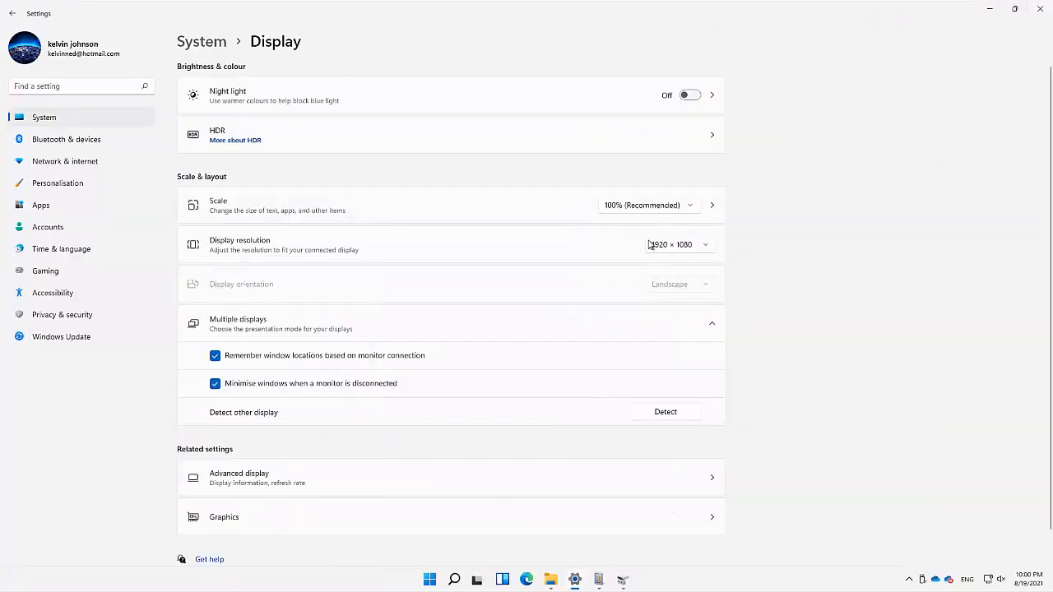
View the scale options and look through the full resolution list of the single-display machine without changing either
{"action": "left_click", "coordinate": [683, 205]}
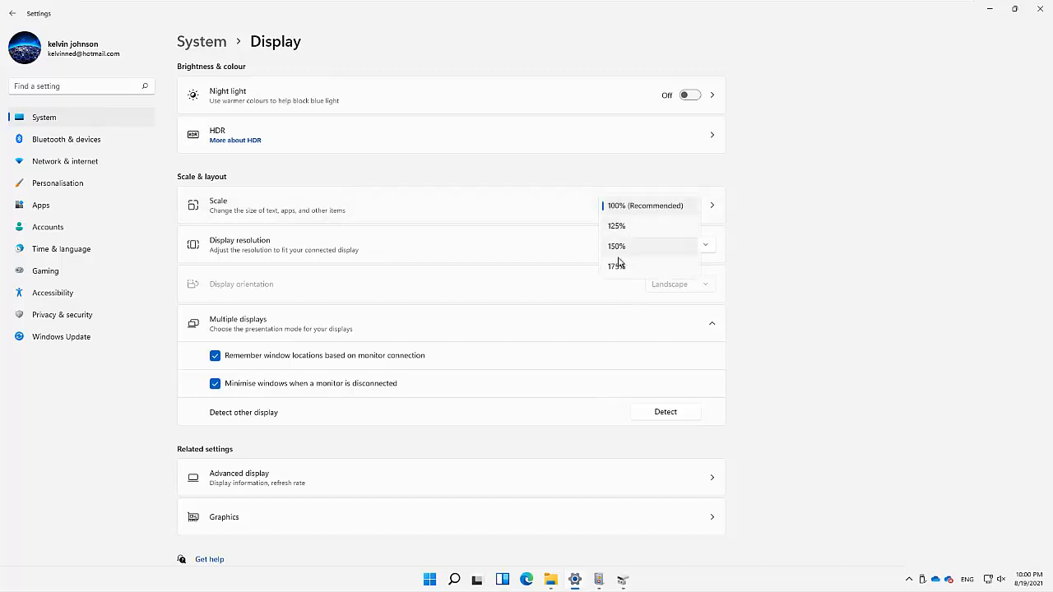
{"action": "left_click", "coordinate": [795, 227]}
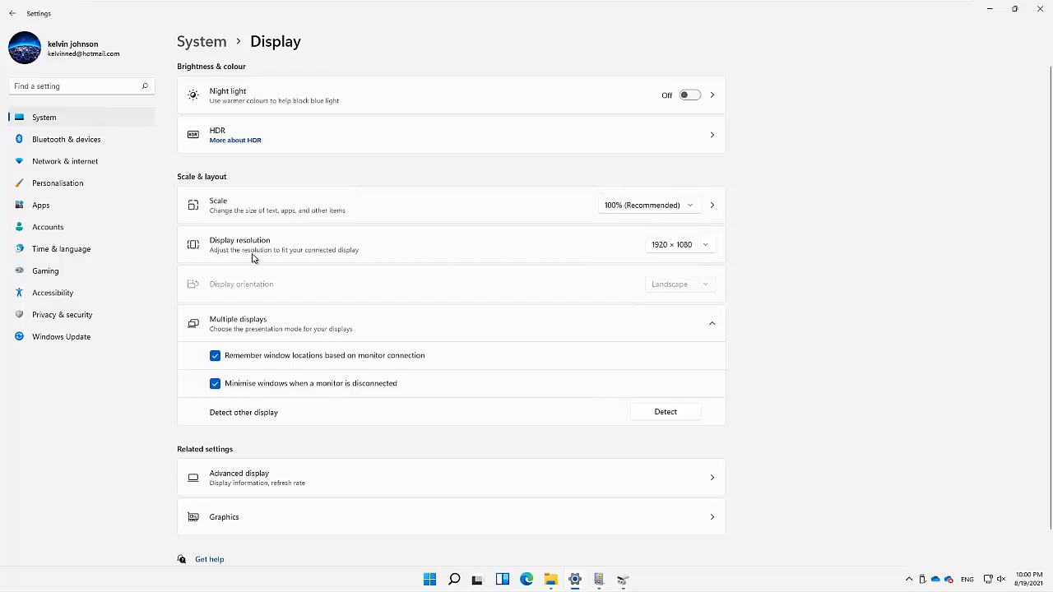
{"action": "left_click", "coordinate": [700, 245]}
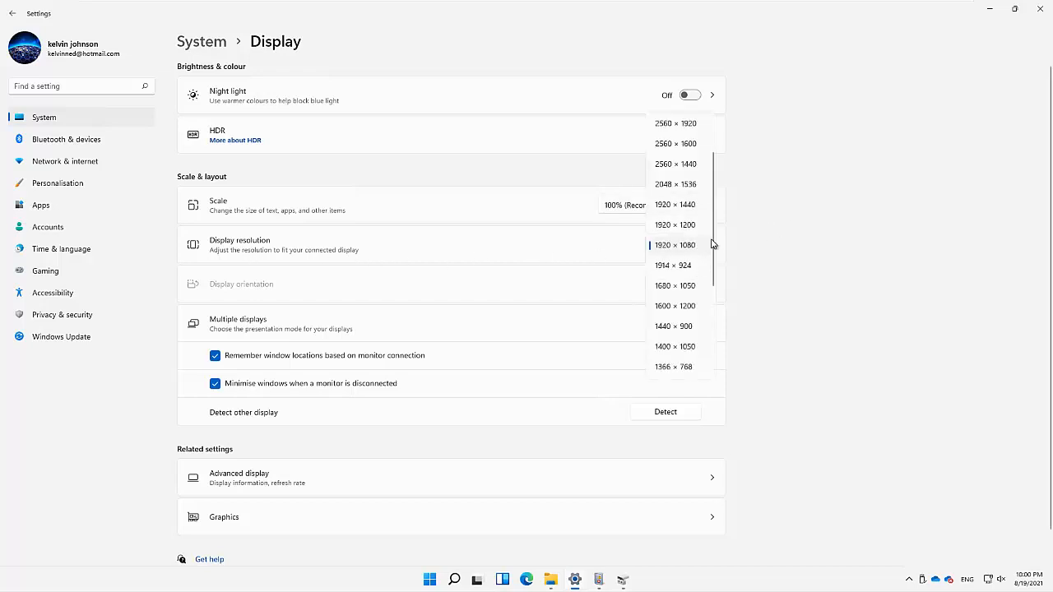
{"action": "scroll", "coordinate": [716, 243], "scroll_direction": "down", "scroll_amount": 5}
{"action": "scroll", "coordinate": [719, 188], "scroll_direction": "up", "scroll_amount": 8}
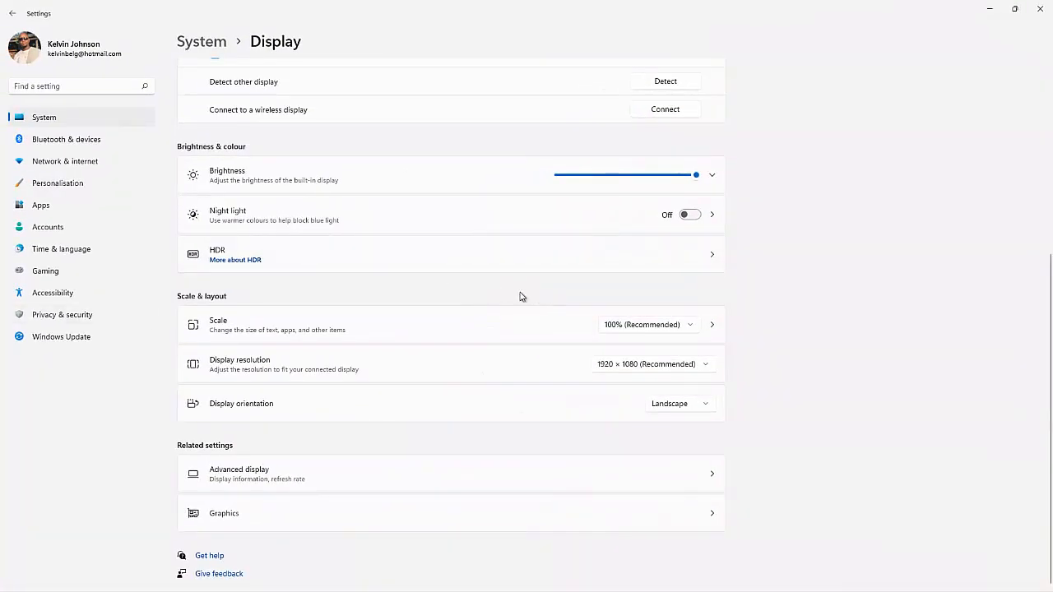
View the scale and resolution options of display 2 on the two-monitor PC without changing them
{"action": "left_click", "coordinate": [689, 325]}
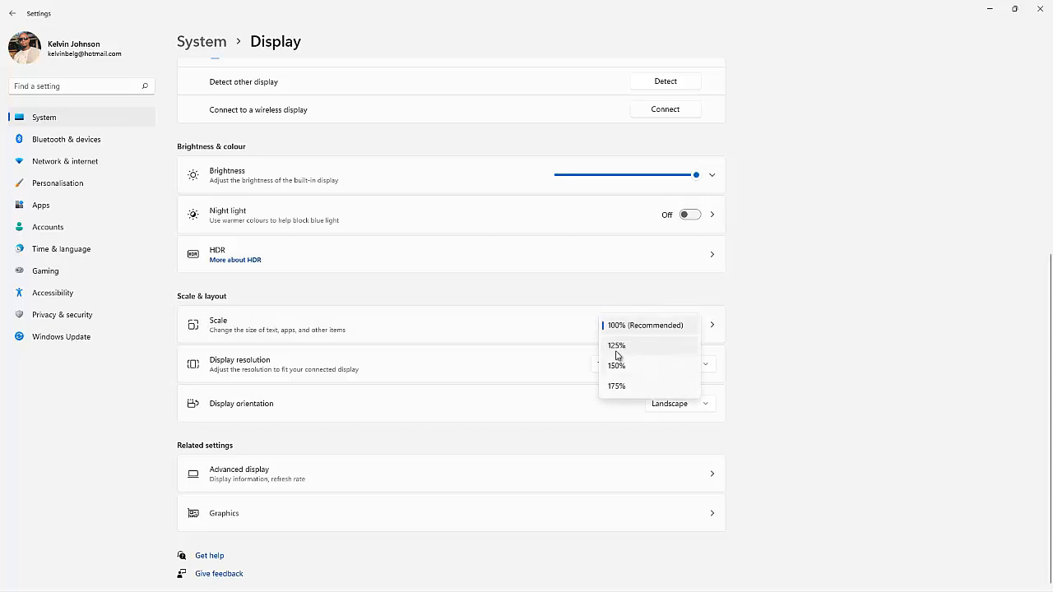
{"action": "left_click", "coordinate": [745, 364]}
{"action": "left_click", "coordinate": [698, 364]}
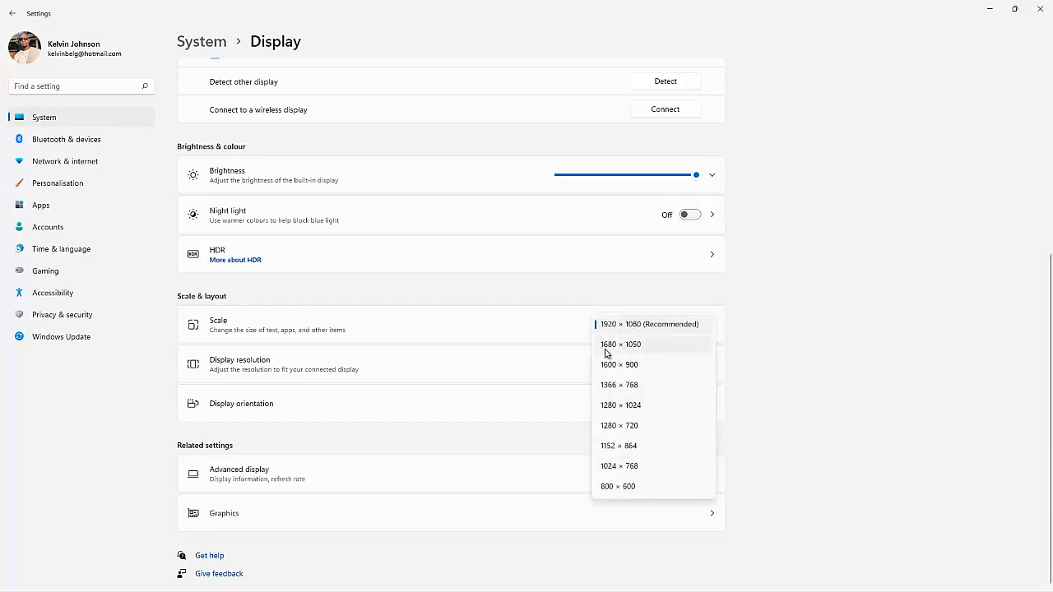
{"action": "left_click", "coordinate": [809, 329]}
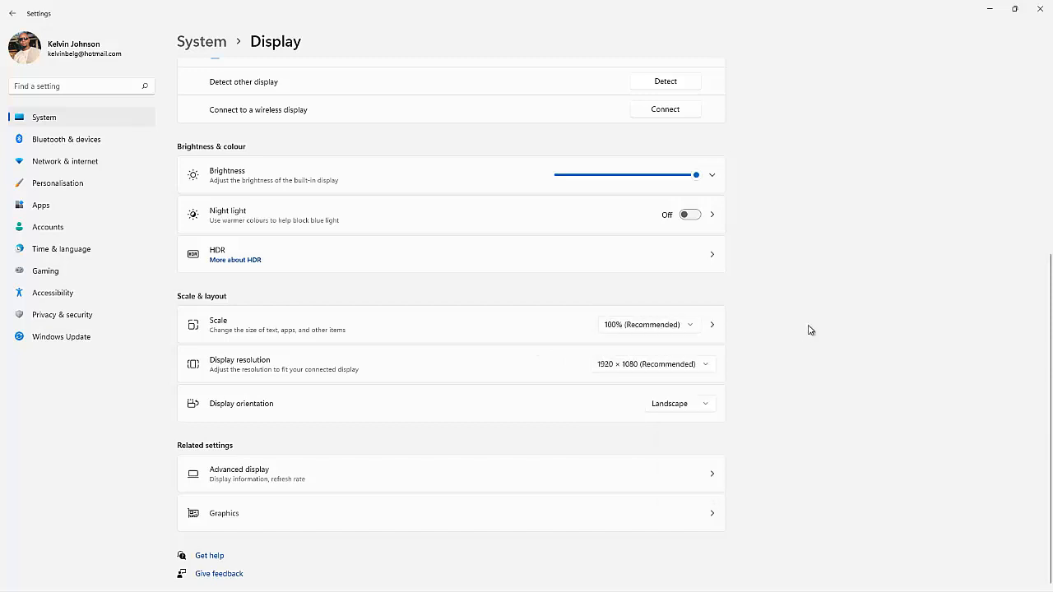
Check the recommended resolution of display 2 again and view its orientation options, keeping both settings
{"action": "left_click", "coordinate": [658, 366]}
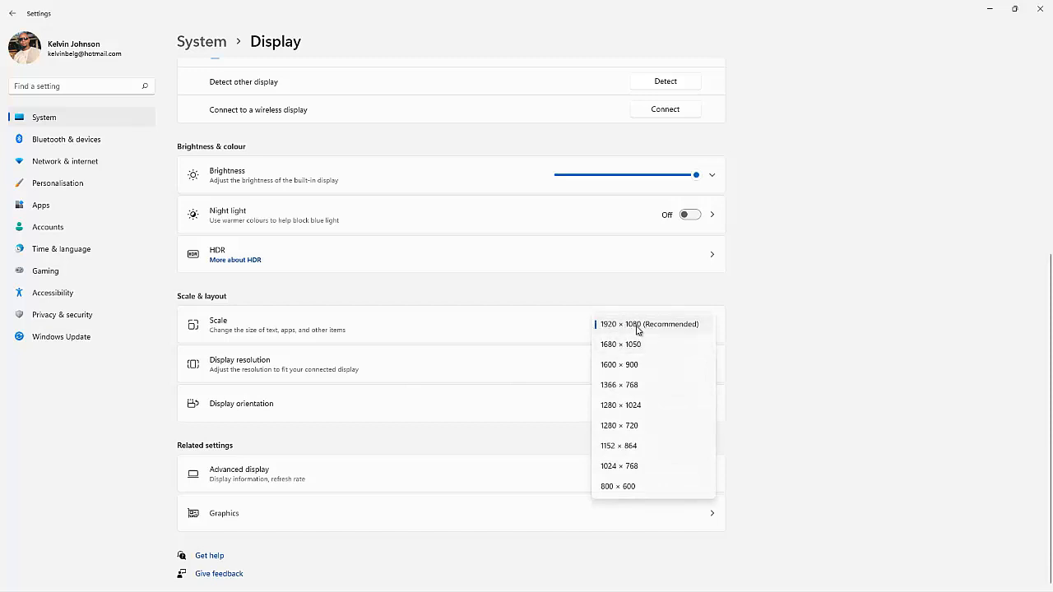
{"action": "left_click", "coordinate": [769, 309]}
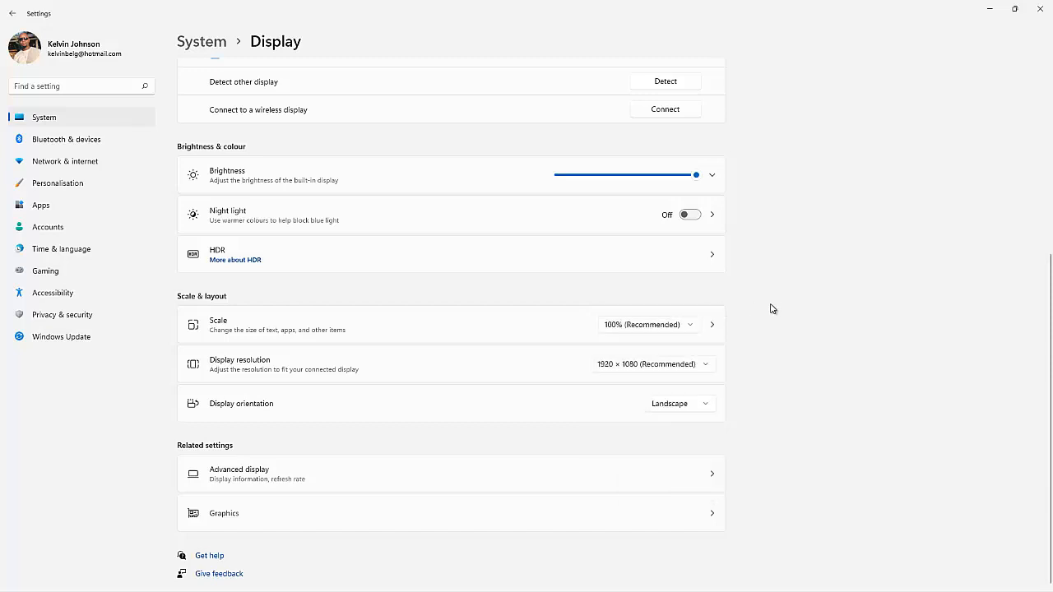
{"action": "left_click", "coordinate": [674, 406]}
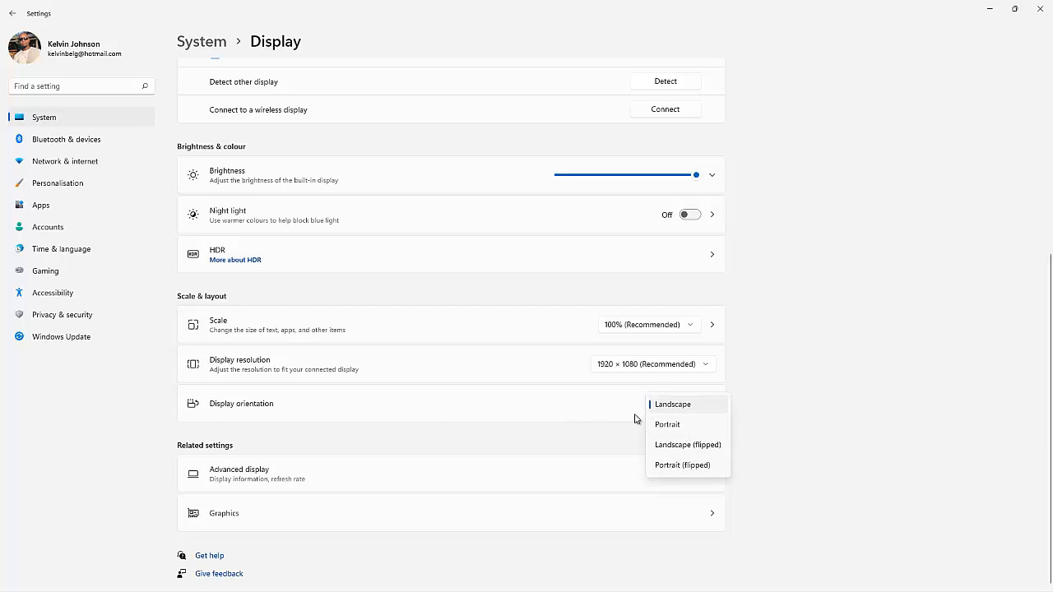
{"action": "left_click", "coordinate": [821, 376]}
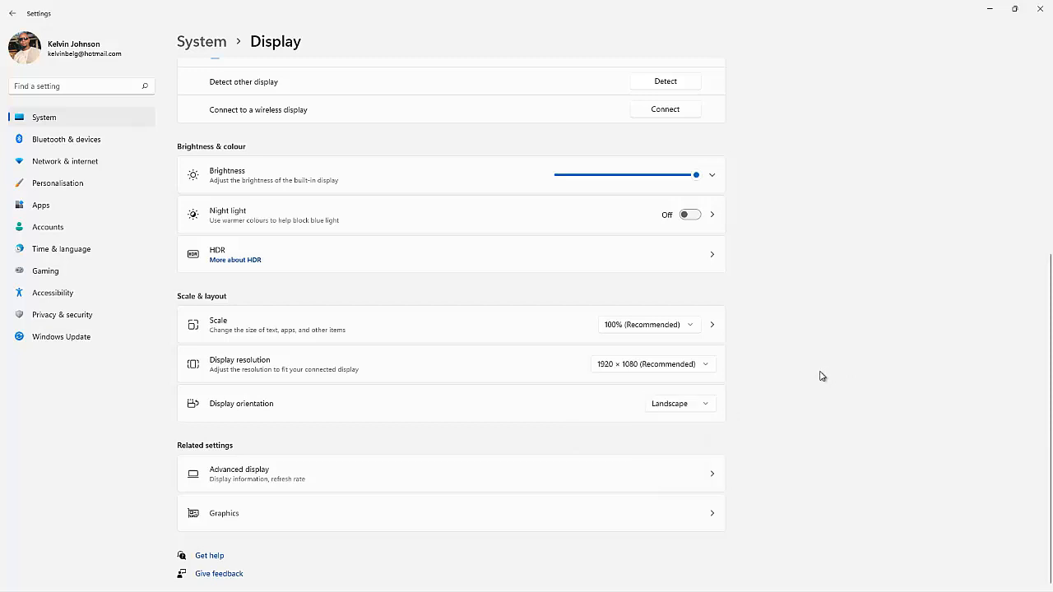
Open the Advanced display page, look through the display adaptor properties for Display 2, and close them
{"action": "left_click", "coordinate": [256, 475]}
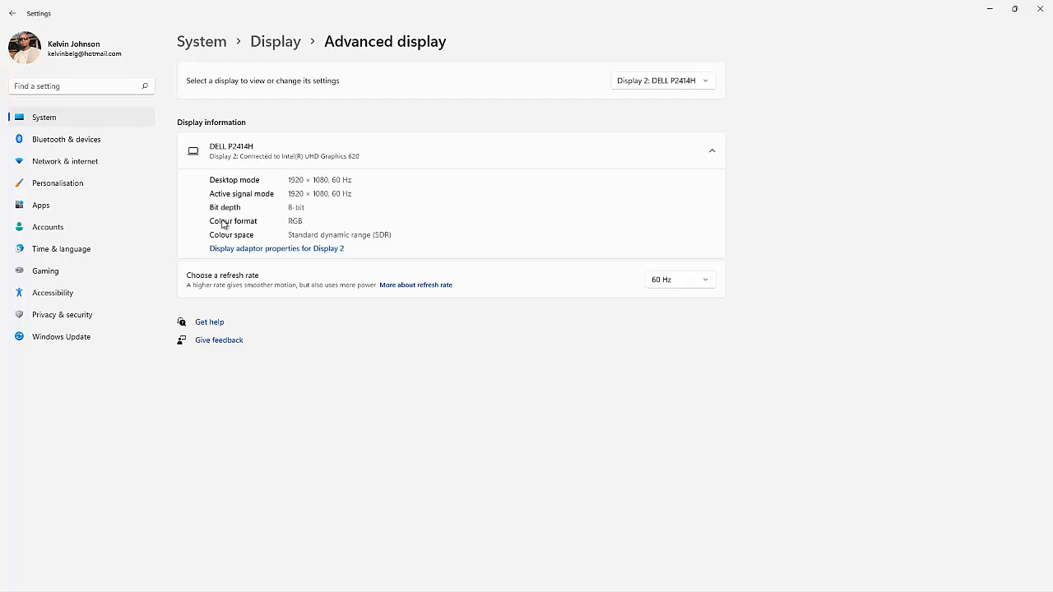
{"action": "left_click", "coordinate": [270, 248]}
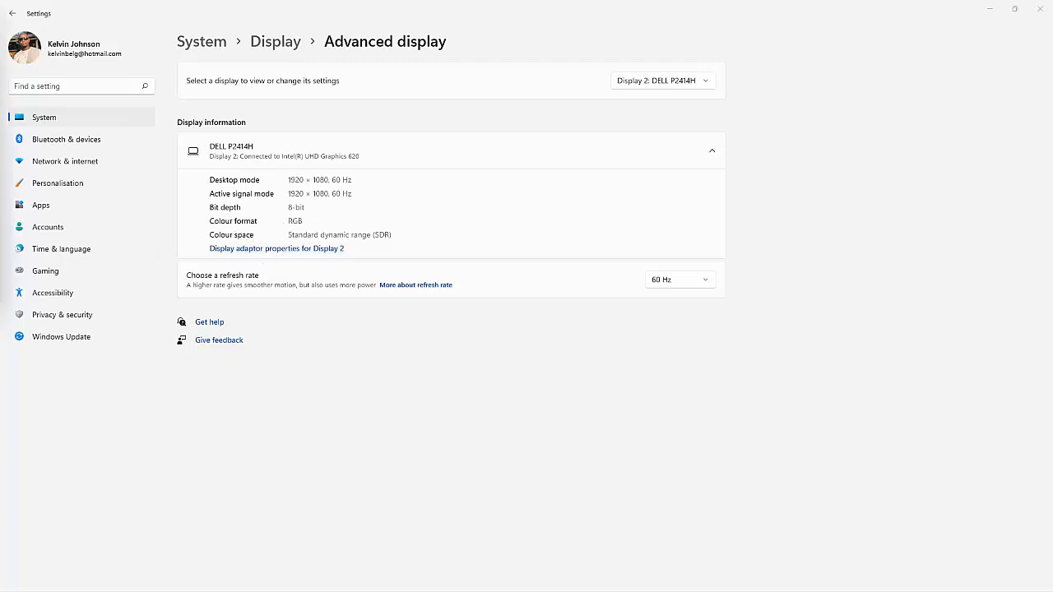
{"action": "left_click", "coordinate": [452, 158]}
{"action": "left_click", "coordinate": [481, 160]}
{"action": "left_click", "coordinate": [524, 348]}
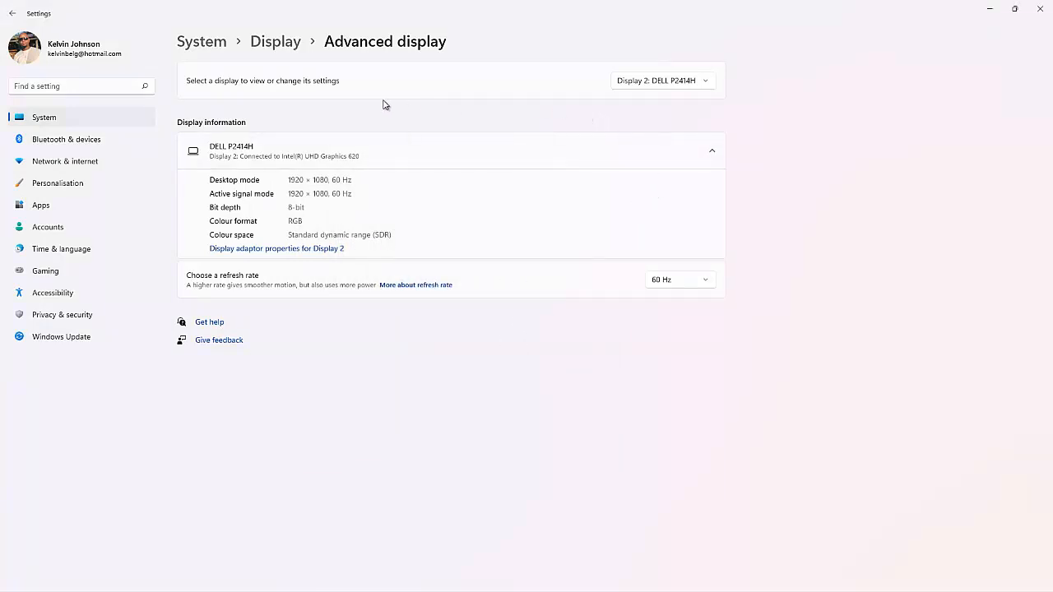
View the advanced display information for Display 1: Internal Display, and switch back to Display 2: DELL P2414H
{"action": "left_click", "coordinate": [693, 83]}
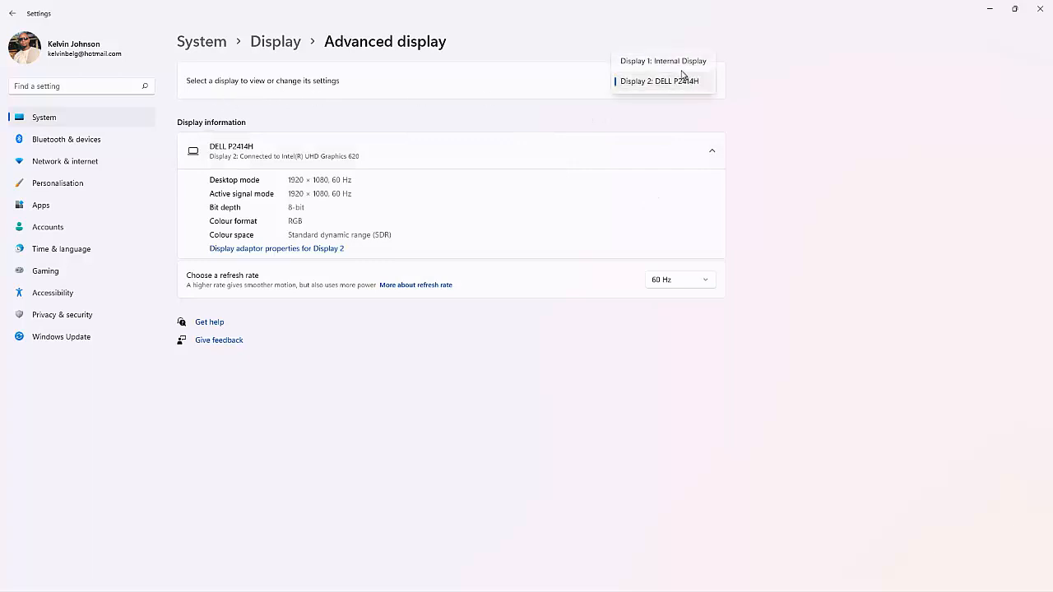
{"action": "left_click", "coordinate": [675, 66]}
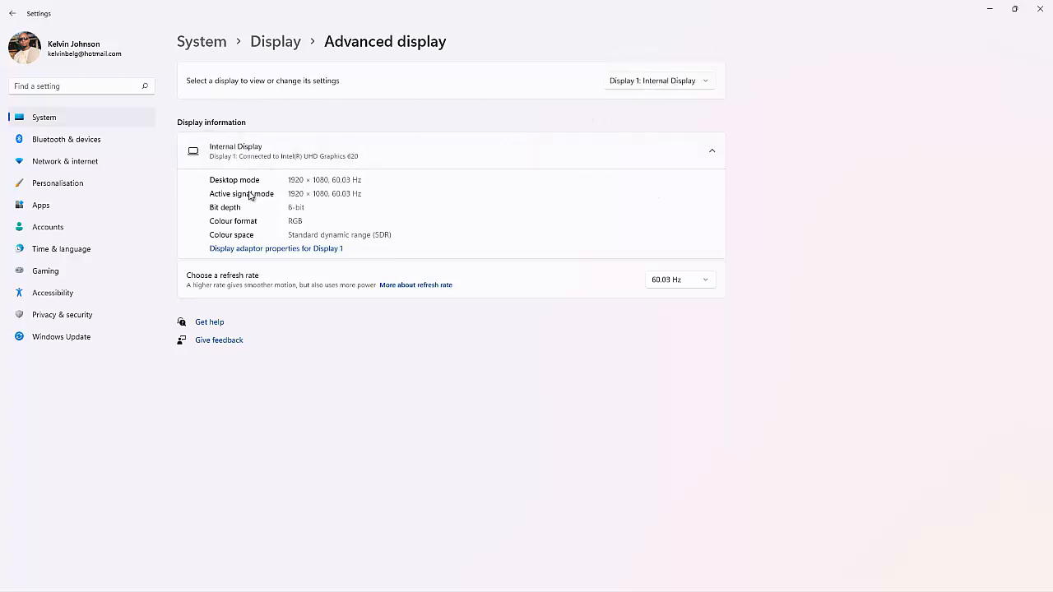
{"action": "left_click", "coordinate": [684, 80]}
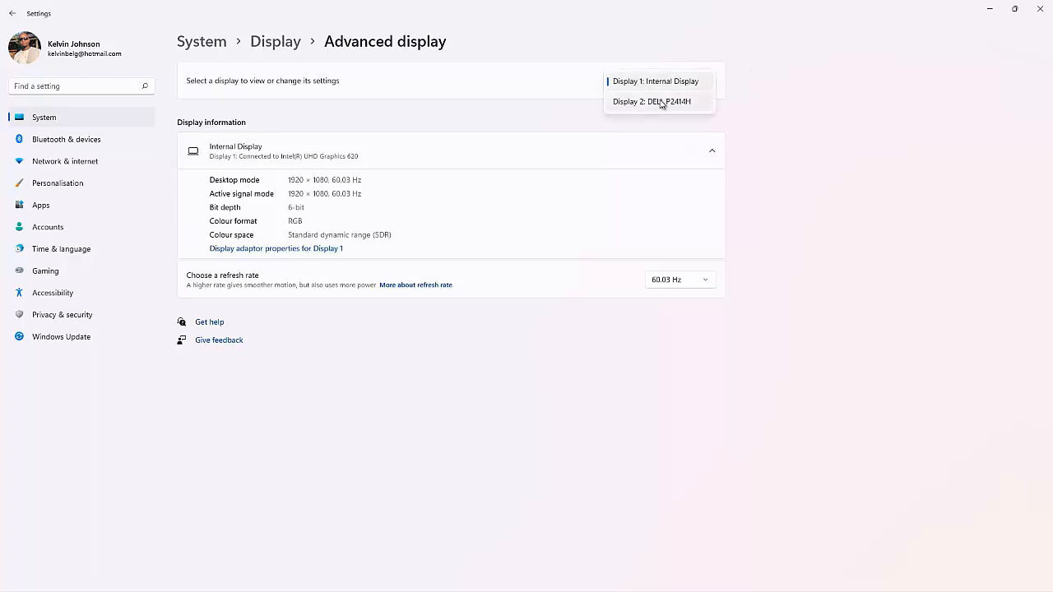
{"action": "left_click", "coordinate": [658, 102]}
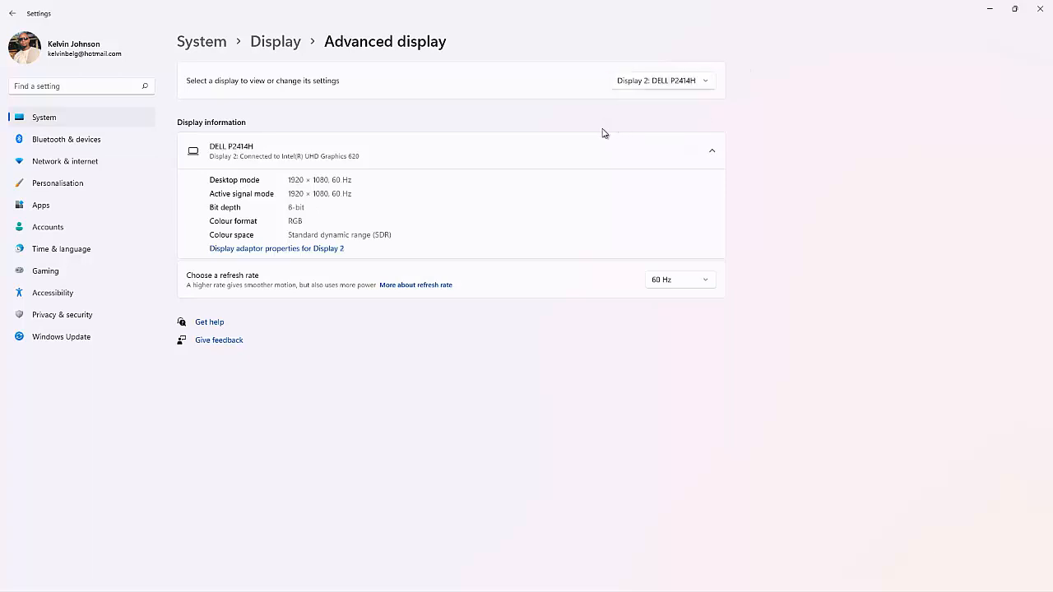
Return to the Display page and open the Graphics page with its custom options for apps
{"action": "left_click", "coordinate": [289, 48]}
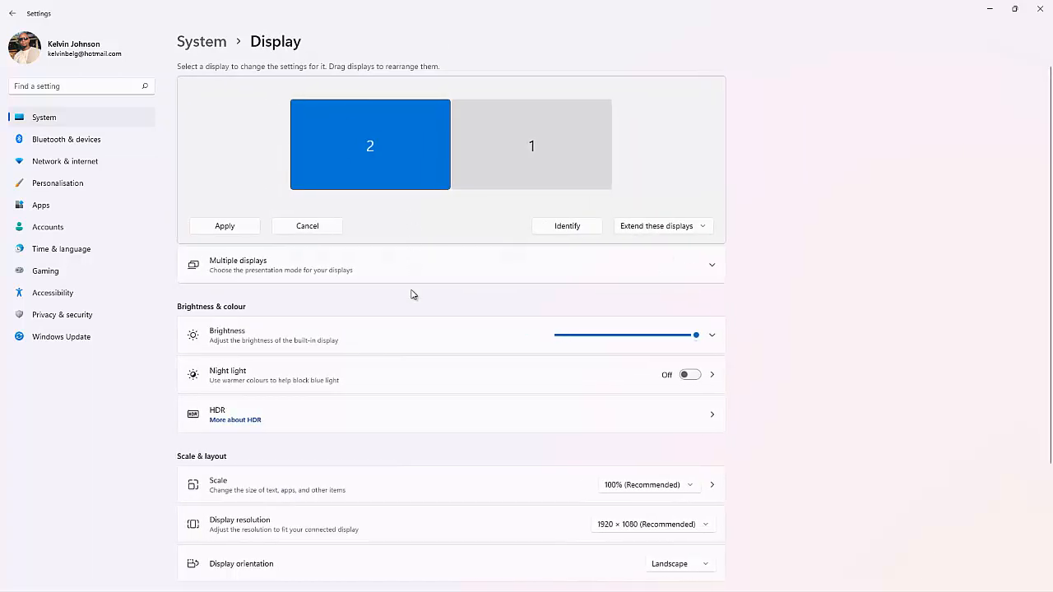
{"action": "scroll", "coordinate": [413, 368], "scroll_direction": "down", "scroll_amount": 3}
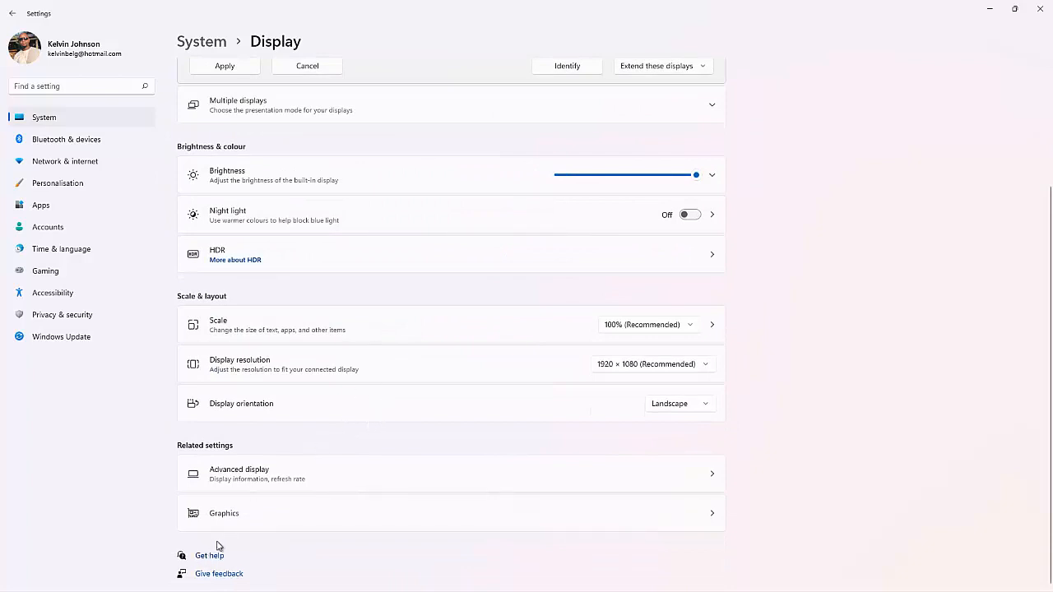
{"action": "left_click", "coordinate": [229, 519]}
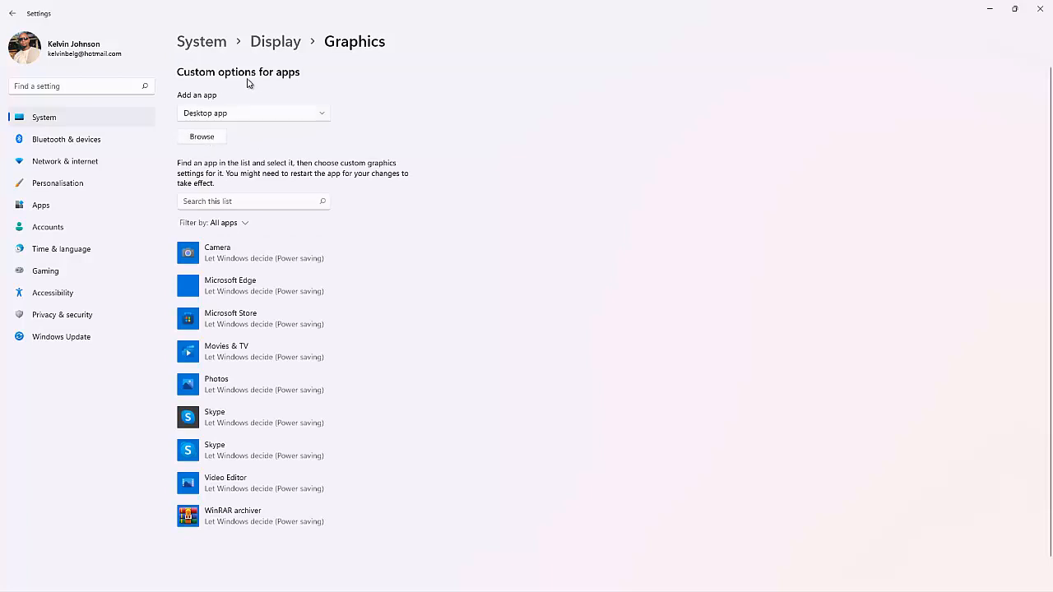
View the app type choices for adding an app to the custom graphics options, keeping Desktop app
{"action": "left_click", "coordinate": [290, 113]}
{"action": "left_click", "coordinate": [249, 134]}
{"action": "left_click", "coordinate": [260, 120]}
{"action": "left_click", "coordinate": [224, 93]}
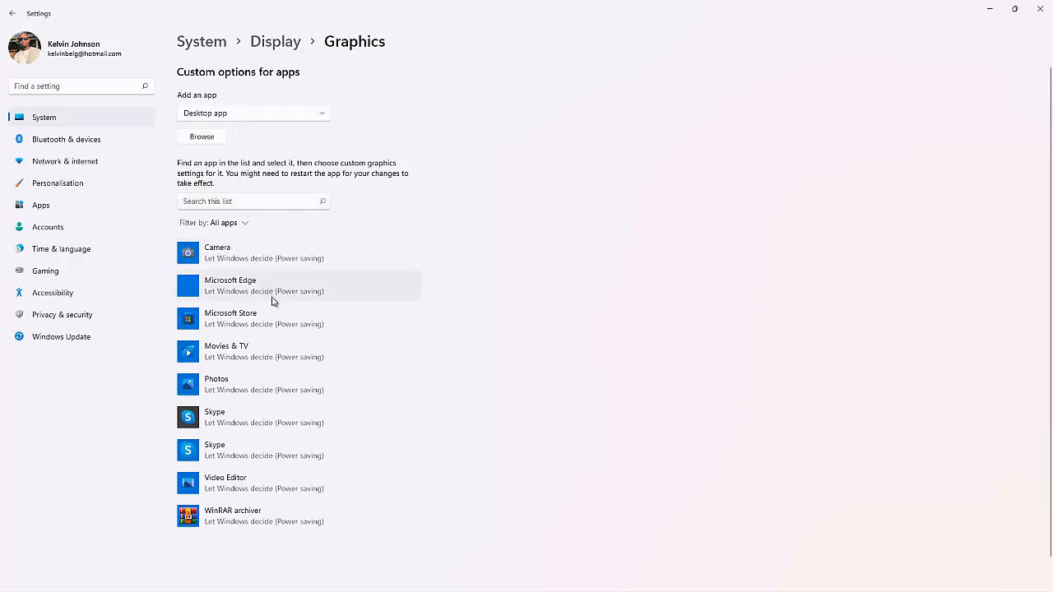
Look through the list of apps with custom graphics settings and its filter options, keeping the All apps filter
{"action": "scroll", "coordinate": [274, 327], "scroll_direction": "down", "scroll_amount": 1}
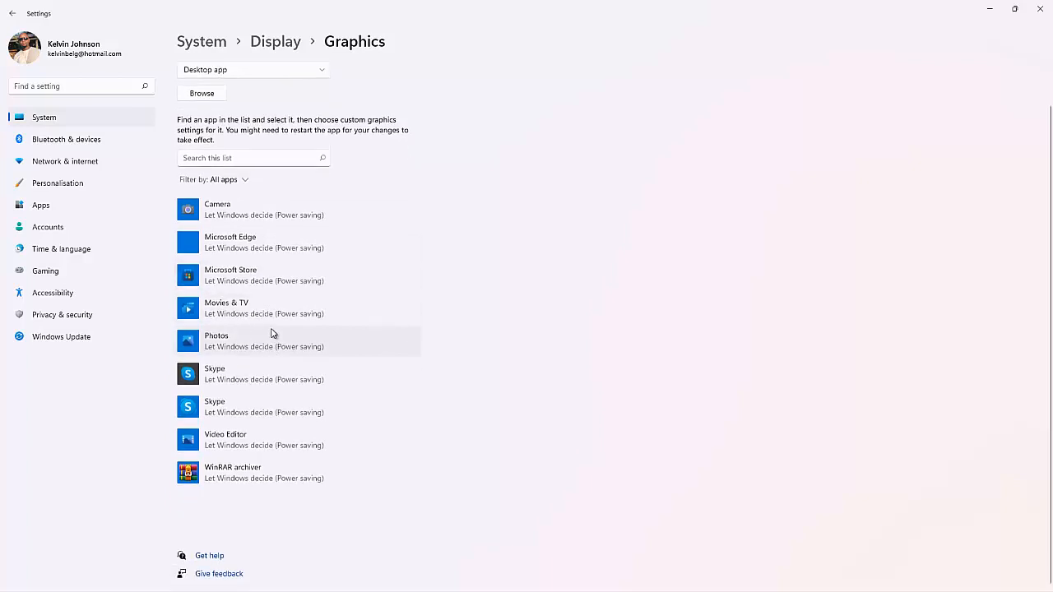
{"action": "scroll", "coordinate": [272, 335], "scroll_direction": "up", "scroll_amount": 1}
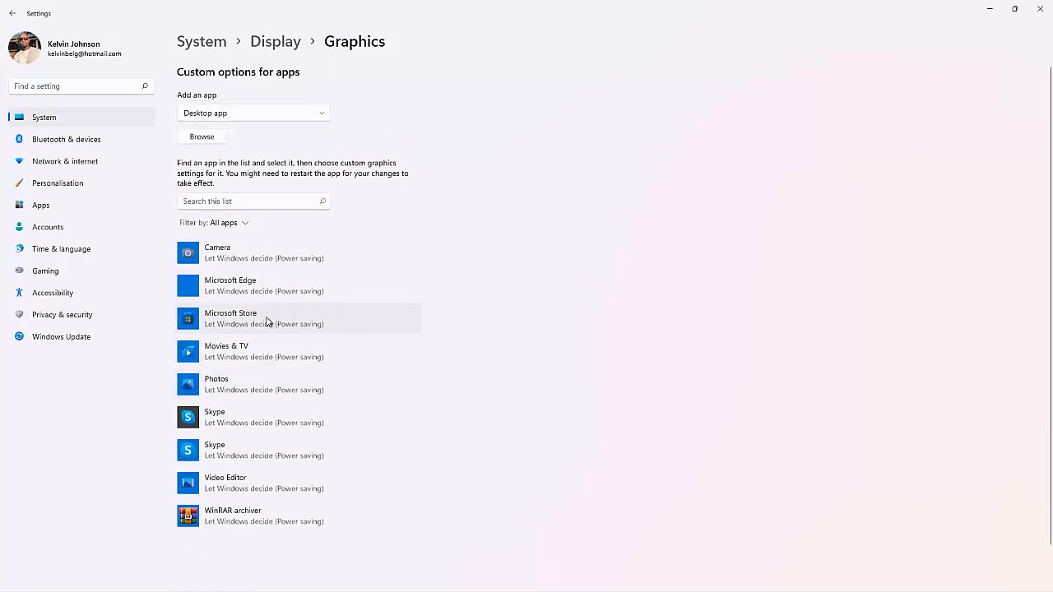
{"action": "left_click", "coordinate": [246, 223]}
{"action": "left_click", "coordinate": [464, 228]}
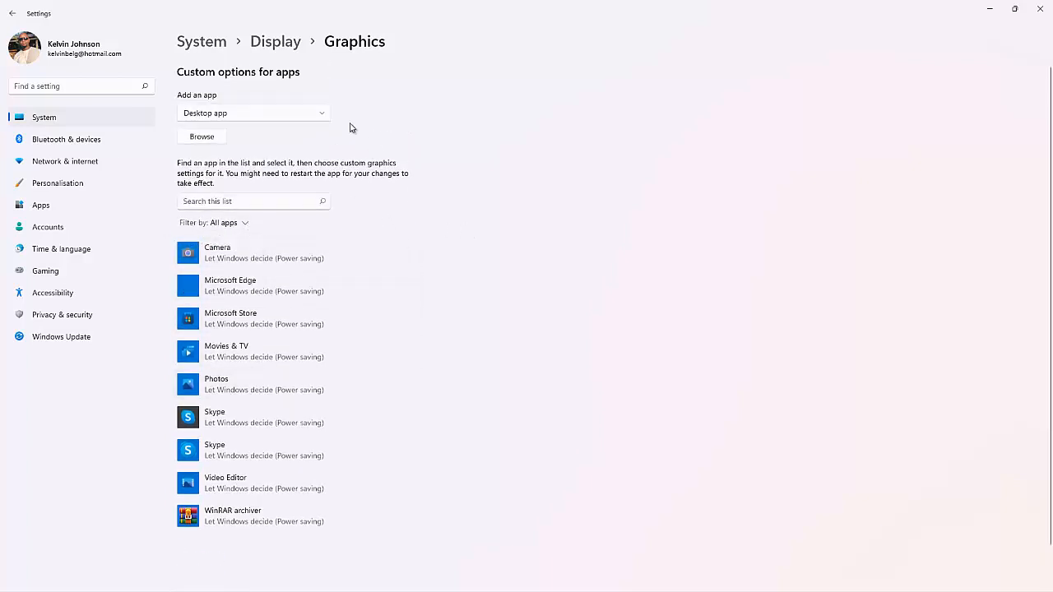
Return to the Display page and review the projection mode options for the two displays, keeping Extend these displays
{"action": "left_click", "coordinate": [270, 43]}
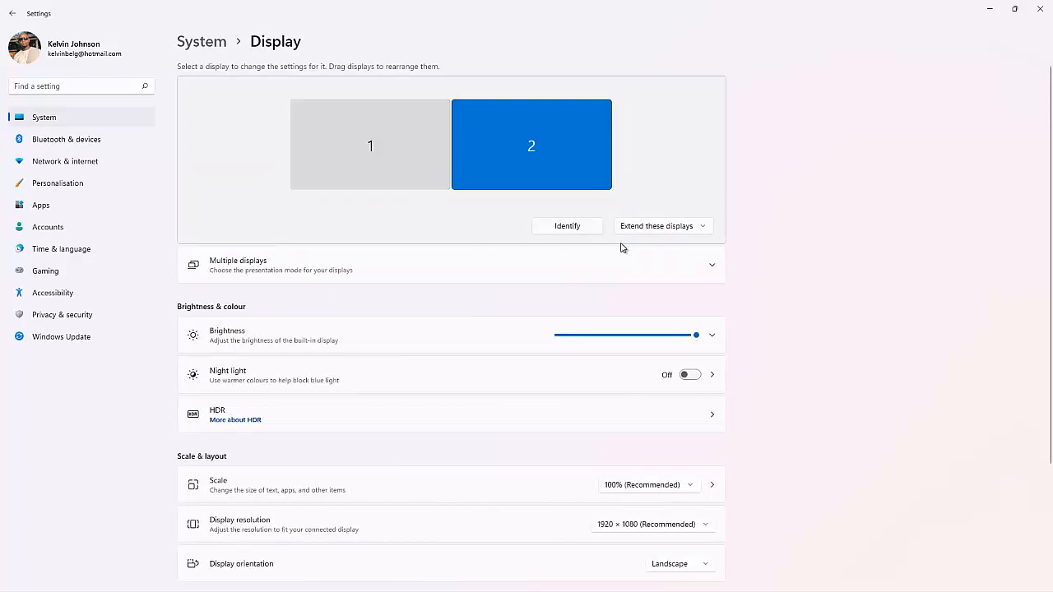
{"action": "left_click", "coordinate": [683, 228]}
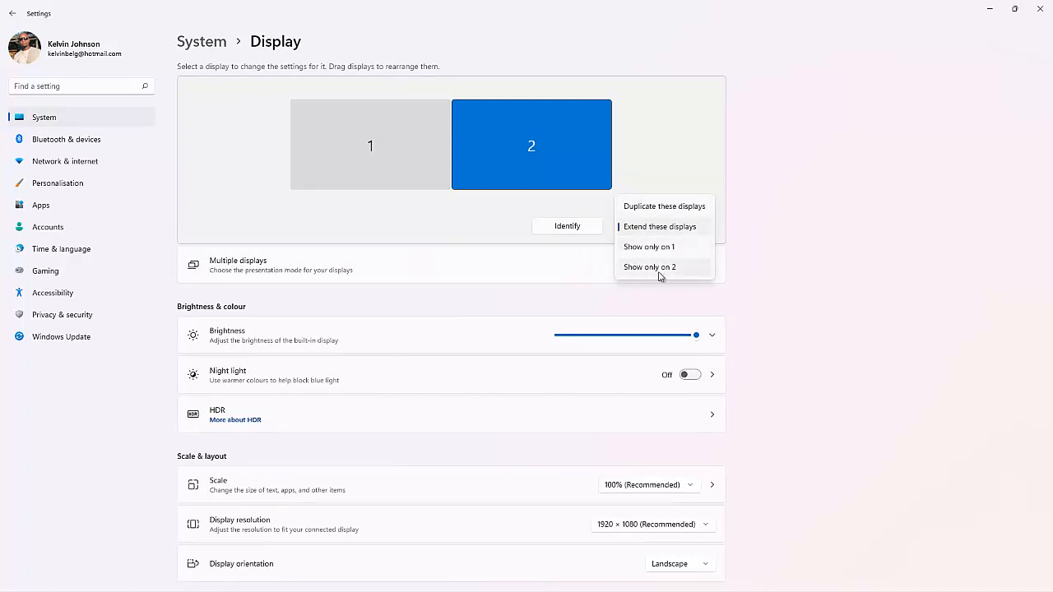
{"action": "left_click", "coordinate": [796, 144]}
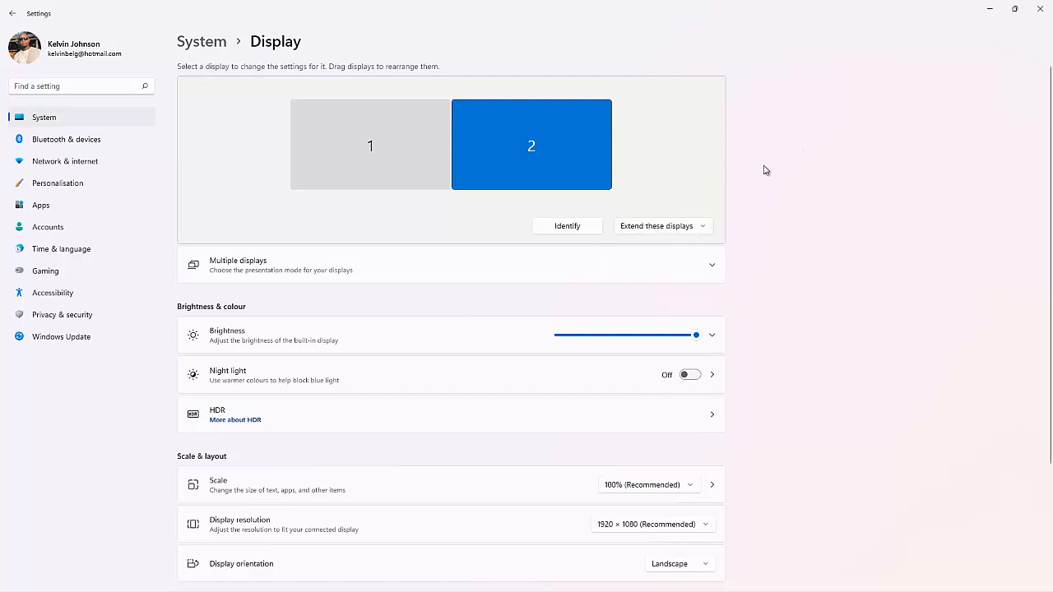
{"action": "left_click", "coordinate": [663, 229]}
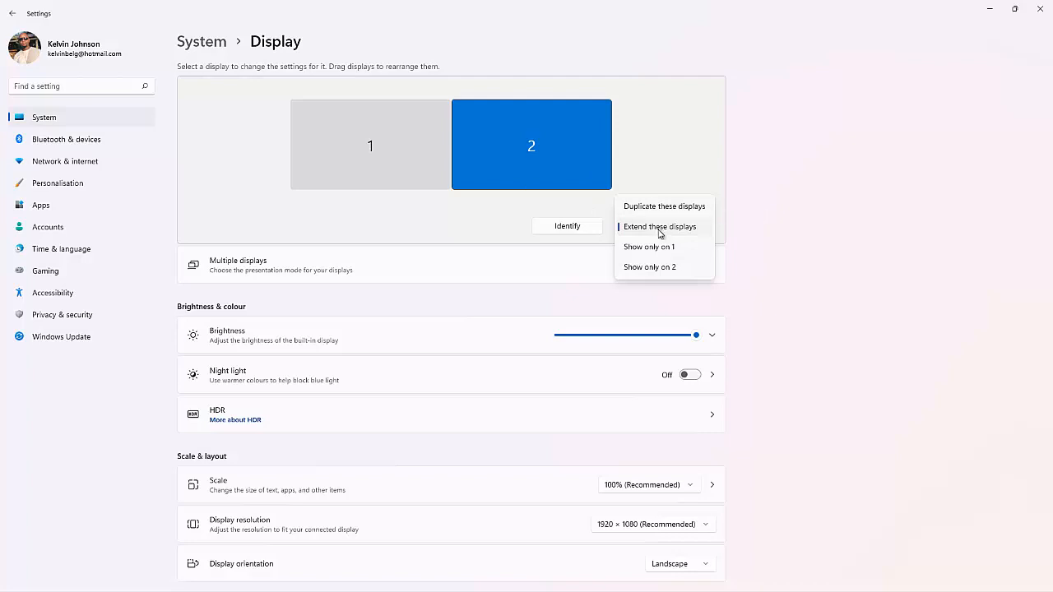
{"action": "left_click", "coordinate": [798, 212]}
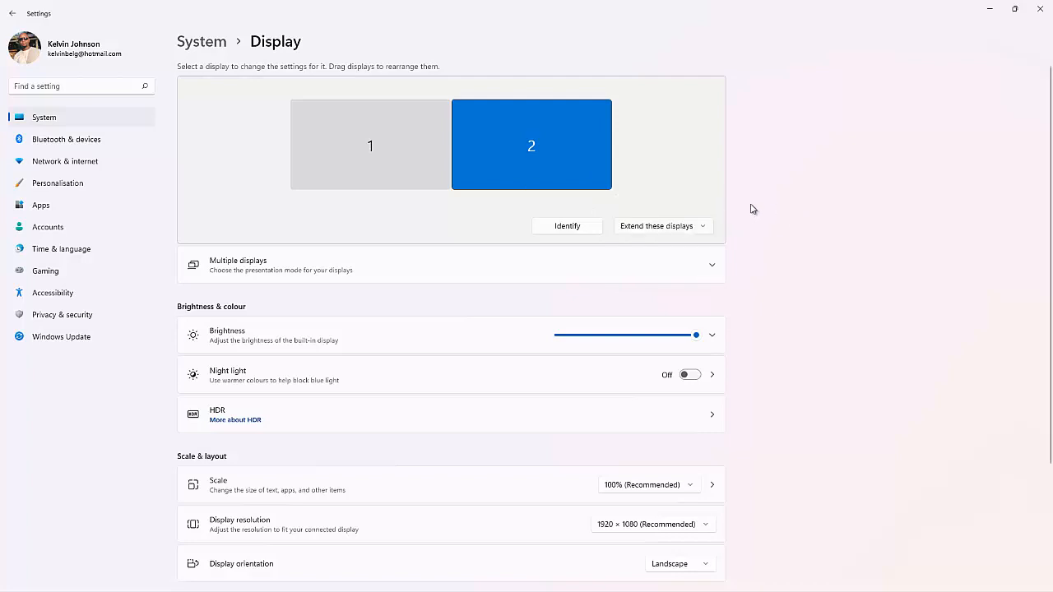